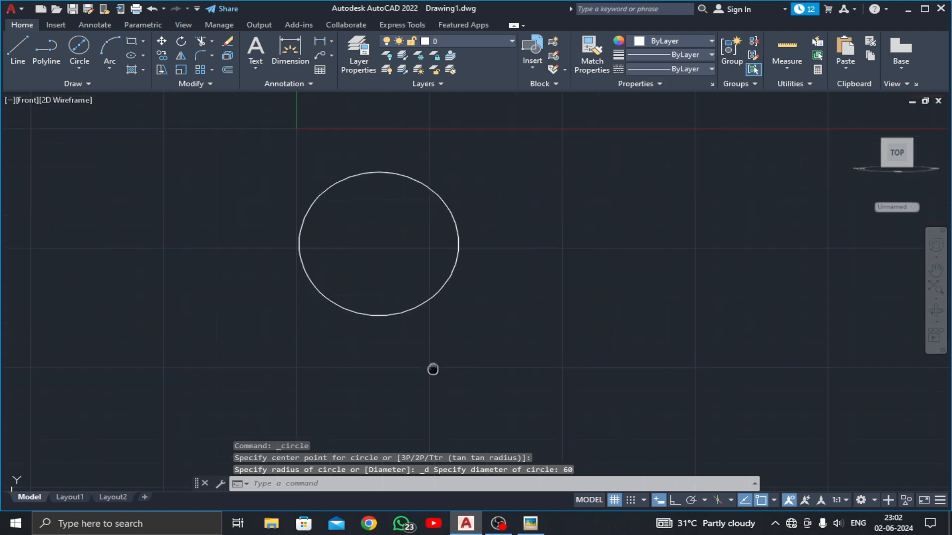
# Draw a circle of diameter 45 concentric with the existing circle
pyautogui.click(80, 47)
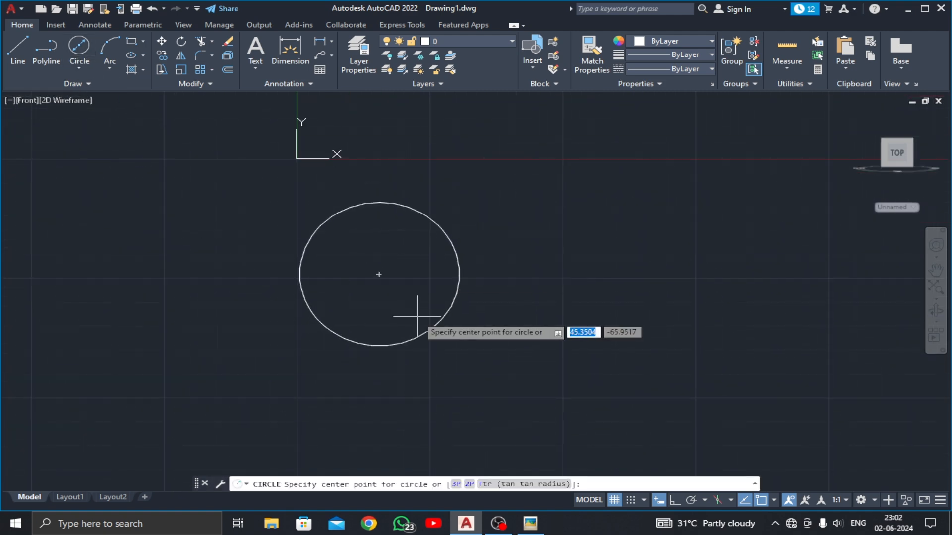
pyautogui.click(378, 272)
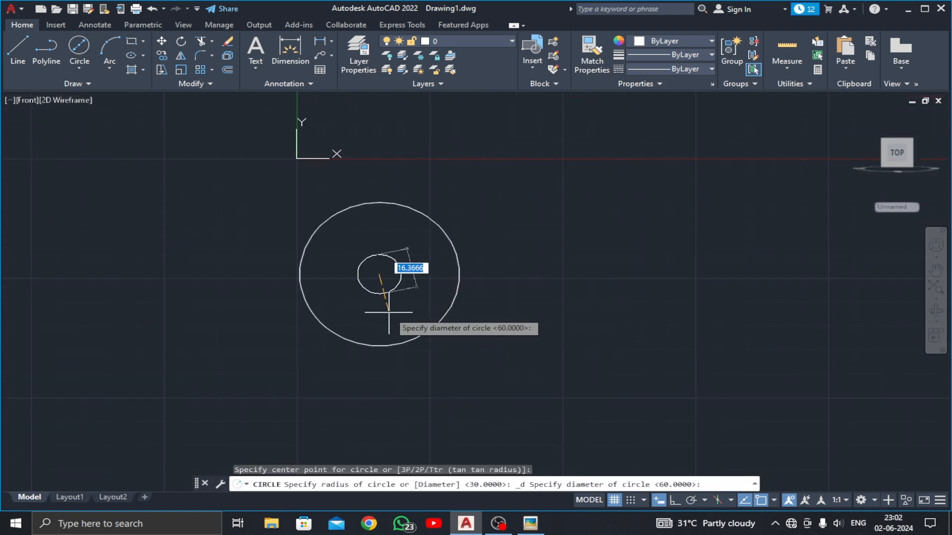
pyautogui.press('Return')
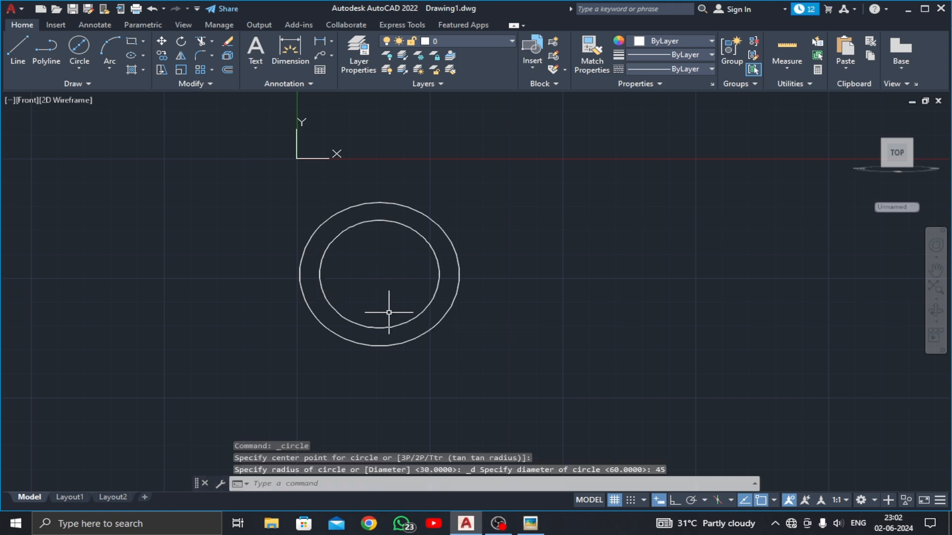
# Check the reference drawing, then draw a horizontal line 55 long from the circles' centre to the right with Ortho on
pyautogui.click(528, 527)
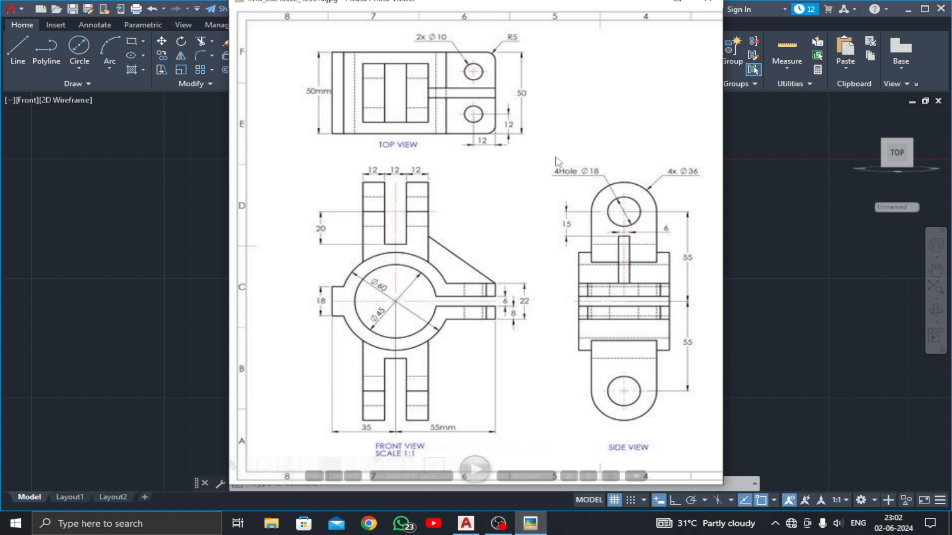
pyautogui.click(647, 2)
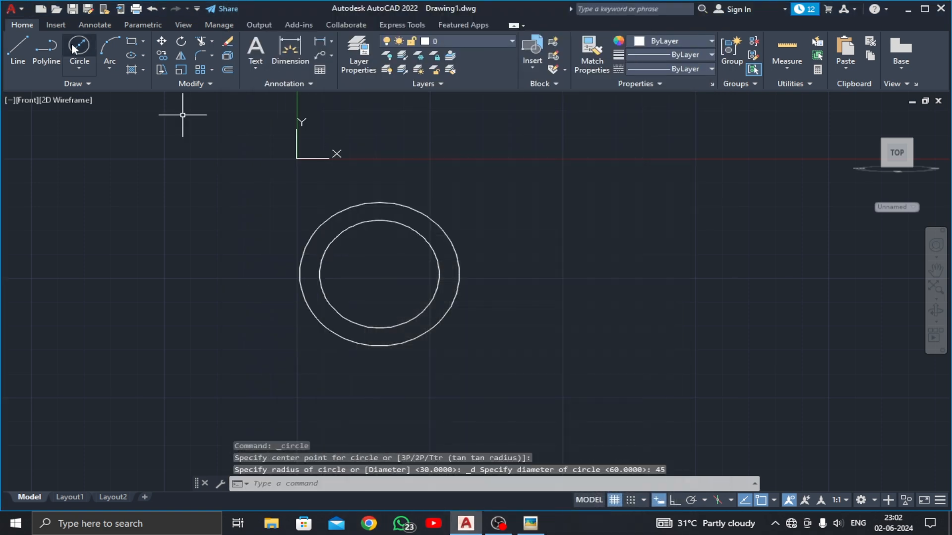
pyautogui.click(18, 47)
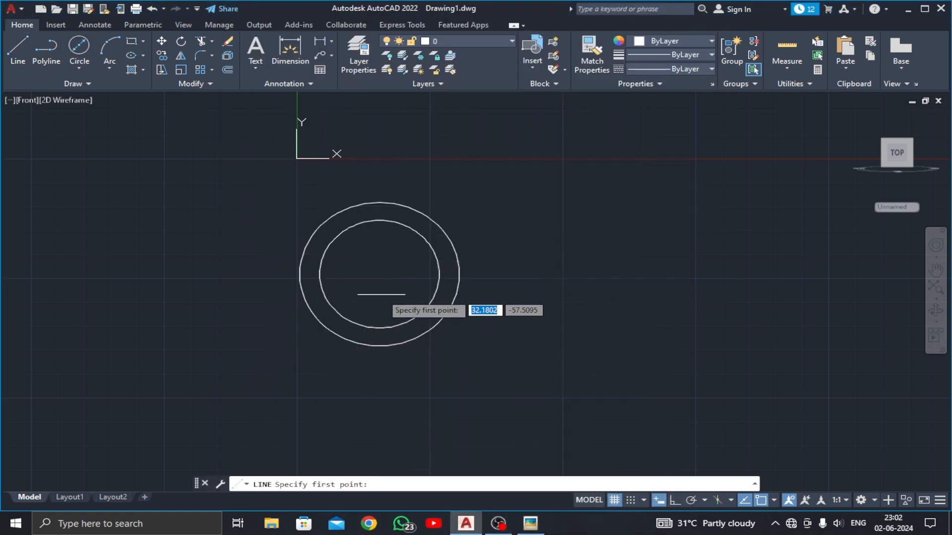
pyautogui.click(379, 274)
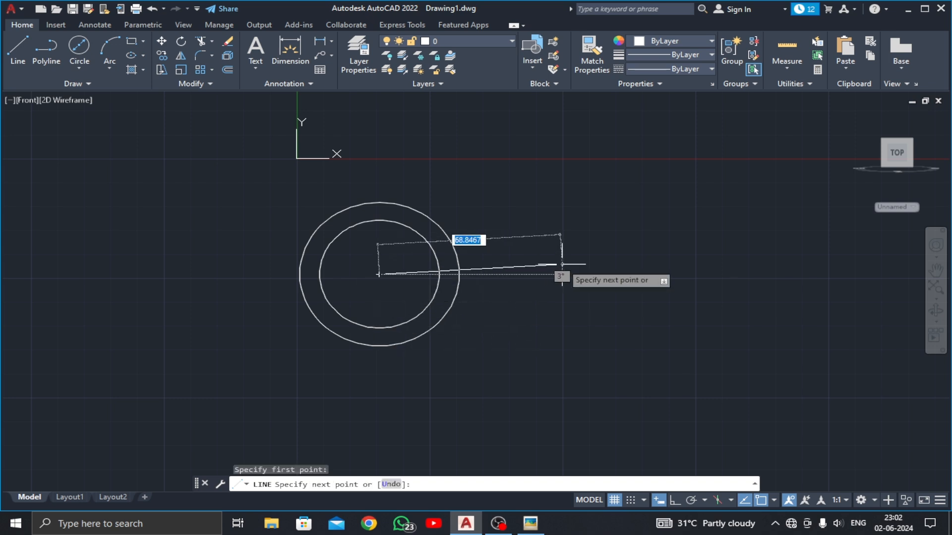
pyautogui.press('F8')
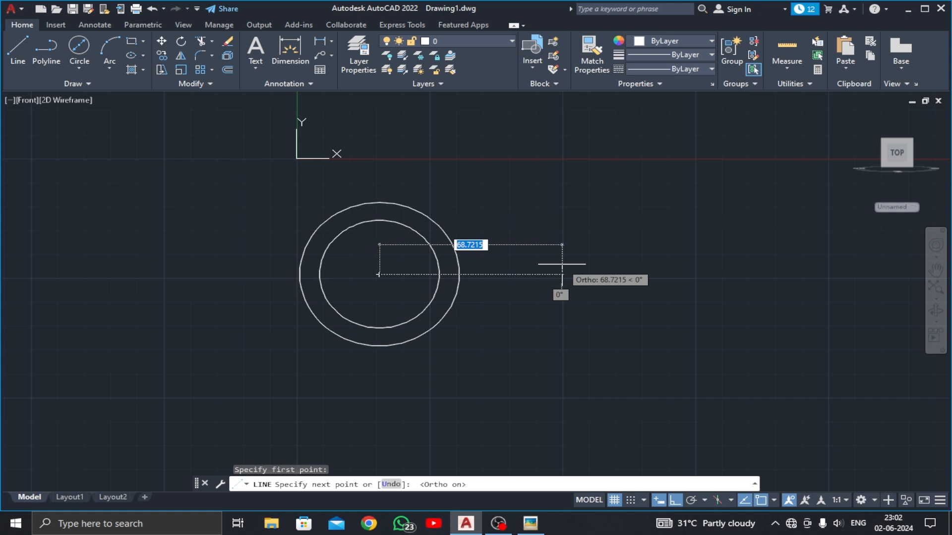
pyautogui.write('55')
pyautogui.press('Return')
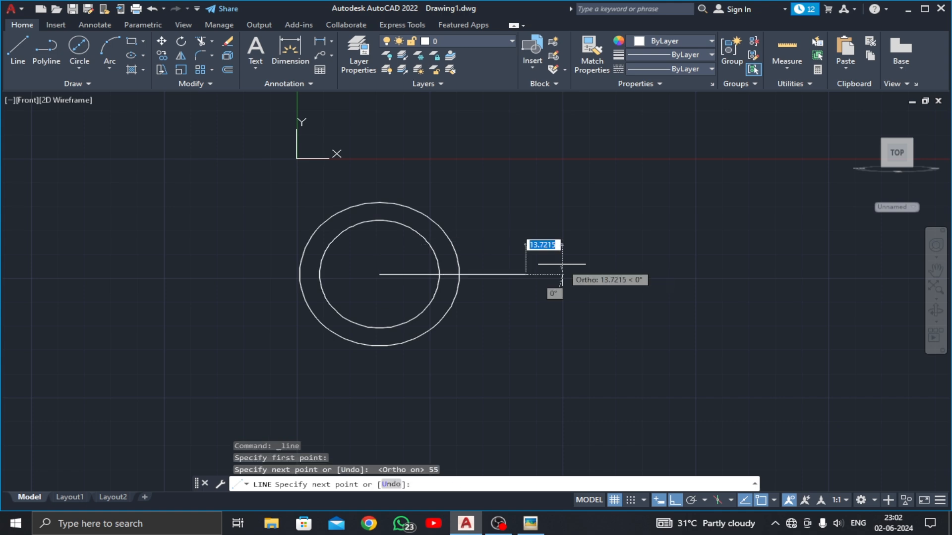
pyautogui.press('Escape')
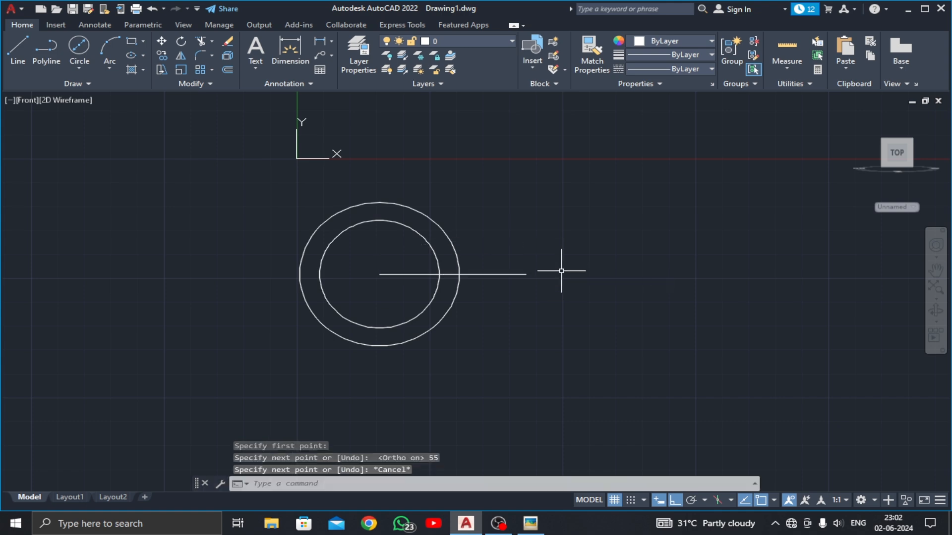
# Check the slot dimensions in the reference drawing and offset the horizontal centre line by 3 to both sides
pyautogui.click(530, 524)
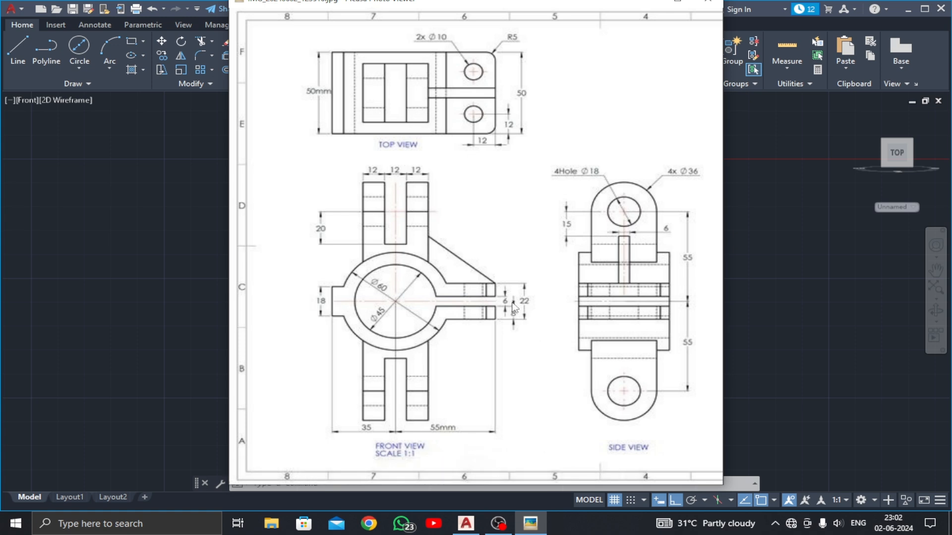
pyautogui.click(640, 4)
pyautogui.click(227, 70)
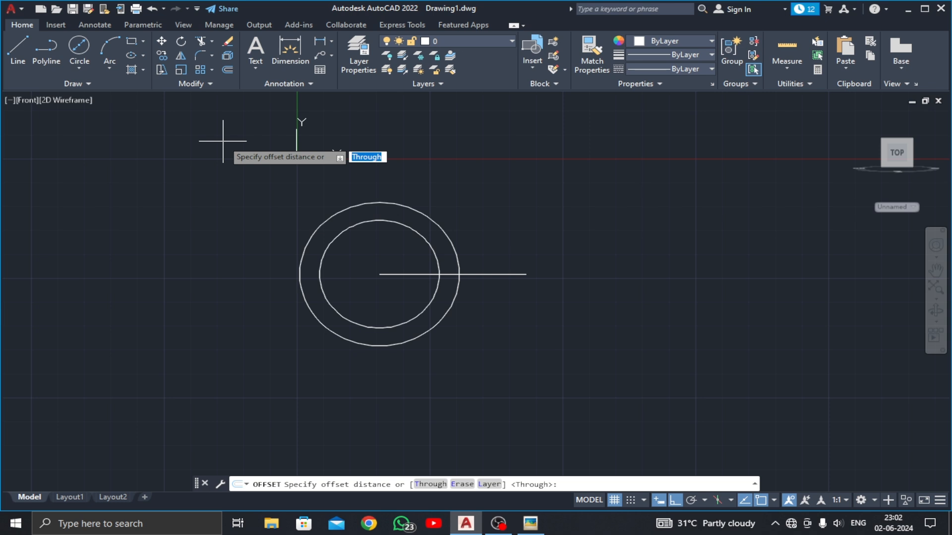
pyautogui.write('3')
pyautogui.press('Return')
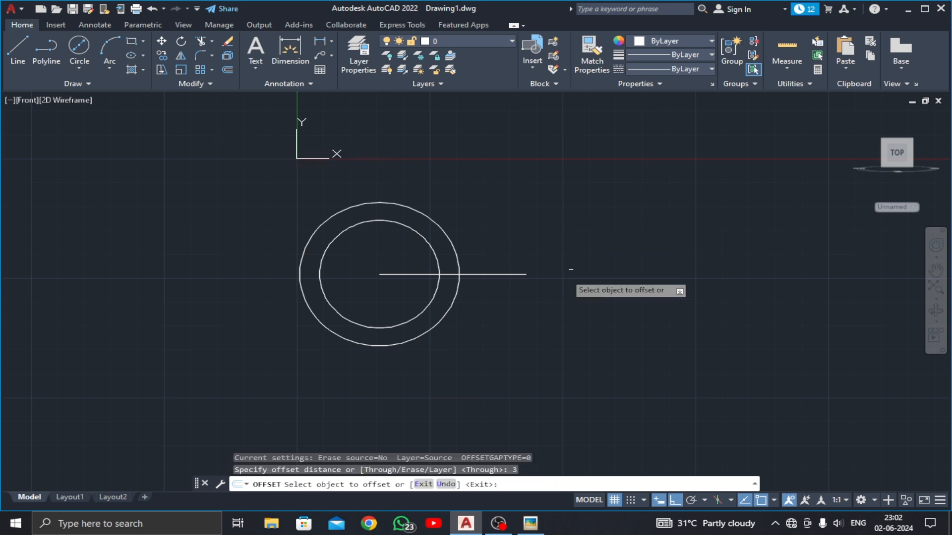
pyautogui.click(525, 274)
pyautogui.click(514, 267)
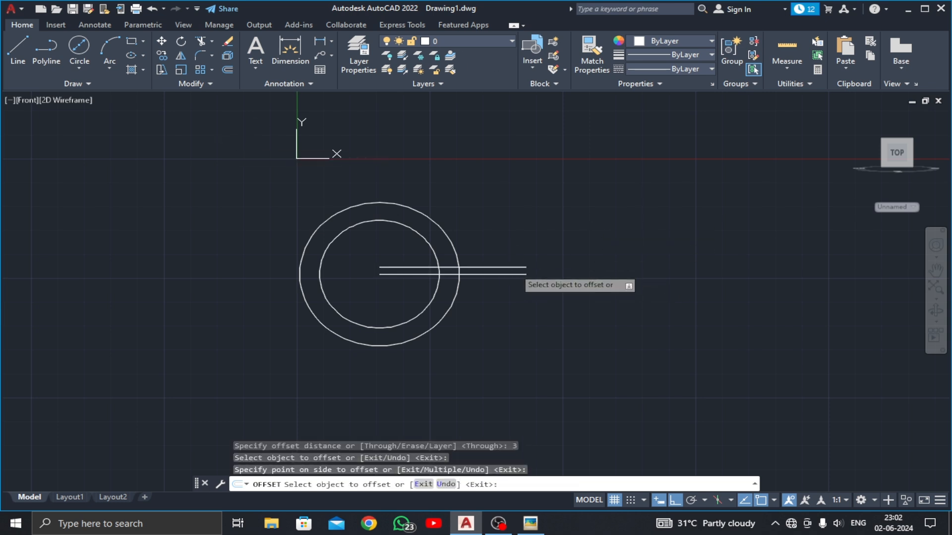
pyautogui.click(513, 274)
pyautogui.click(513, 295)
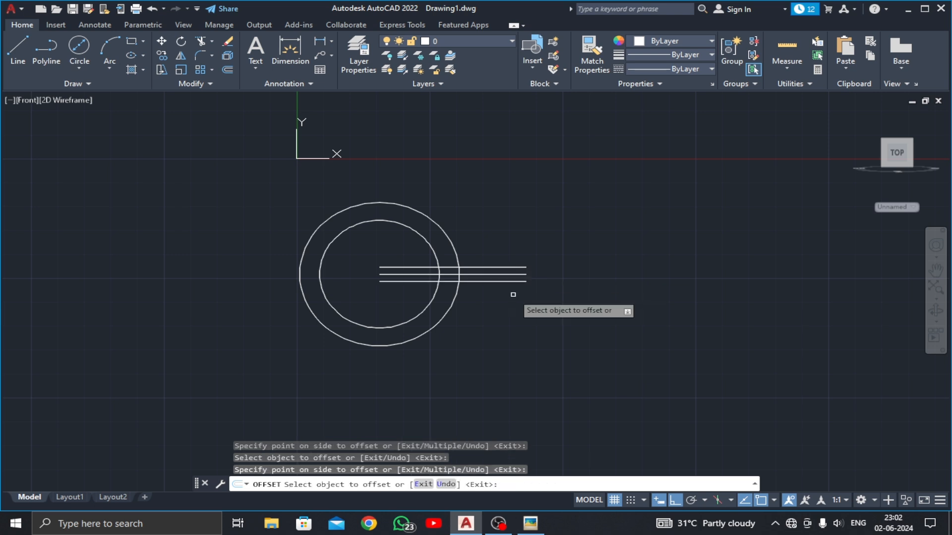
pyautogui.press('Return')
# Offset the upper and lower slot lines outward by 8 to form the outer edges of the clamp arms
pyautogui.press('Return')
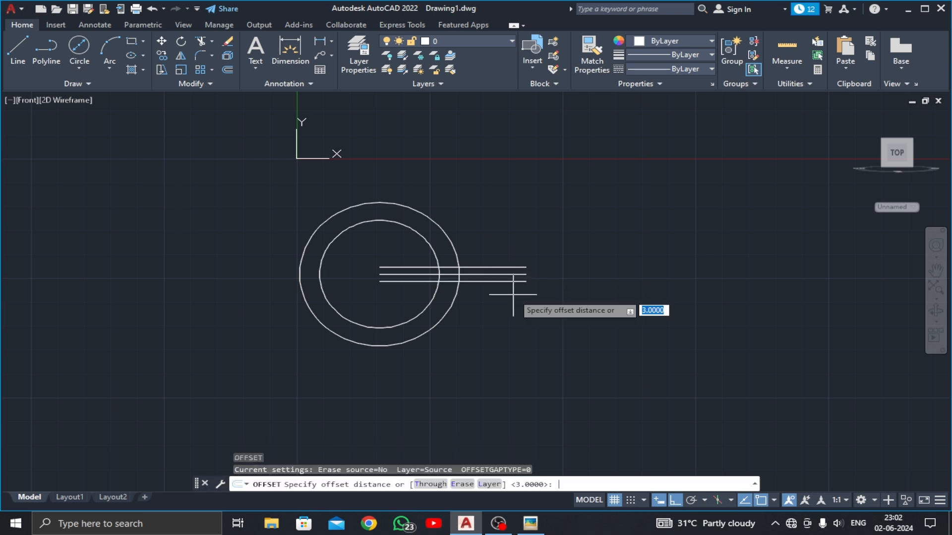
pyautogui.write('8')
pyautogui.press('Return')
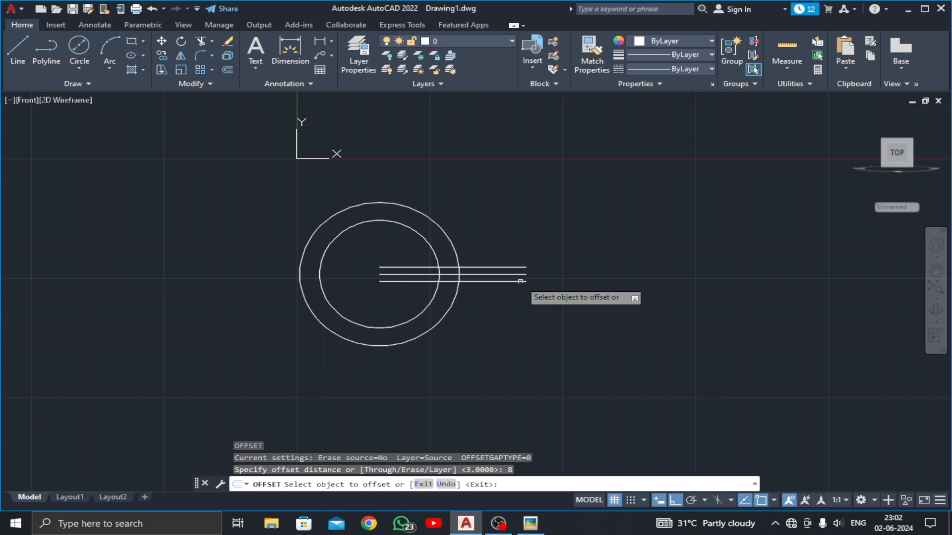
pyautogui.click(516, 282)
pyautogui.click(518, 305)
pyautogui.click(515, 267)
pyautogui.click(499, 219)
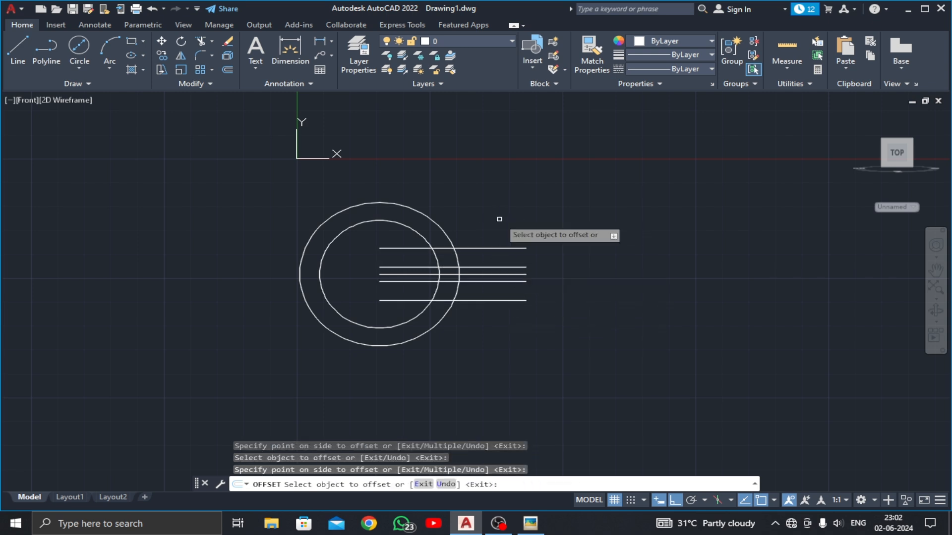
pyautogui.press('Return')
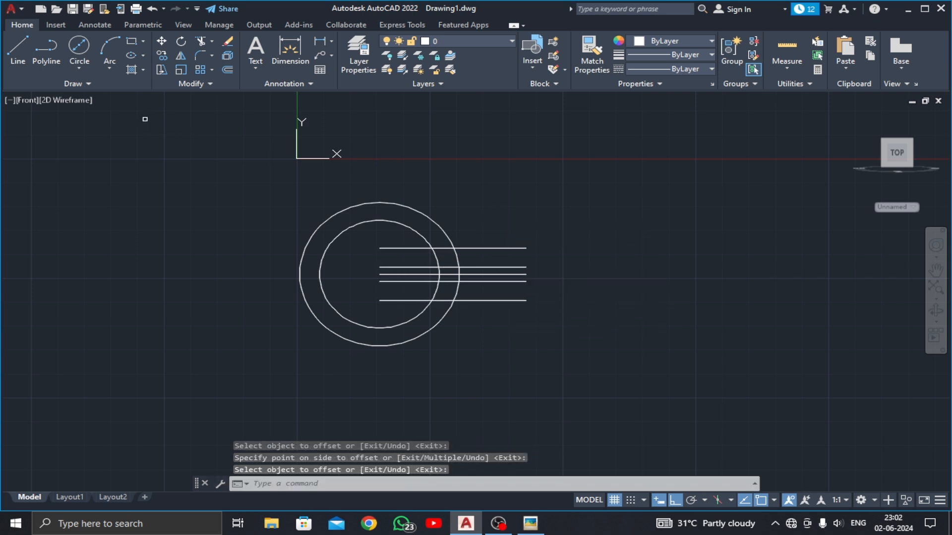
# Close the free ends of the upper and lower clamp arms with vertical lines between their outer and inner edges
pyautogui.click(19, 50)
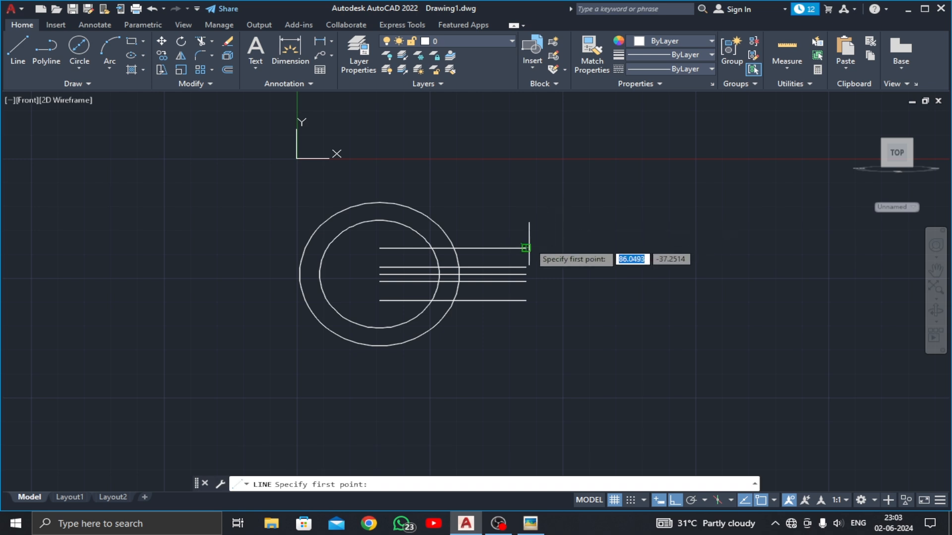
pyautogui.click(526, 247)
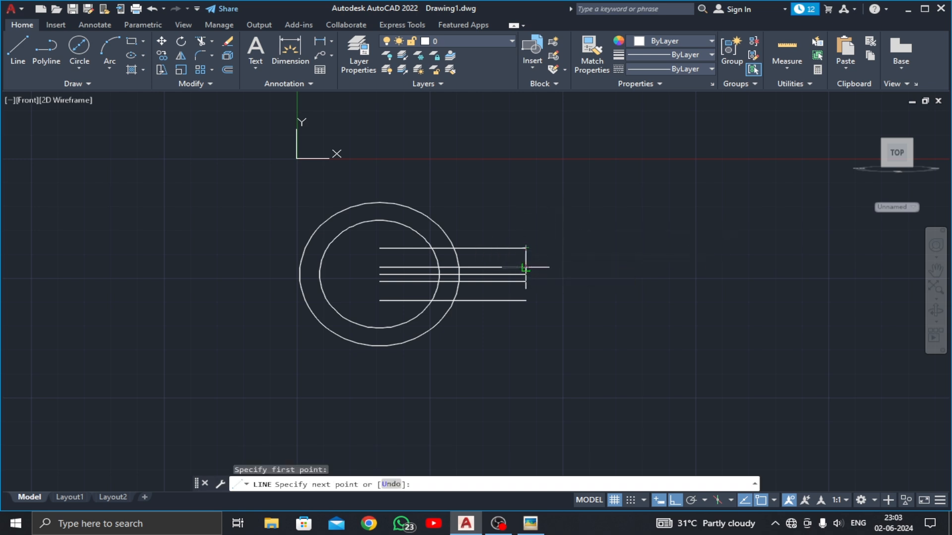
pyautogui.click(527, 267)
pyautogui.press('Return')
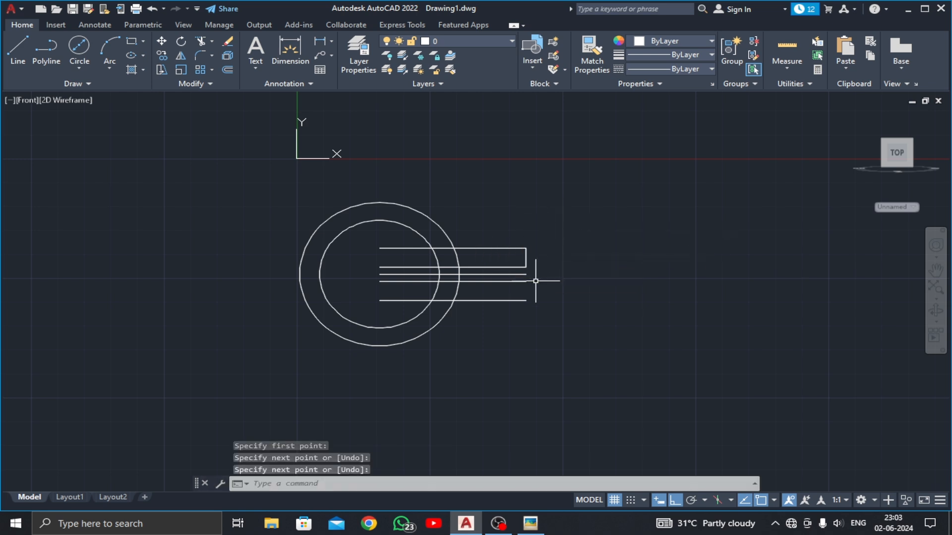
pyautogui.press('Return')
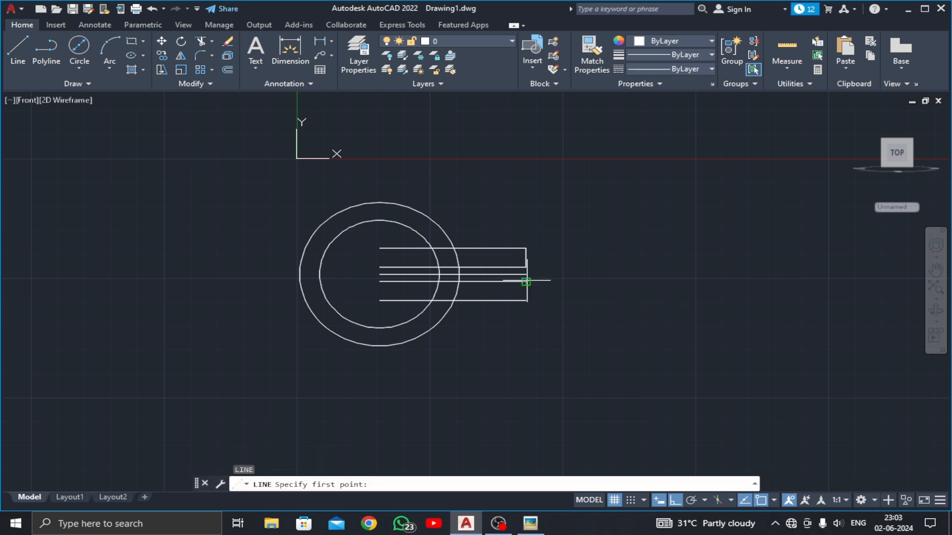
pyautogui.click(526, 282)
pyautogui.click(526, 300)
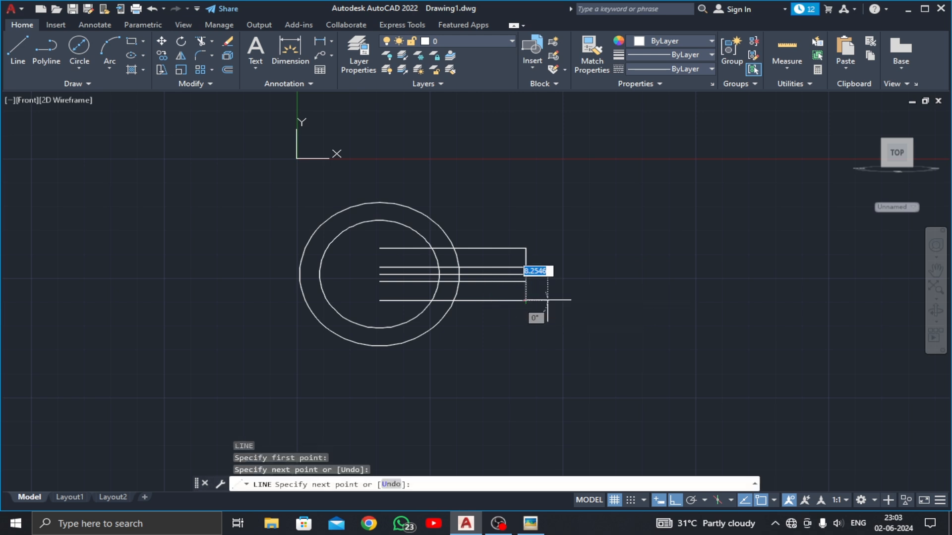
pyautogui.press('Escape')
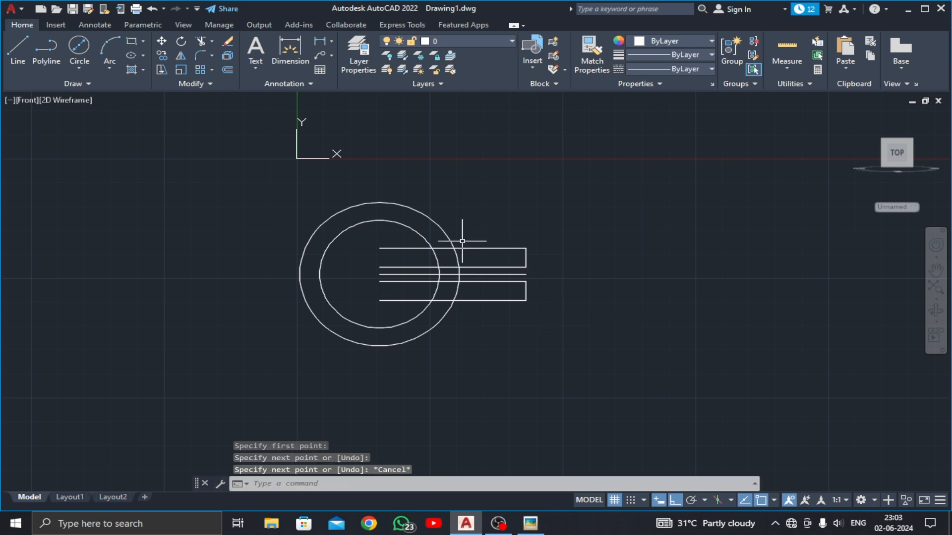
# Trim the arm lines inside the ring and the circle portions between the arms, and remove the centre line to open the slot
pyautogui.click(199, 43)
pyautogui.click(395, 238)
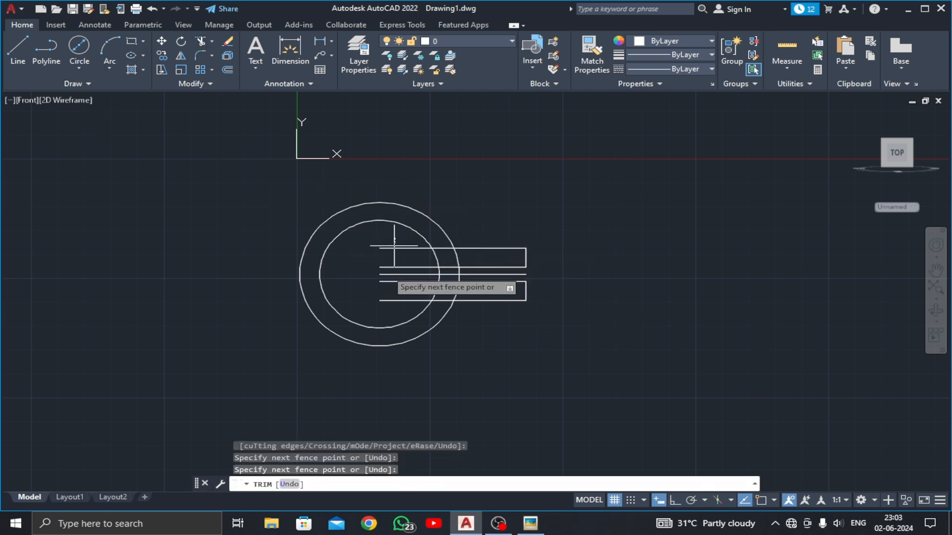
pyautogui.press('Return')
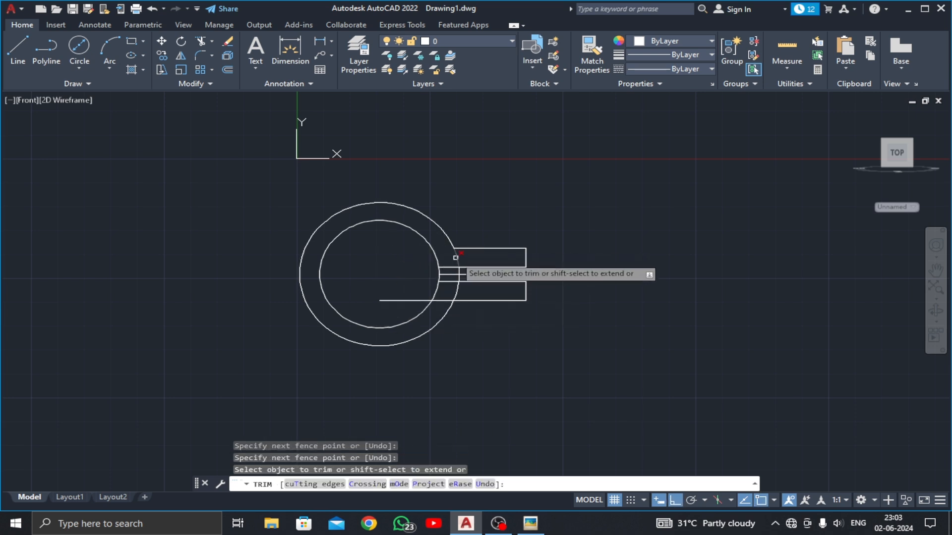
pyautogui.click(455, 257)
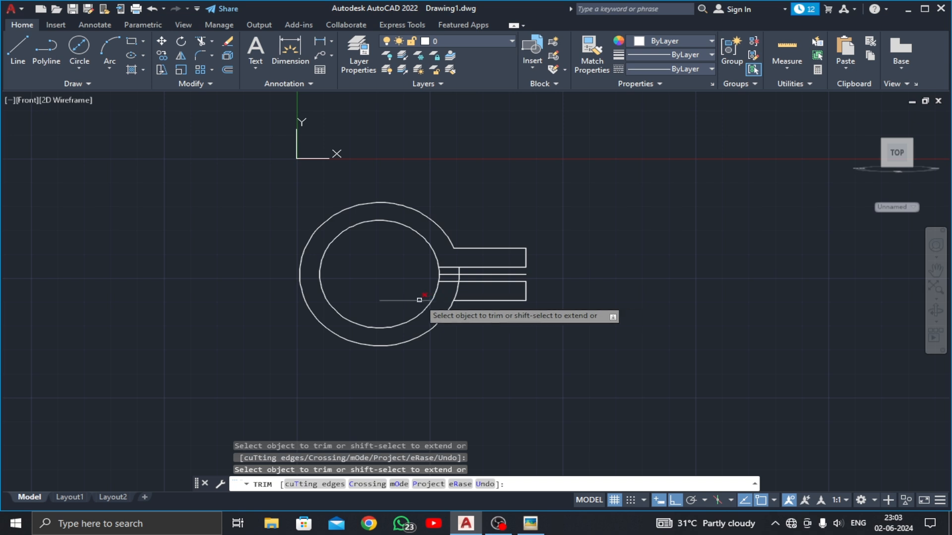
pyautogui.scroll(4, 456, 289)
pyautogui.click(440, 278)
pyautogui.moveTo(463, 262); pyautogui.dragTo(405, 244)
pyautogui.moveTo(464, 242)
pyautogui.mouseDown()
pyautogui.moveTo(451, 257)
pyautogui.moveTo(463, 250)
pyautogui.mouseUp()
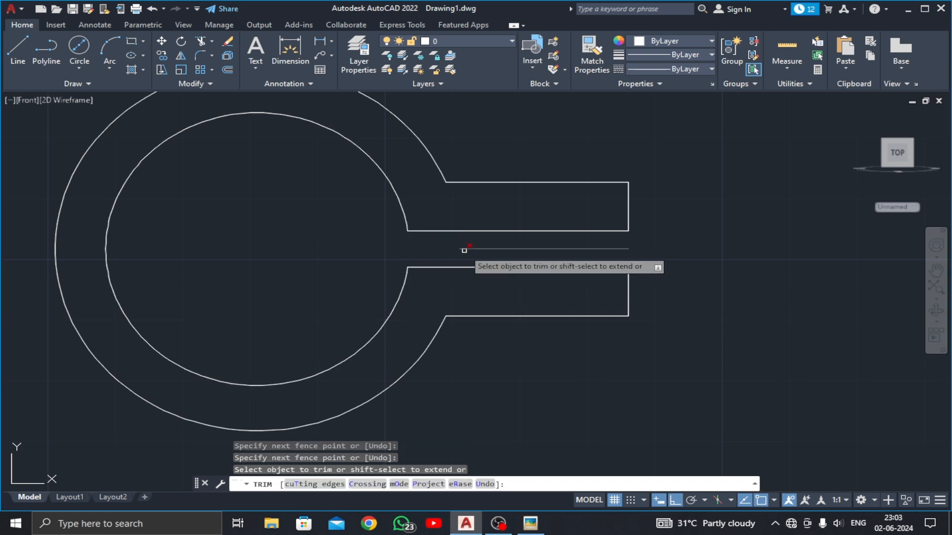
pyautogui.press('Return')
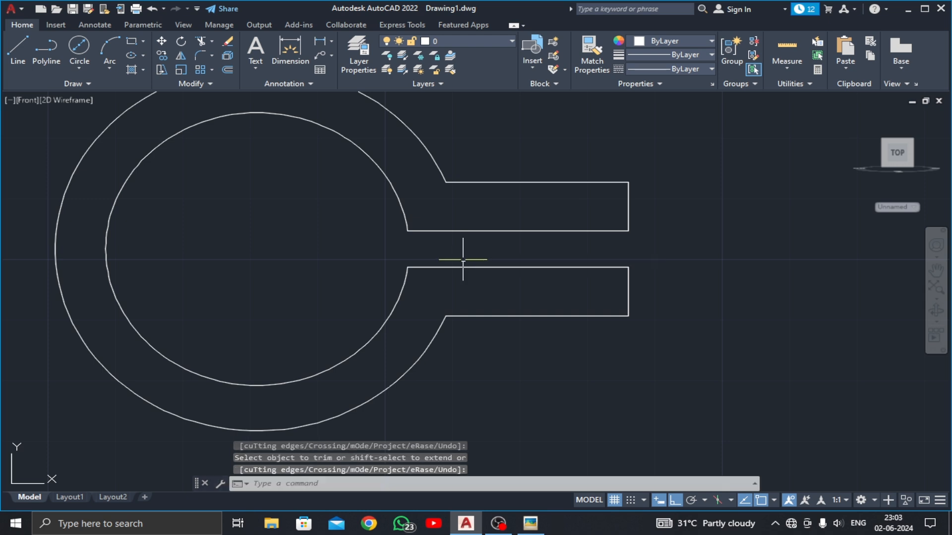
pyautogui.scroll(-3, 463, 250)
pyautogui.moveTo(453, 308)
pyautogui.mouseDown(button='middle')
pyautogui.moveTo(498, 320)
pyautogui.moveTo(471, 312)
pyautogui.moveTo(473, 319)
pyautogui.mouseUp(button='middle')
pyautogui.scroll(-2, 471, 296)
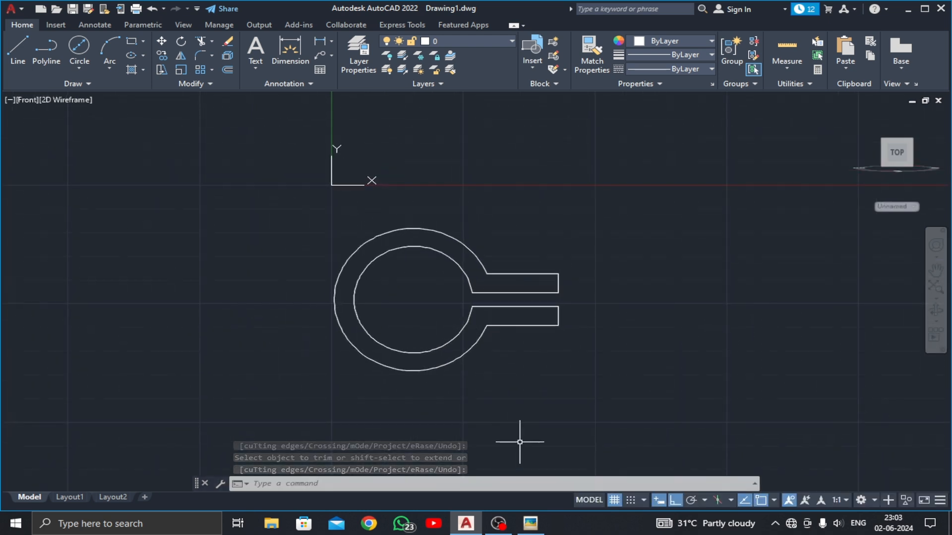
# Check the lug height in the reference drawing and draw a 55 mm vertical centre line upward from the ring centre
pyautogui.click(531, 524)
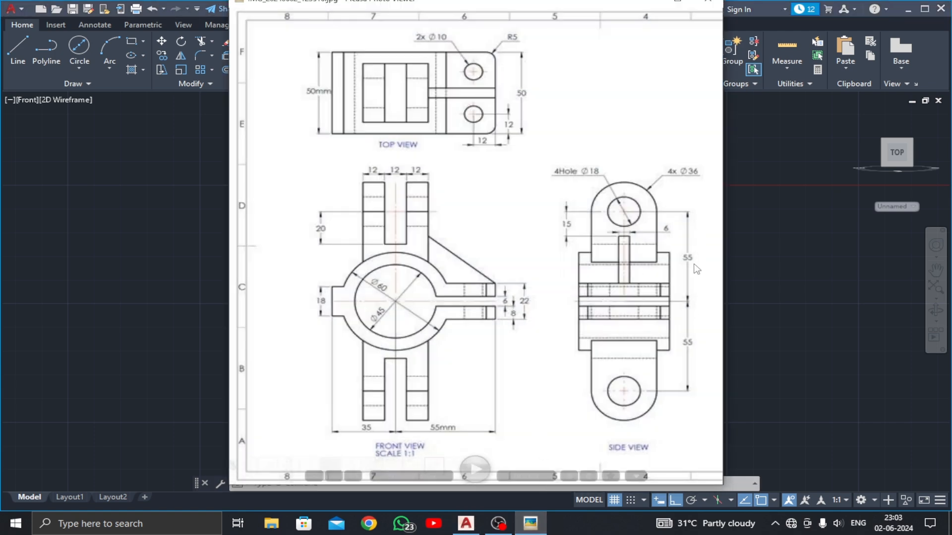
pyautogui.click(647, 3)
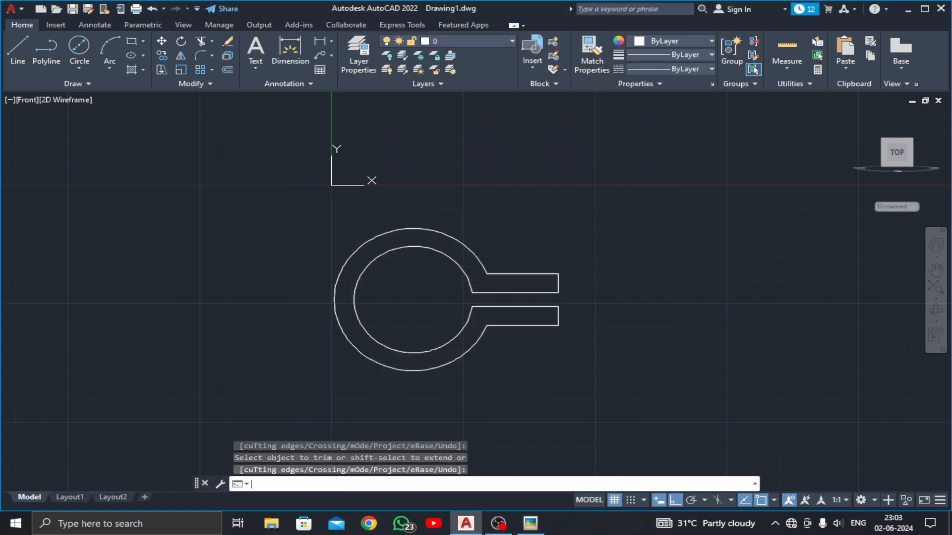
pyautogui.click(27, 63)
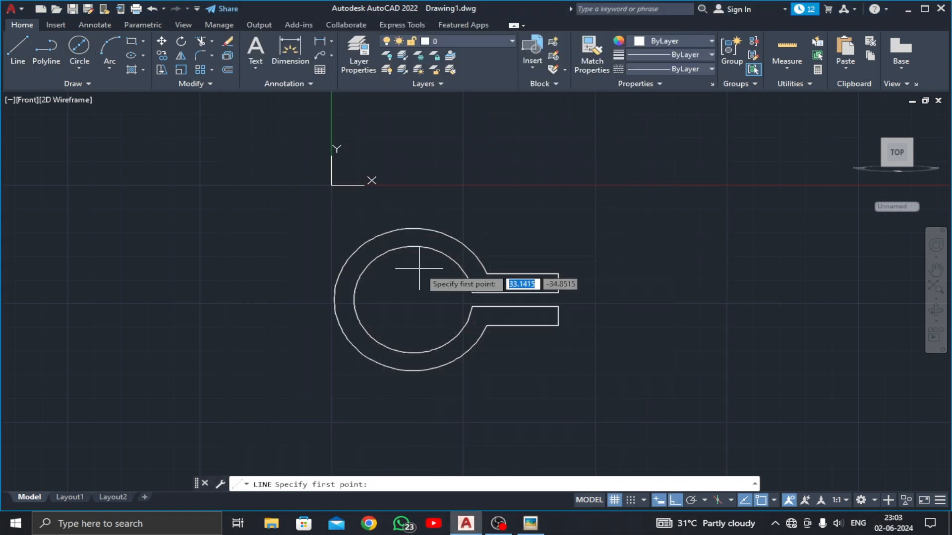
pyautogui.click(413, 299)
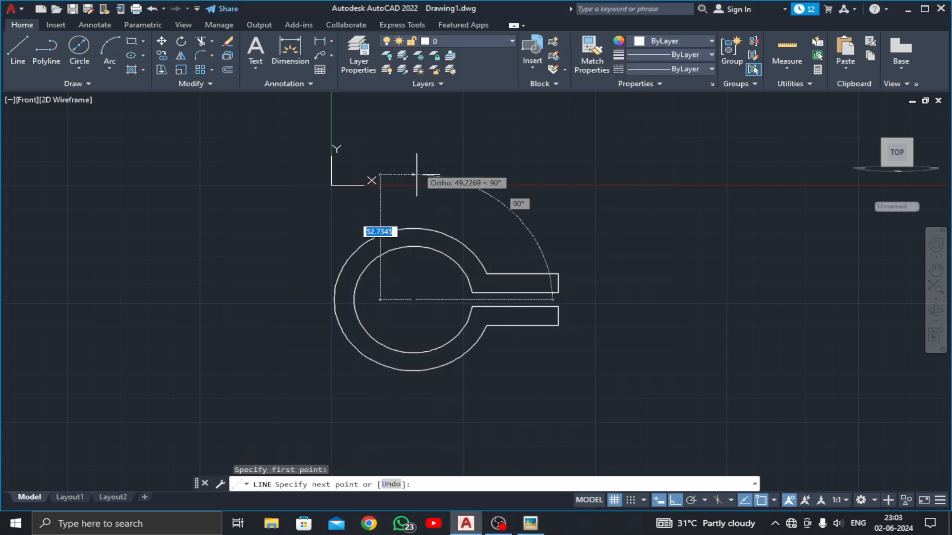
pyautogui.click(413, 139)
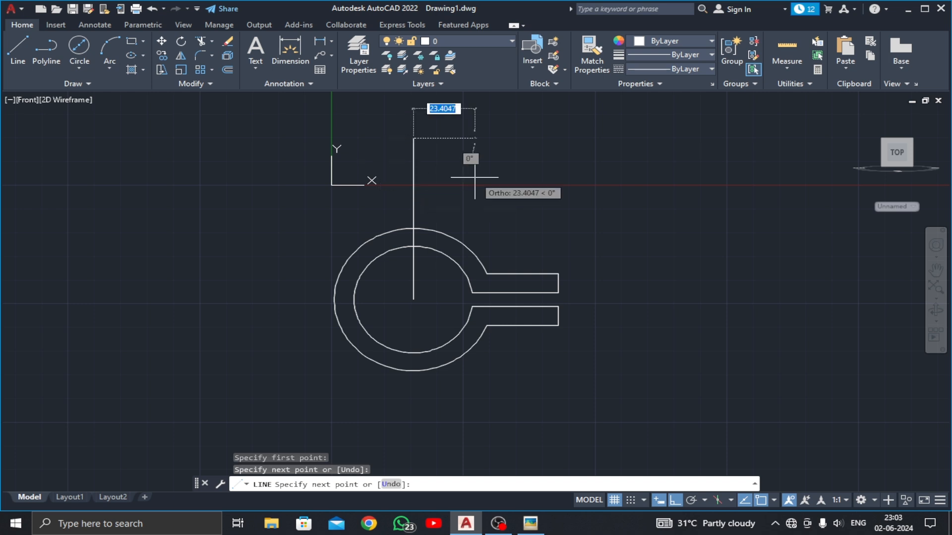
pyautogui.hotkey('ctrl', 'z')
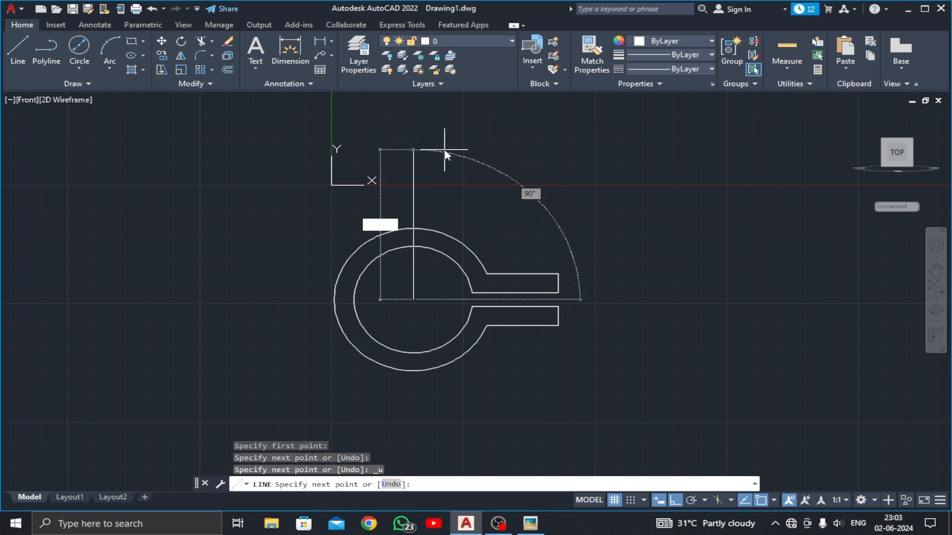
pyautogui.press('Return')
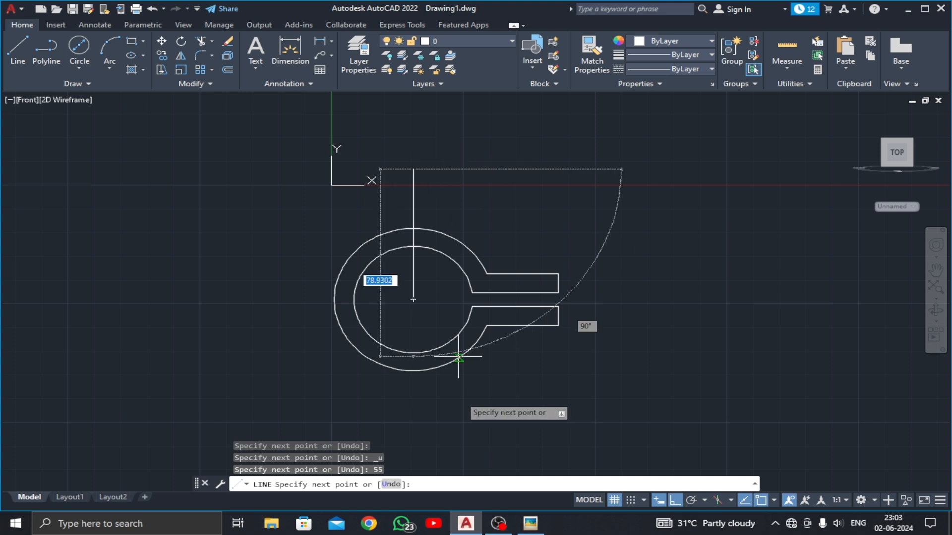
# Check the lug end diameter in the reference drawing and extend the vertical centre line upward by another 18
pyautogui.click(521, 524)
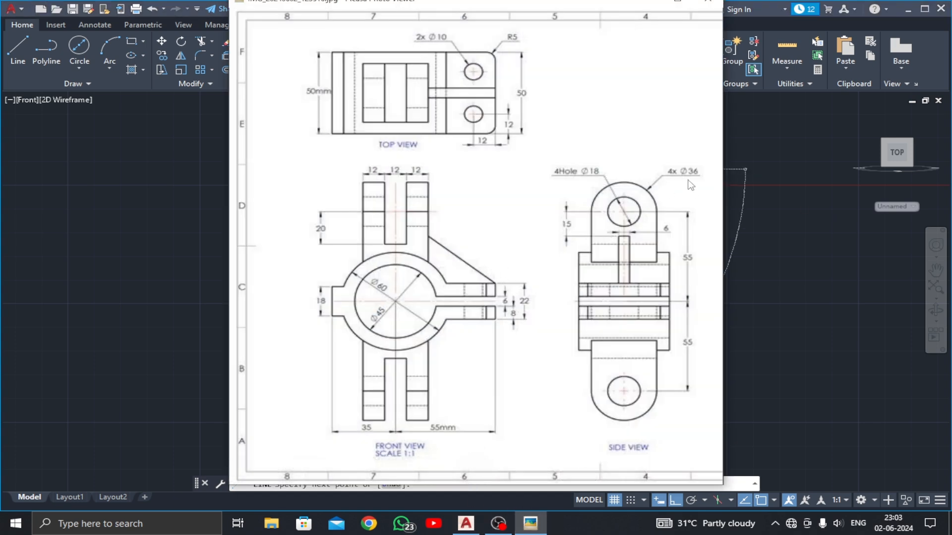
pyautogui.click(649, 2)
pyautogui.moveTo(415, 210); pyautogui.dragTo(419, 343, button='middle')
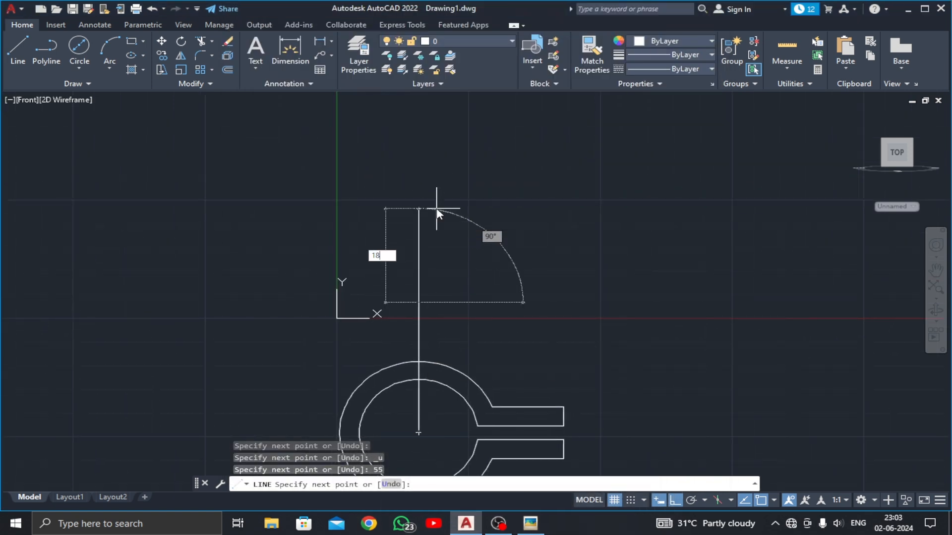
pyautogui.write('18')
pyautogui.press('Return')
pyautogui.press('Escape')
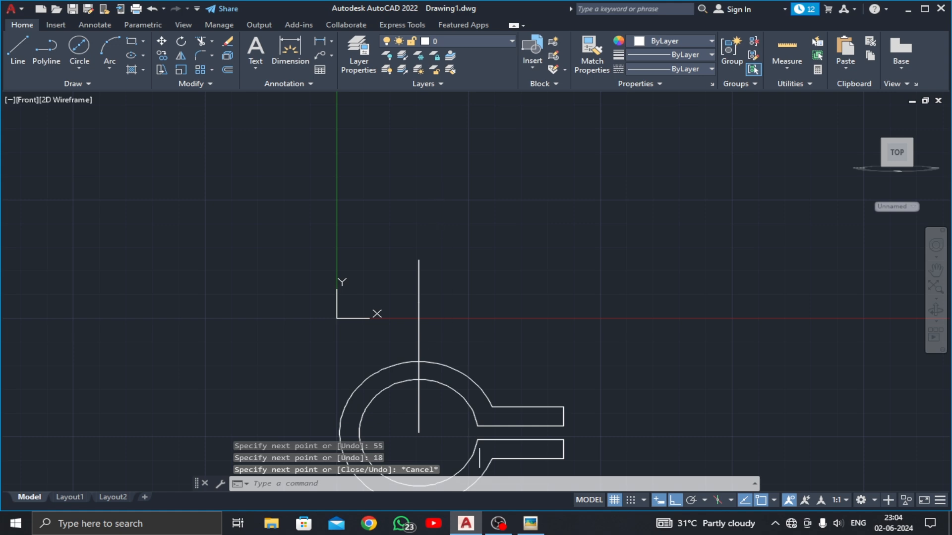
# Check the lug widths in the reference drawing and offset both segments of the vertical centre line by 6 to the right
pyautogui.click(531, 524)
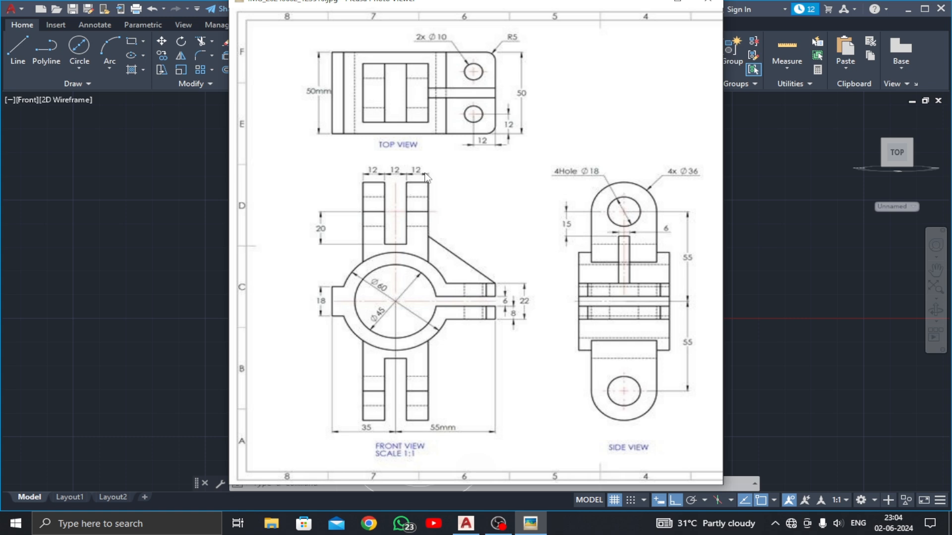
pyautogui.click(638, 5)
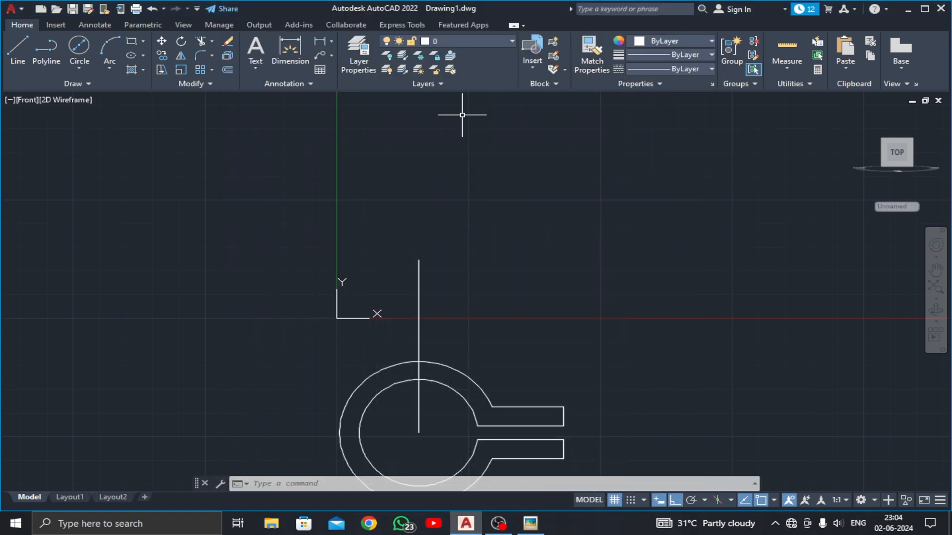
pyautogui.click(227, 71)
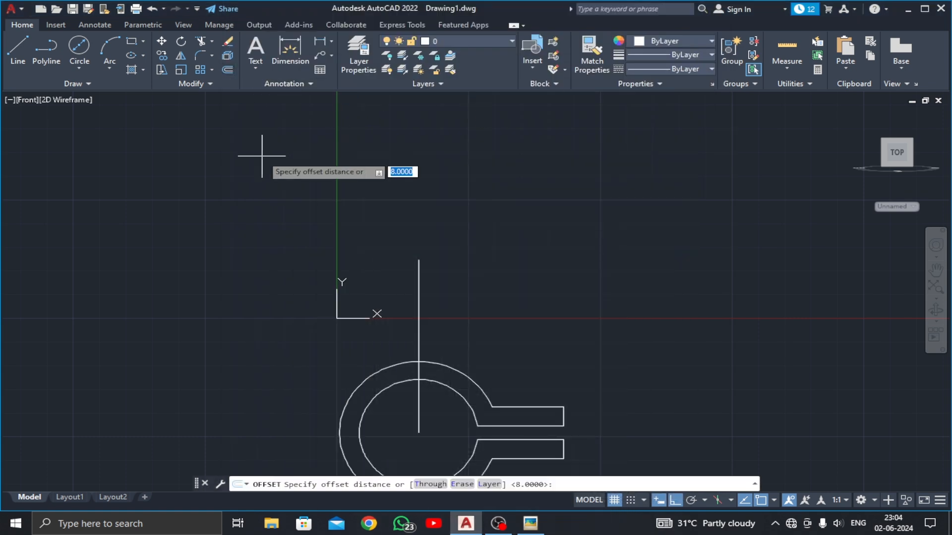
pyautogui.write('6')
pyautogui.press('Return')
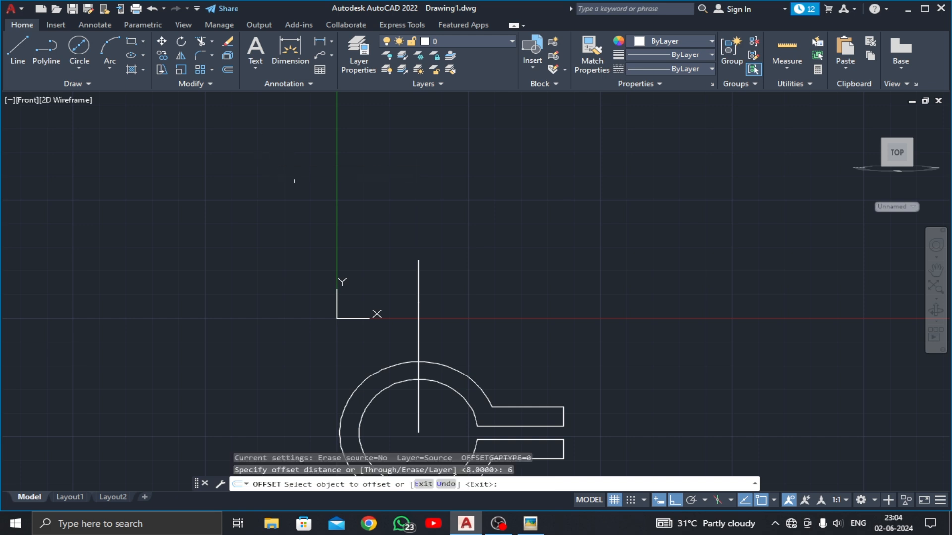
pyautogui.click(418, 281)
pyautogui.click(427, 297)
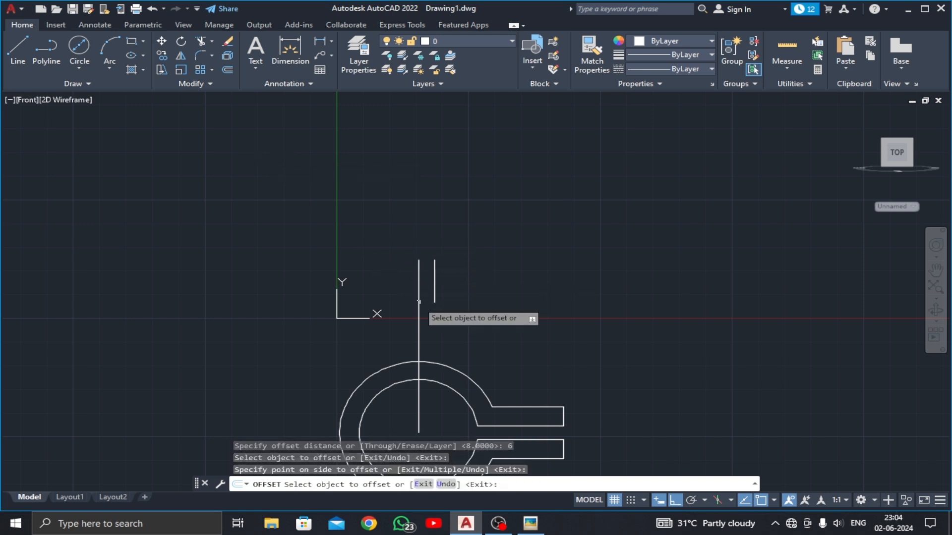
pyautogui.click(420, 312)
pyautogui.click(427, 311)
# Offset both segments of the vertical centre line by 6 to the left
pyautogui.click(418, 278)
pyautogui.click(406, 280)
pyautogui.click(419, 320)
pyautogui.click(409, 322)
pyautogui.moveTo(396, 327); pyautogui.dragTo(410, 244, button='middle')
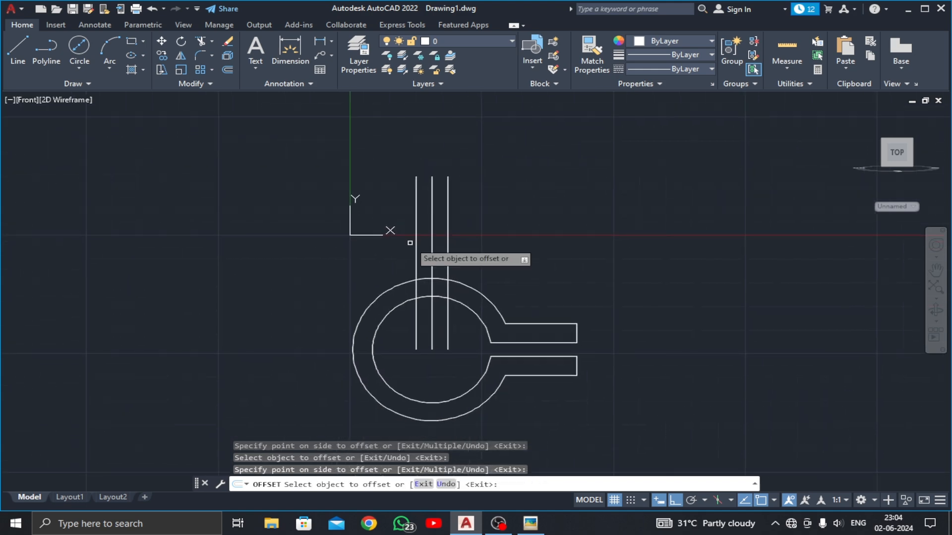
pyautogui.press('Return')
# Offset the two inner lug lines outward by 12 to form the outer edges of the upper lugs
pyautogui.press('Return')
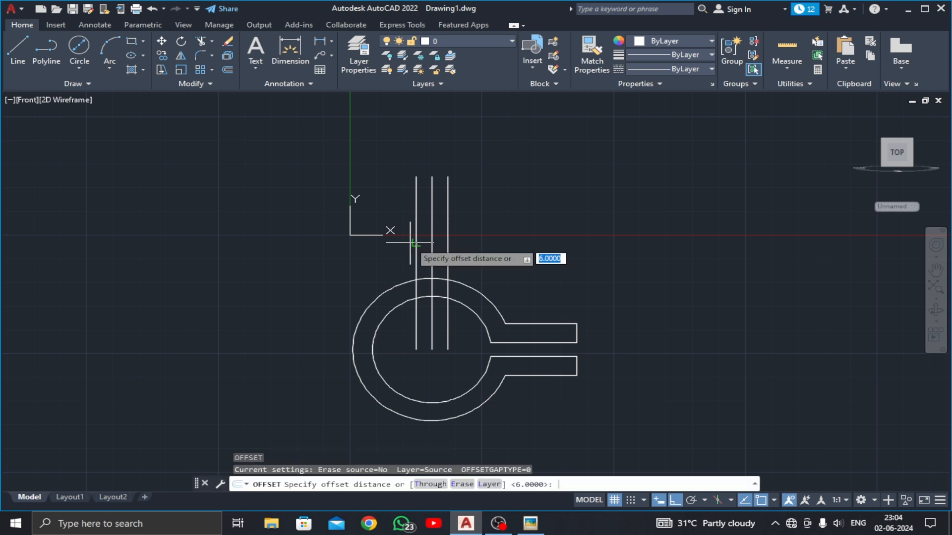
pyautogui.press('Return')
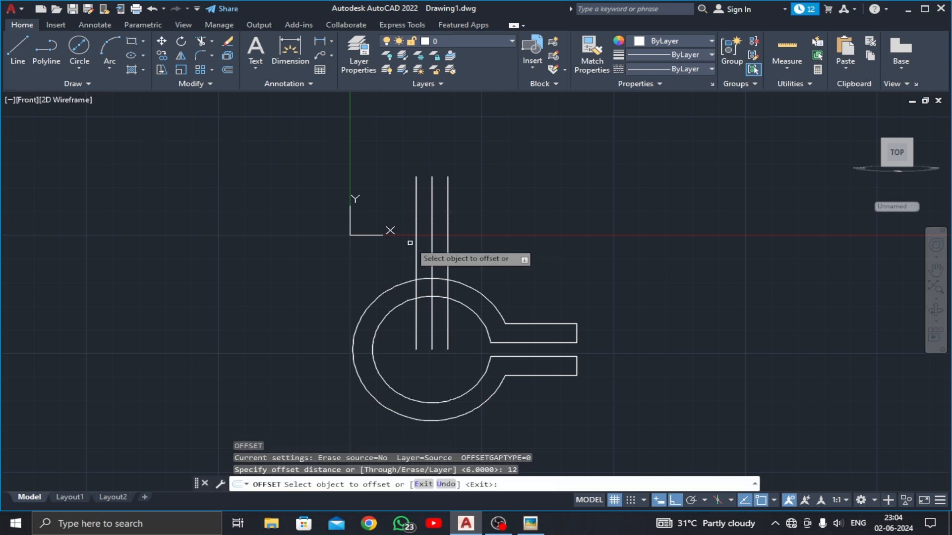
pyautogui.click(416, 210)
pyautogui.click(410, 240)
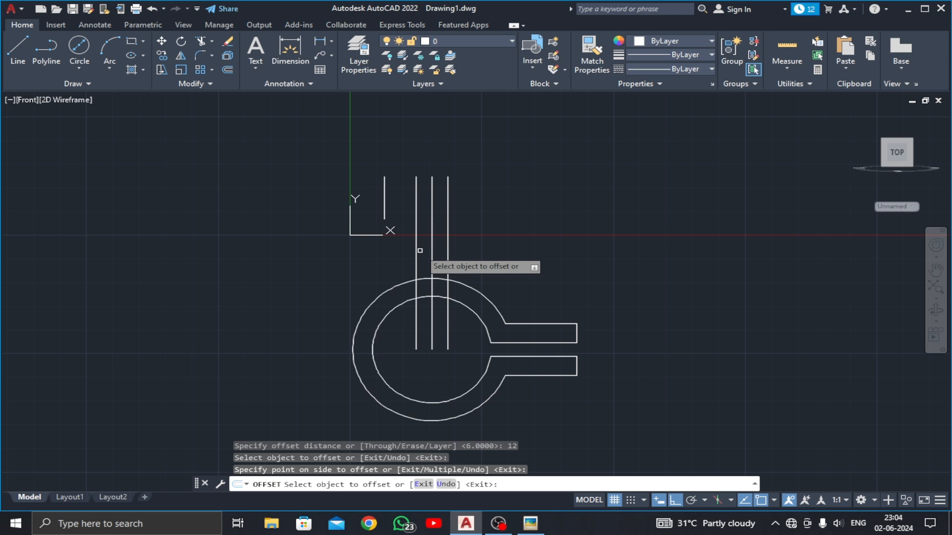
pyautogui.click(447, 214)
pyautogui.click(473, 219)
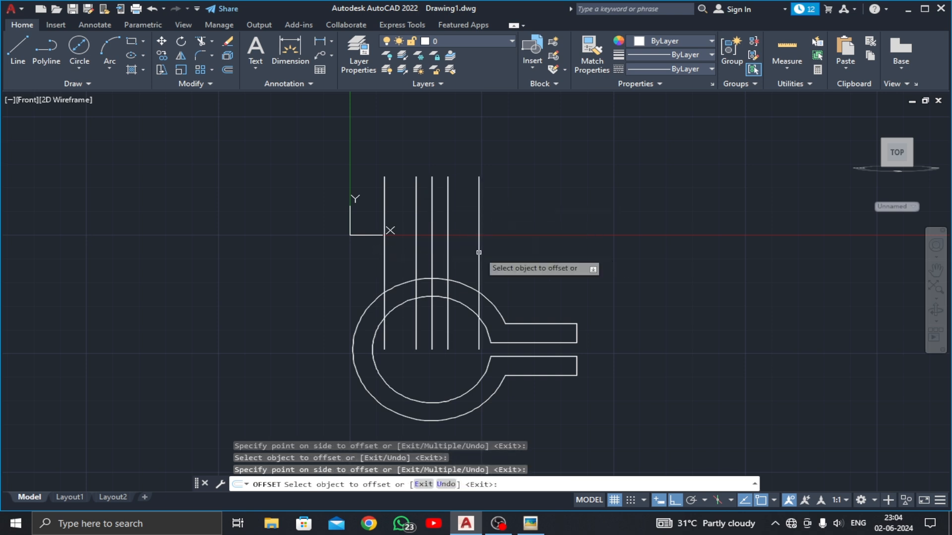
pyautogui.press('Return')
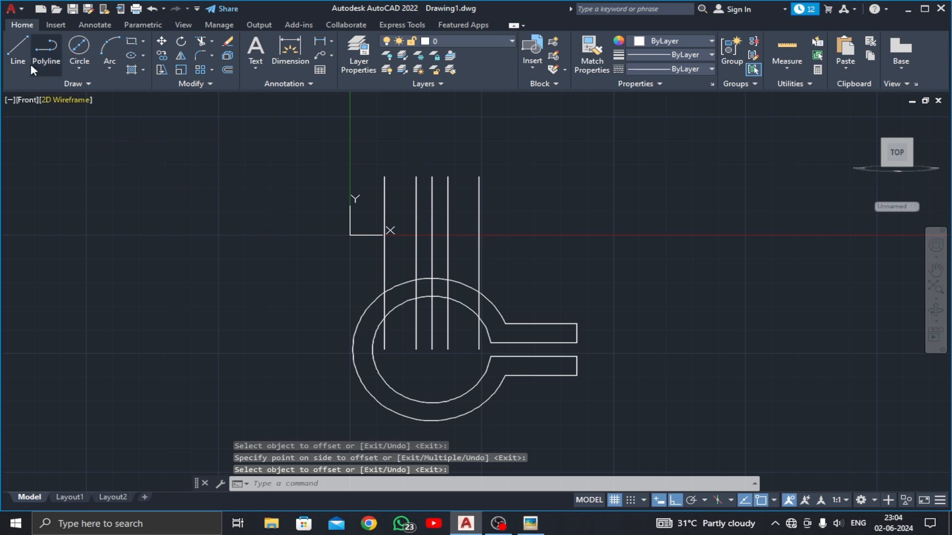
# Close the tops of the left and right upper lugs with horizontal lines between their outer and inner edges
pyautogui.write('l')
pyautogui.press('Return')
pyautogui.click(384, 177)
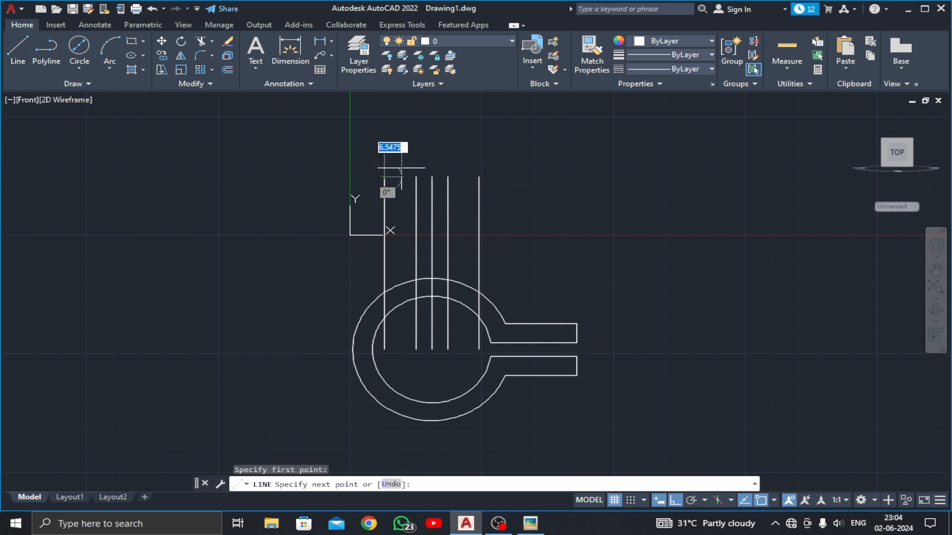
pyautogui.click(416, 177)
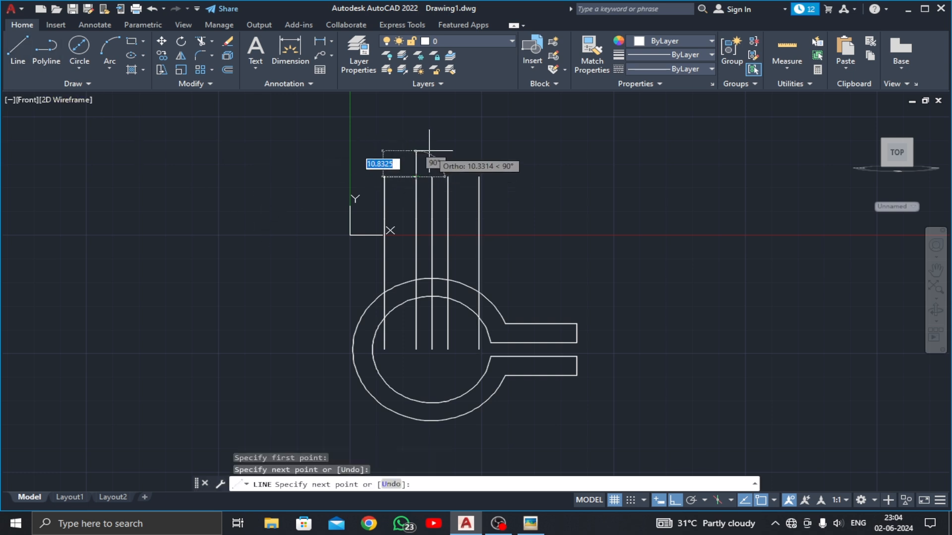
pyautogui.press('Return')
pyautogui.press('Return')
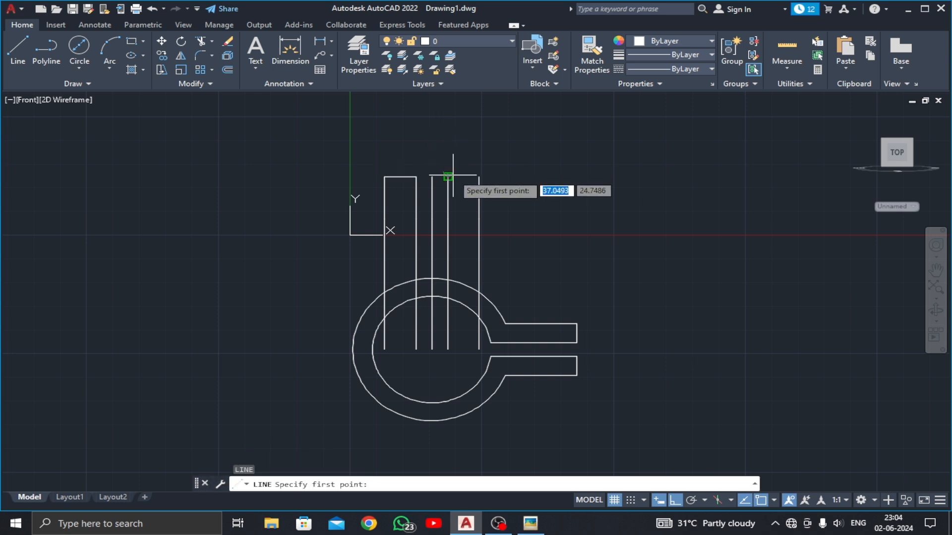
pyautogui.click(478, 177)
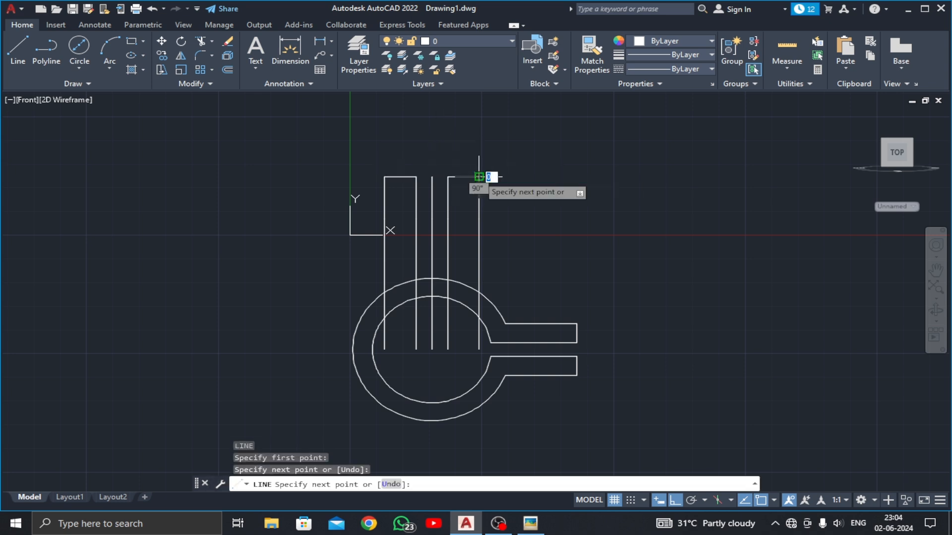
pyautogui.press('Escape')
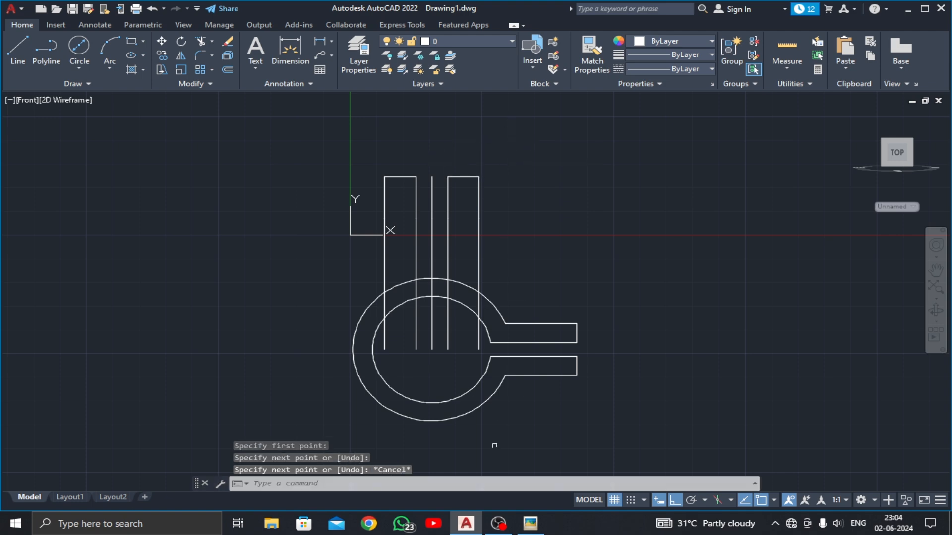
# Examine the slot depth between the upper lugs in the front view of the reference drawing
pyautogui.click(531, 524)
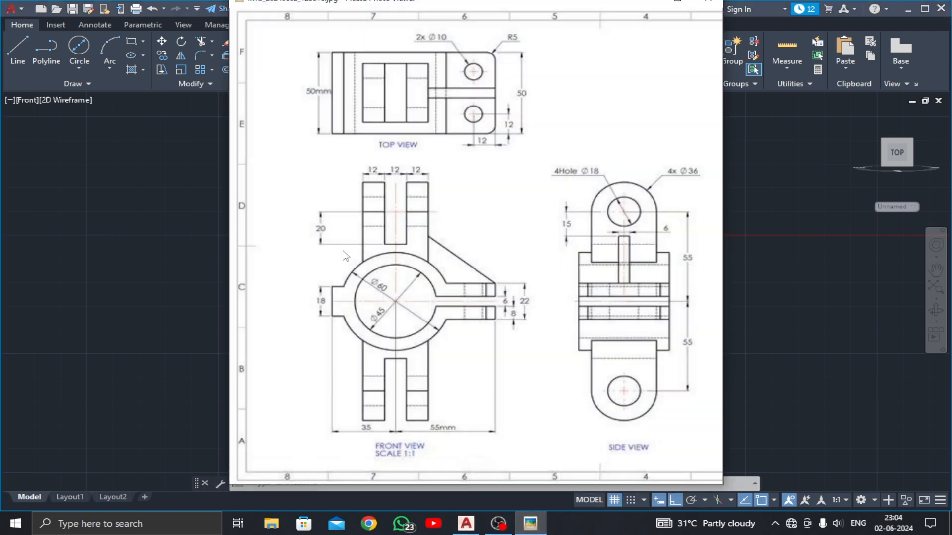
pyautogui.click(647, 5)
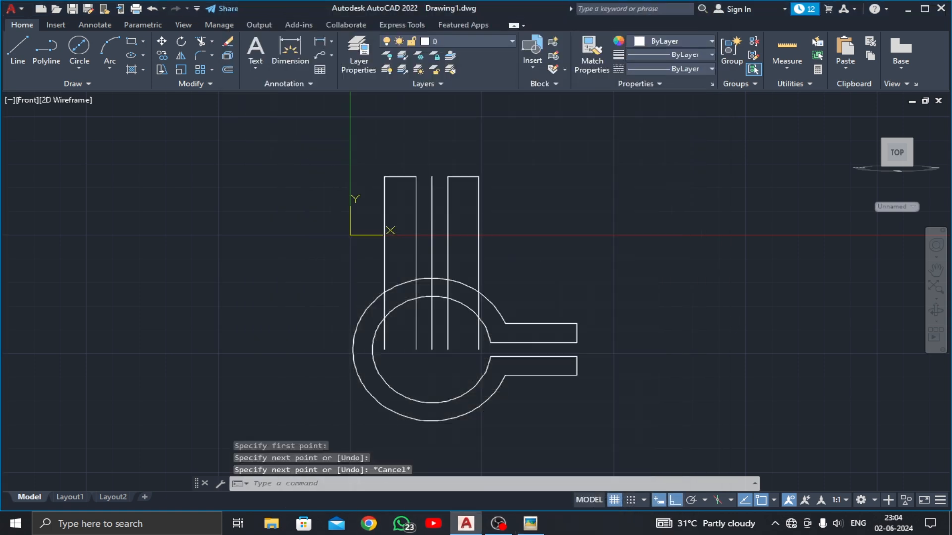
pyautogui.click(13, 63)
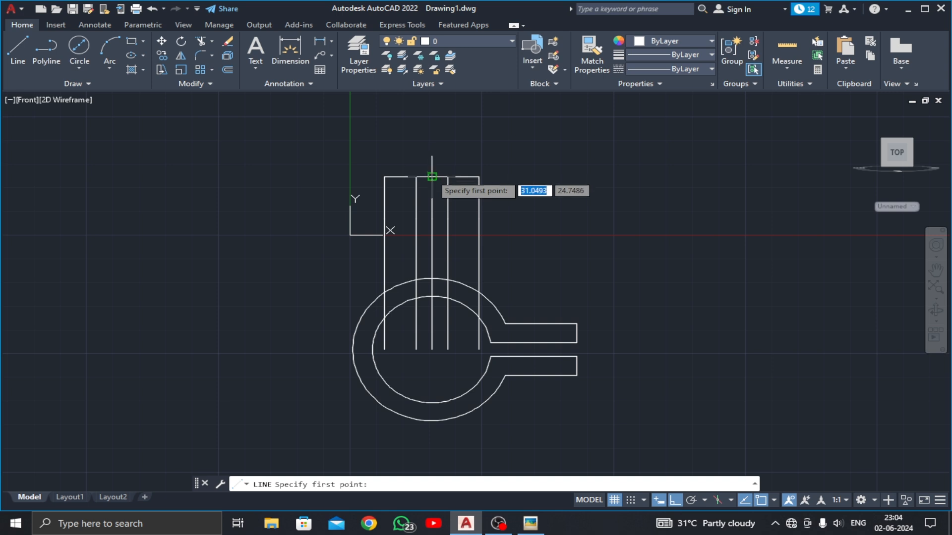
pyautogui.click(433, 177)
pyautogui.write('20')
pyautogui.press('Return')
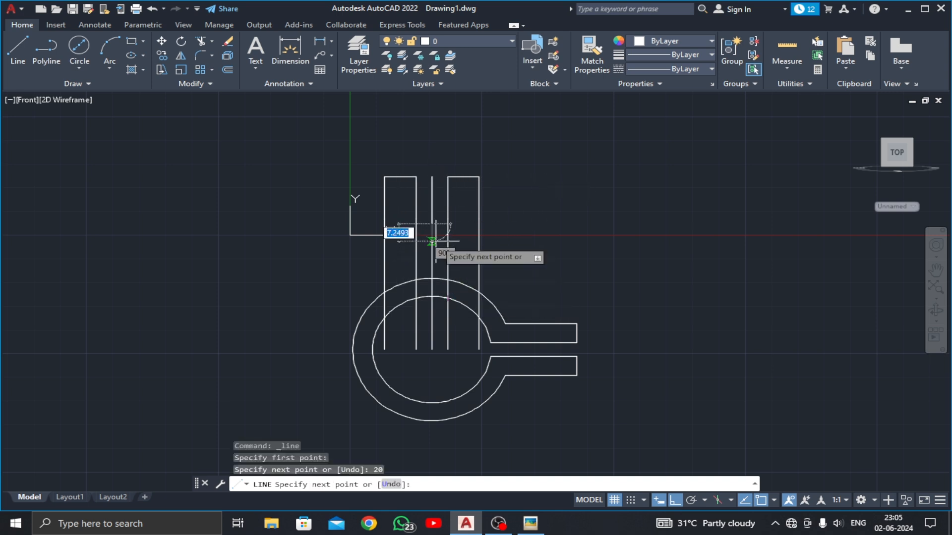
pyautogui.hotkey('ctrl', 'z')
pyautogui.press('Escape')
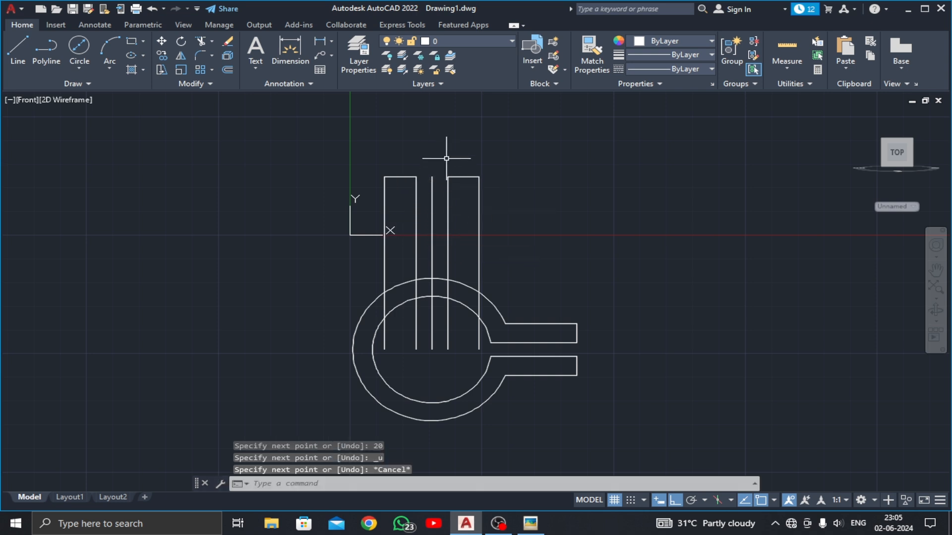
# Draw a line 20 straight down from the joint of the two centre line segments, continuing horizontally to the right inner lug edge
pyautogui.click(17, 48)
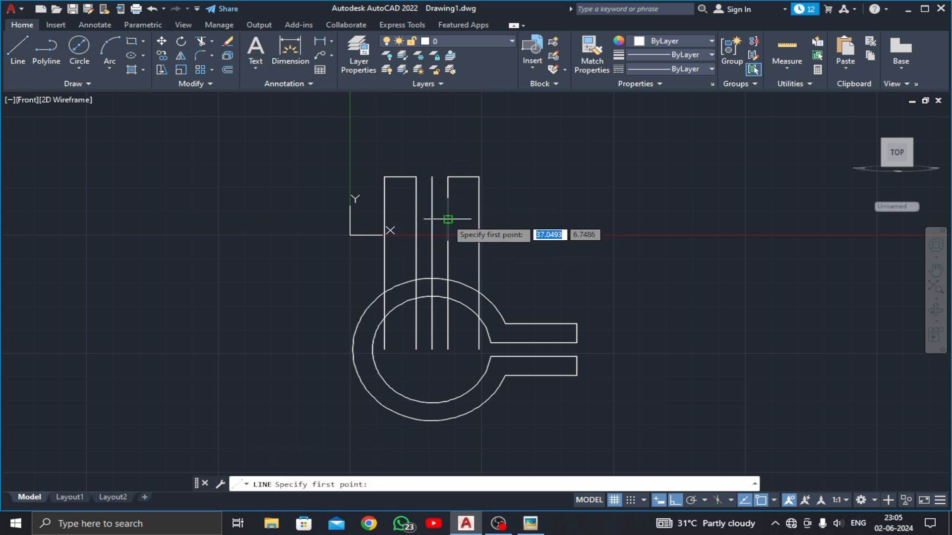
pyautogui.click(432, 219)
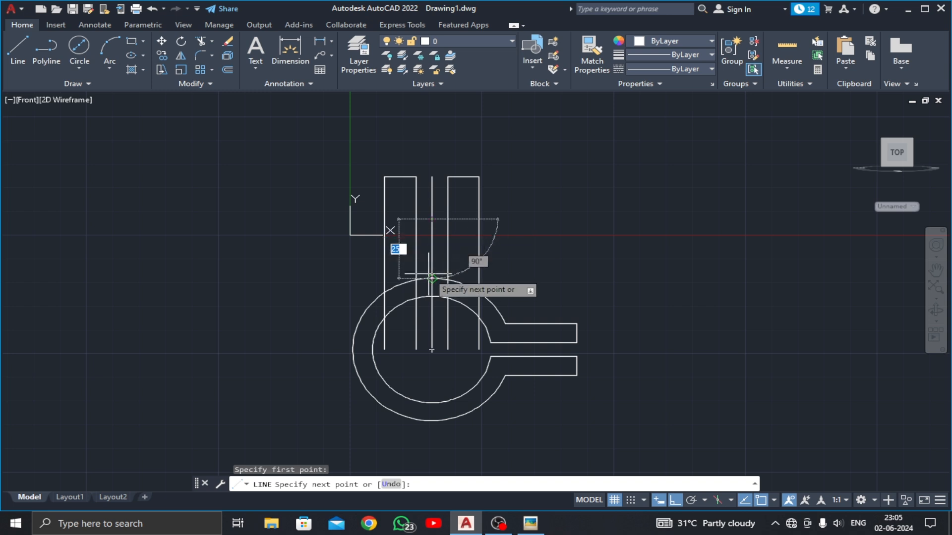
pyautogui.write('20')
pyautogui.press('Return')
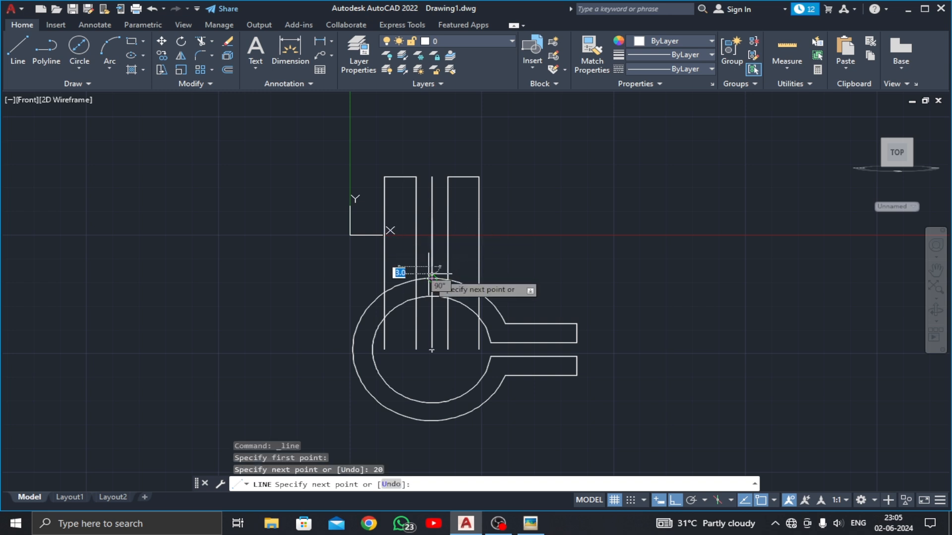
pyautogui.scroll(5, 436, 263)
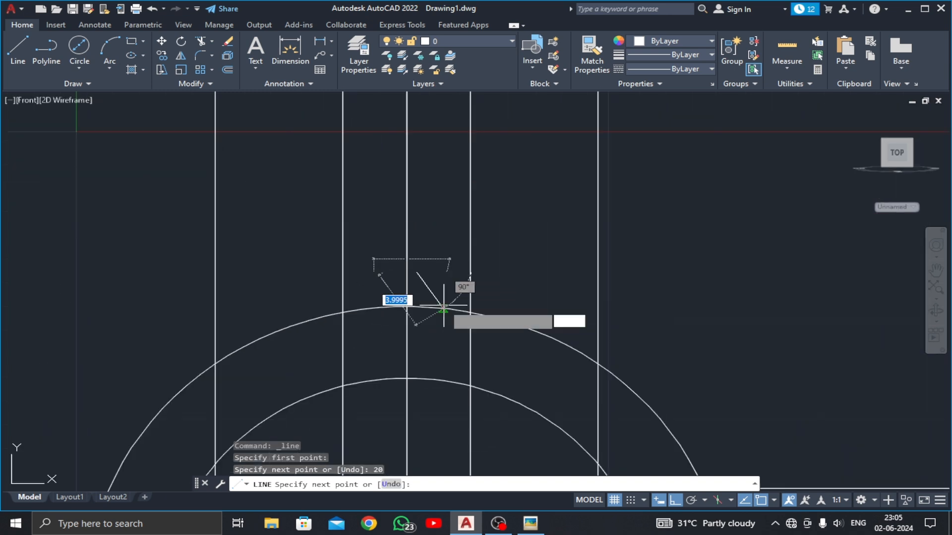
pyautogui.click(471, 259)
pyautogui.press('Escape')
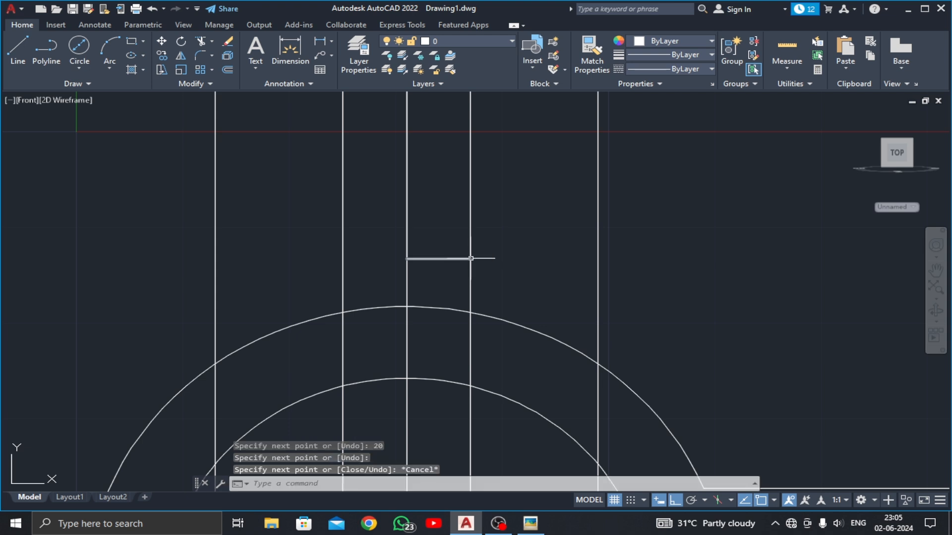
# Extend the slot floor with a horizontal line from the centre line to the left inner lug edge
pyautogui.press('Return')
pyautogui.click(406, 258)
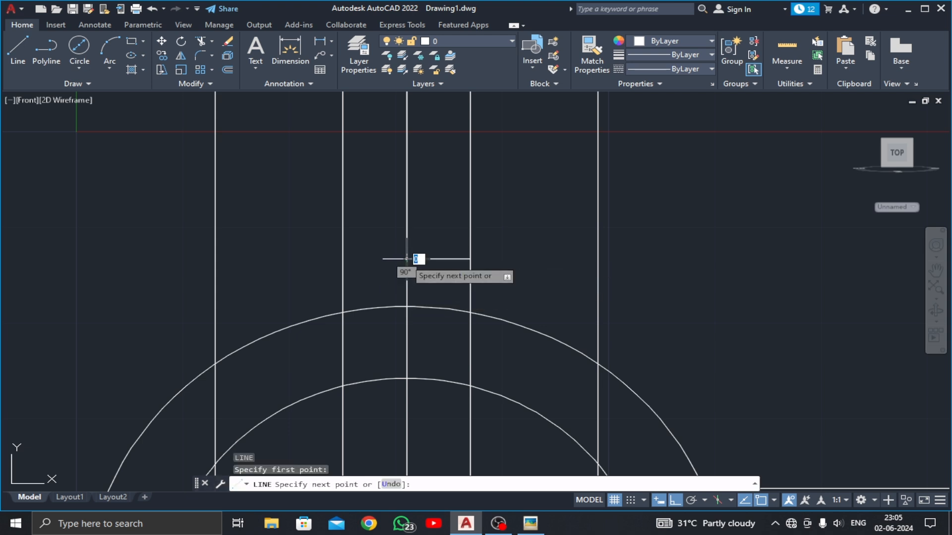
pyautogui.click(343, 258)
pyautogui.press('Escape')
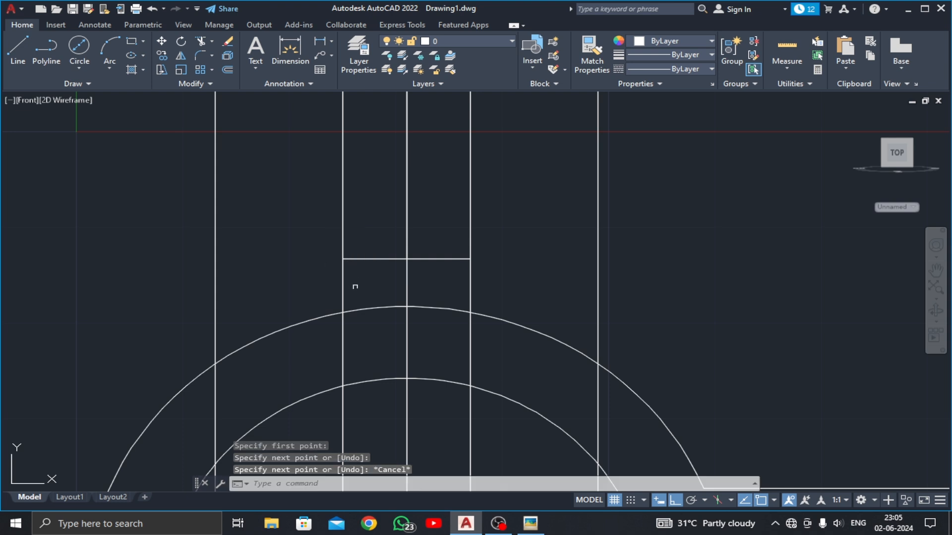
# Trim away both portions of the vertical centre line above the slot floor between the upper lugs
pyautogui.scroll(-4, 355, 279)
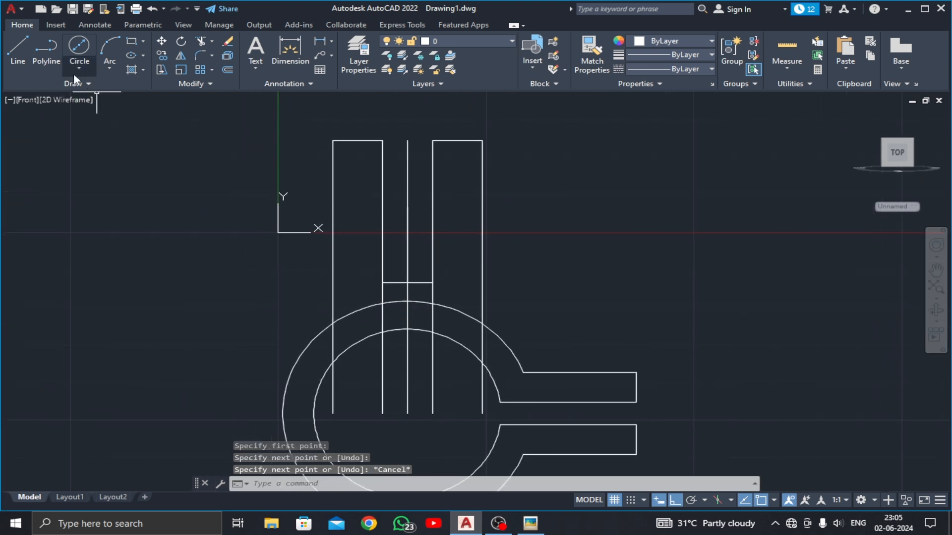
pyautogui.click(203, 40)
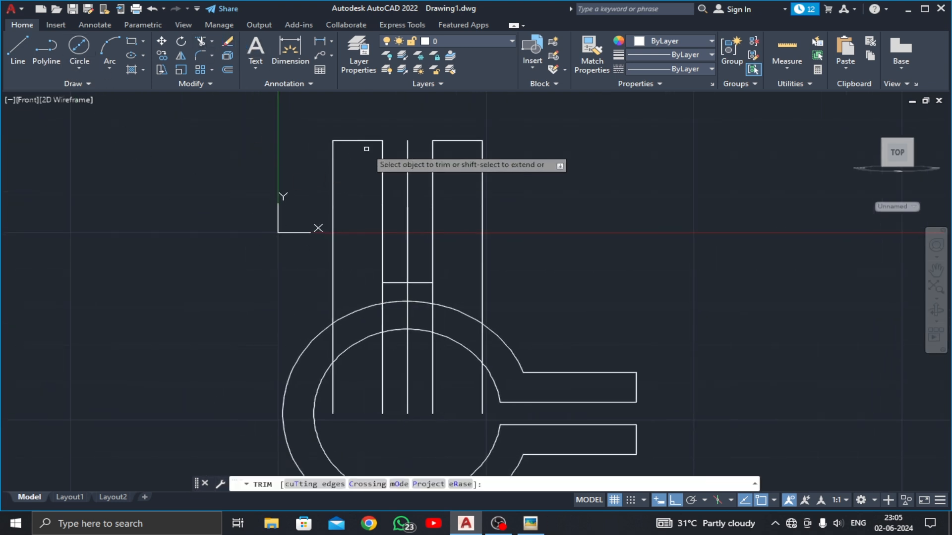
pyautogui.click(407, 157)
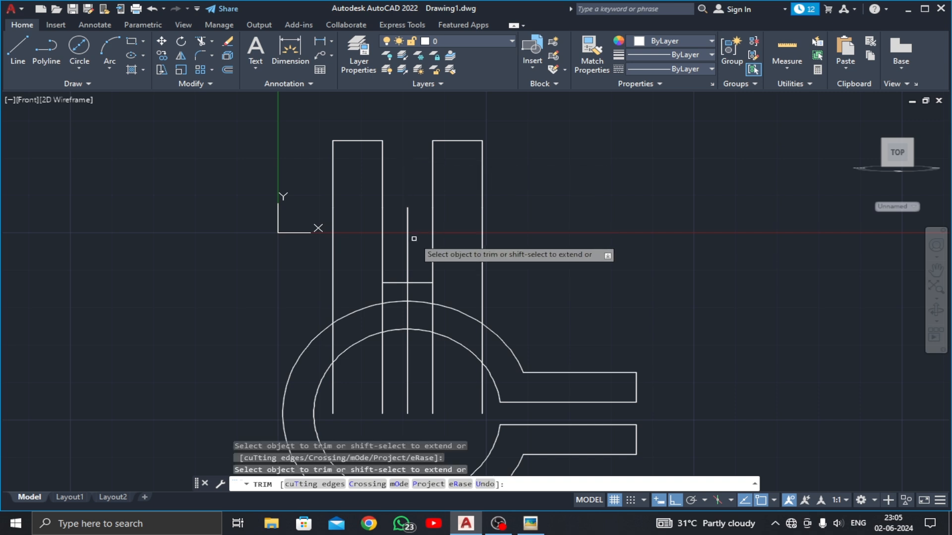
pyautogui.click(408, 254)
# Trim the centre line and both inner lug lines below the slot floor, including the portions inside the ring
pyautogui.scroll(2, 408, 254)
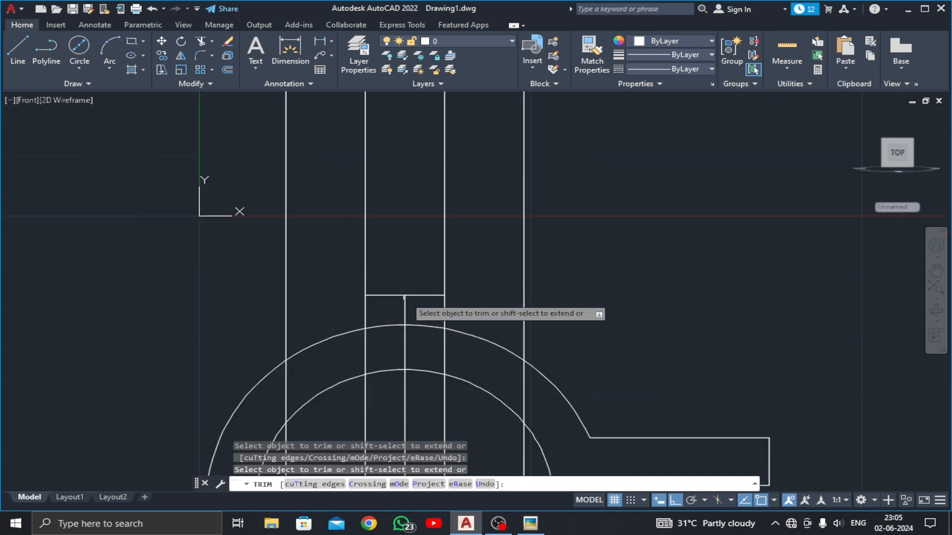
pyautogui.click(438, 304)
pyautogui.click(456, 340)
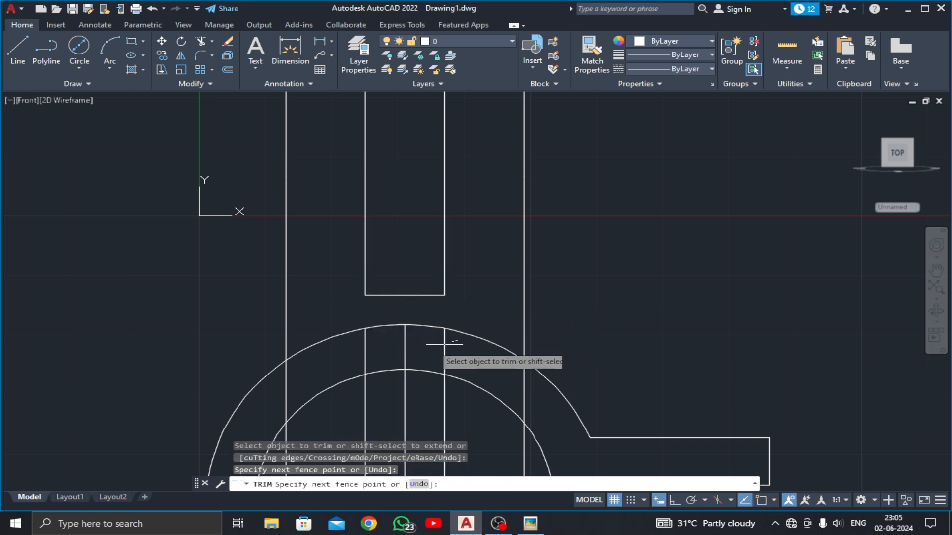
pyautogui.click(350, 353)
pyautogui.click(355, 411)
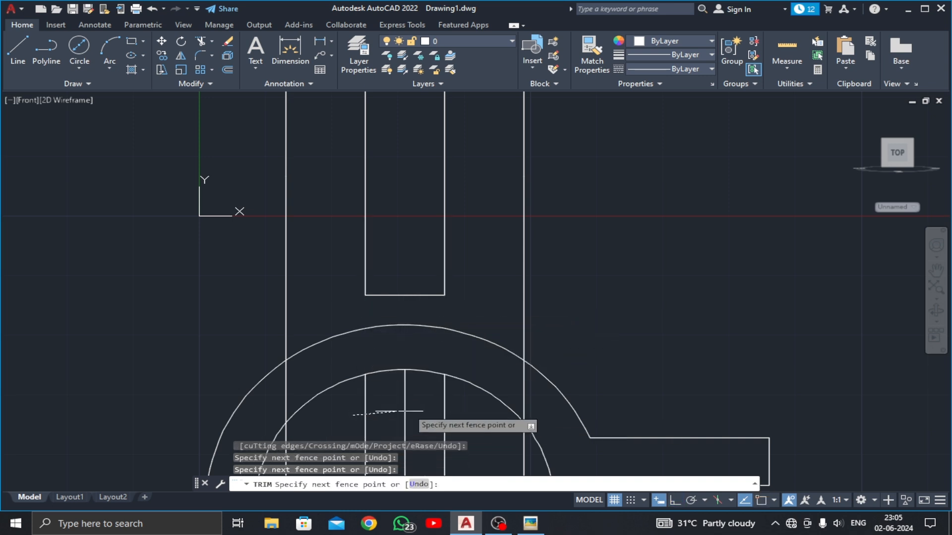
pyautogui.click(451, 401)
# Trim both outer lug edges where they run inside the ring's outer circle
pyautogui.moveTo(439, 413); pyautogui.dragTo(425, 218, button='middle')
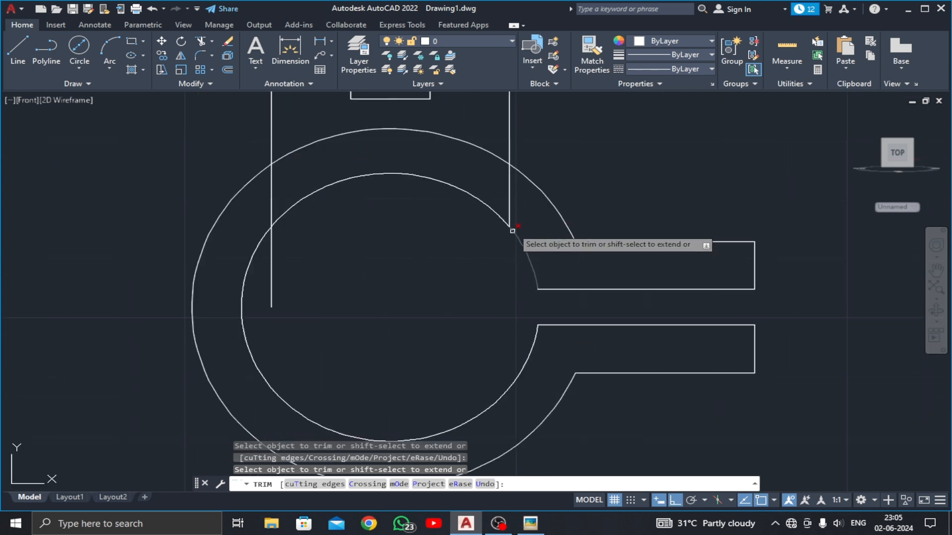
pyautogui.click(510, 213)
pyautogui.moveTo(283, 193); pyautogui.dragTo(270, 199)
pyautogui.moveTo(284, 265); pyautogui.dragTo(266, 276)
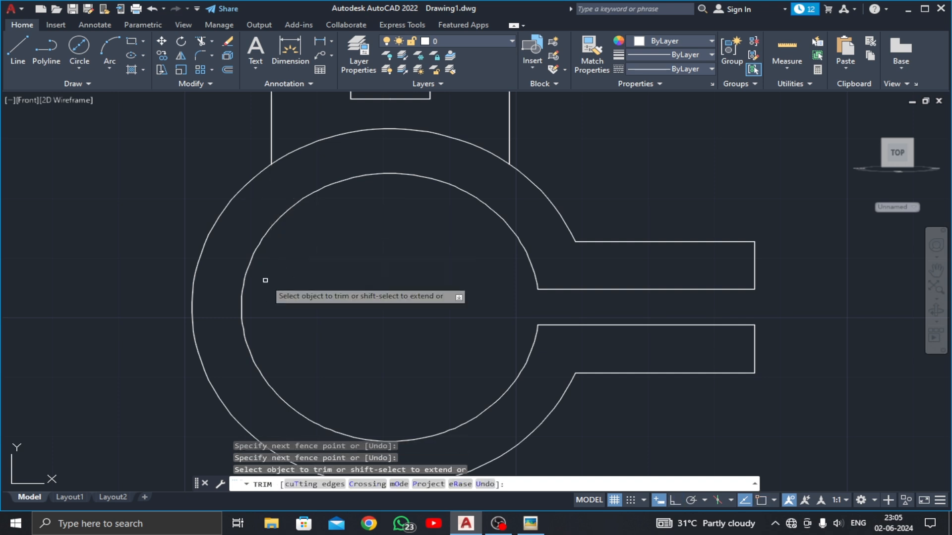
pyautogui.scroll(-5, 340, 293)
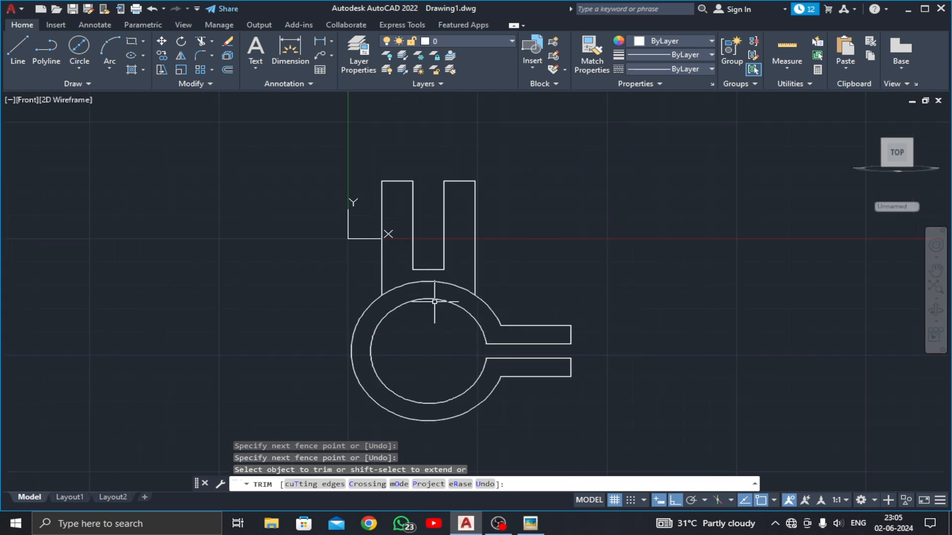
pyautogui.press('Return')
# Examine the rib's position and height in the side view of the reference drawing
pyautogui.moveTo(446, 336); pyautogui.dragTo(367, 318, button='middle')
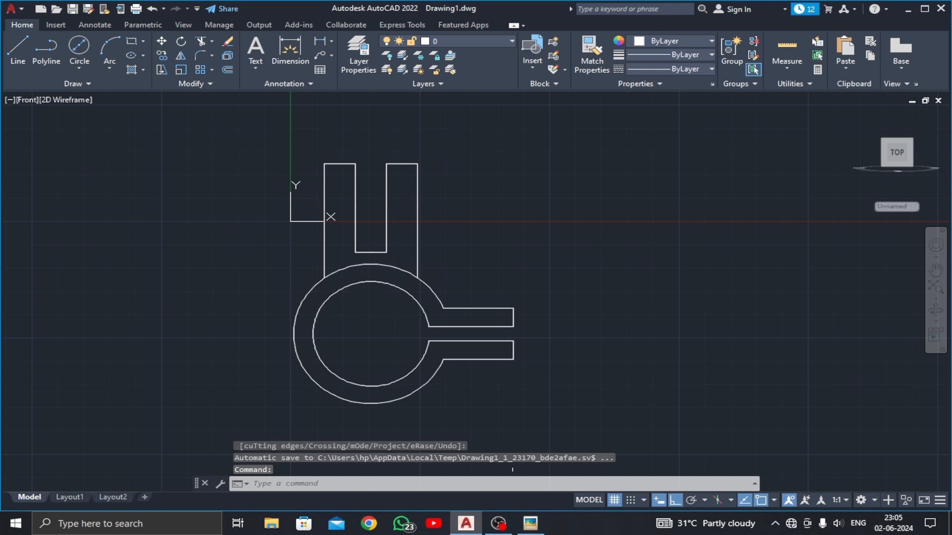
pyautogui.click(530, 523)
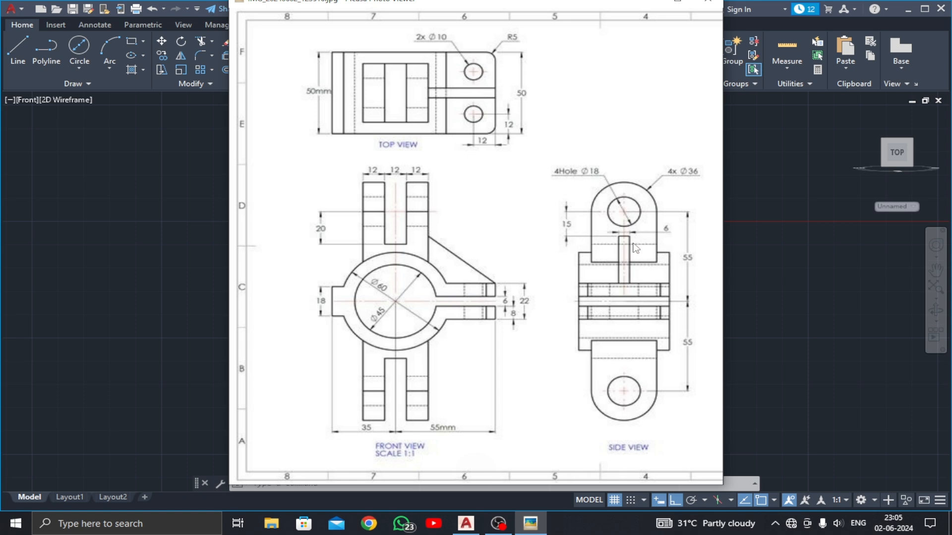
pyautogui.click(643, 6)
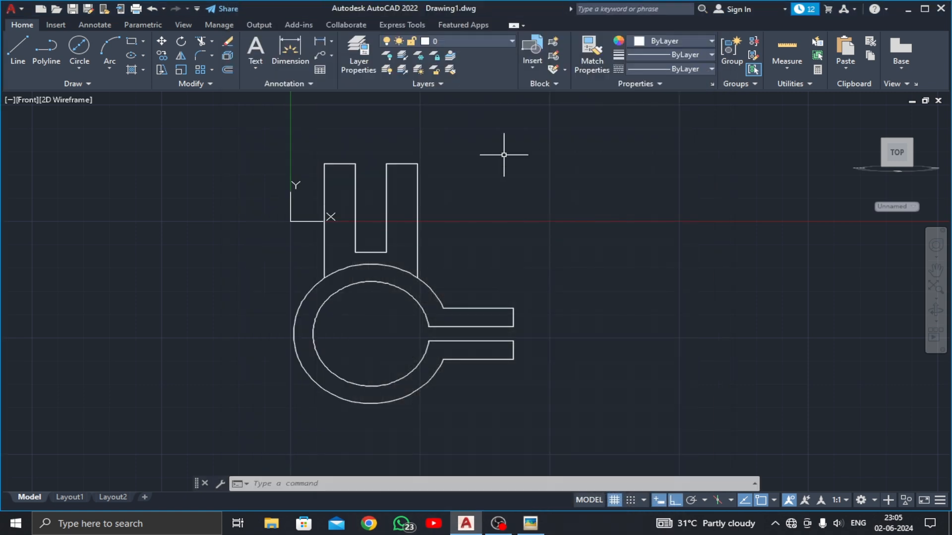
pyautogui.click(18, 50)
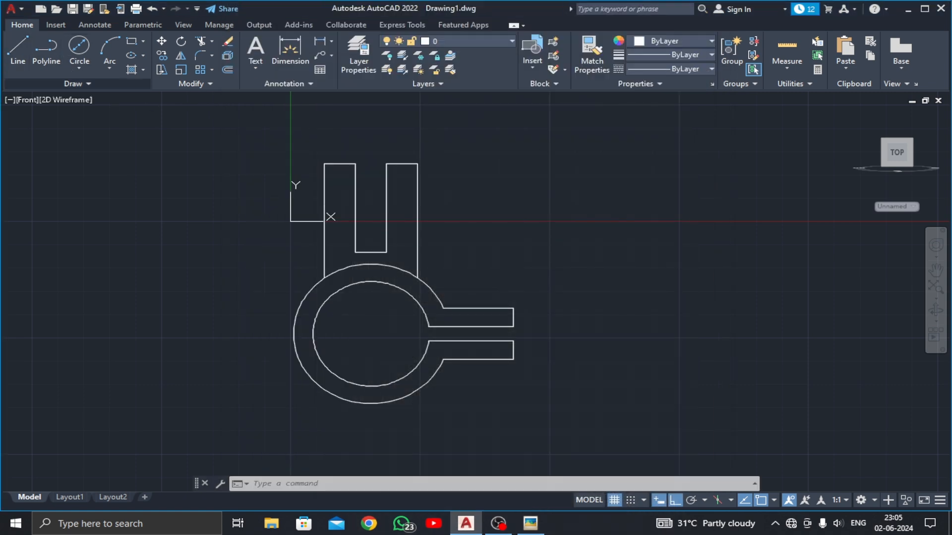
pyautogui.click(418, 164)
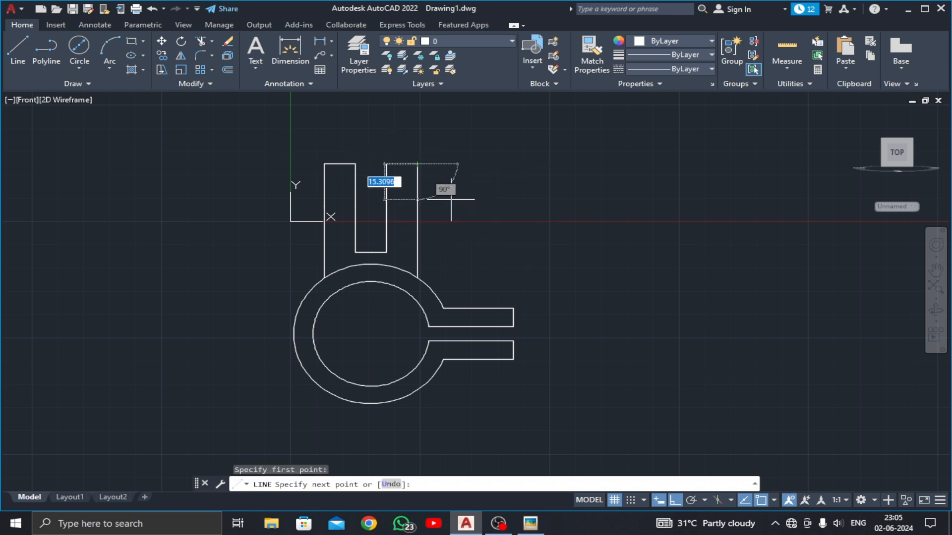
pyautogui.press('Escape')
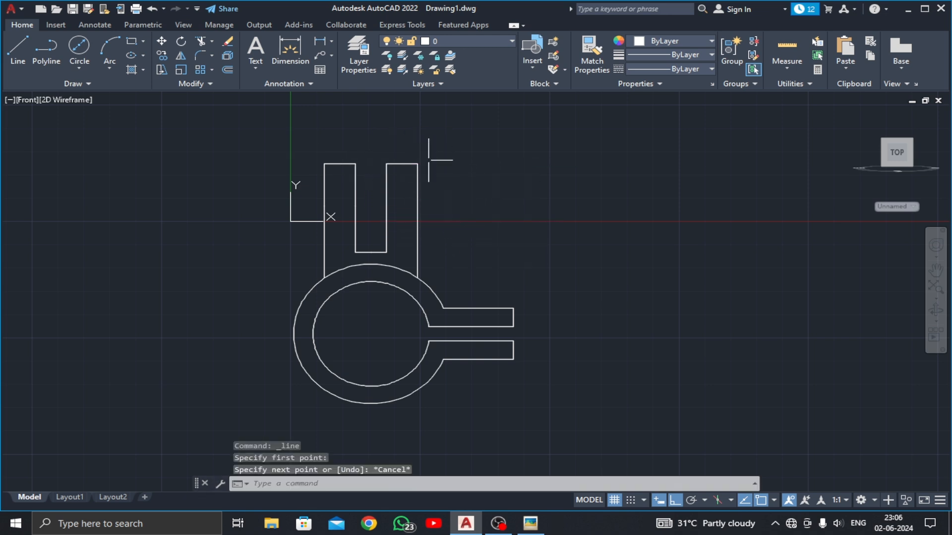
# Draw a line 15 down from the segment joint on the right lug's outer edge, continuing diagonally to the upper clamp ear's outer top corner
pyautogui.click(17, 50)
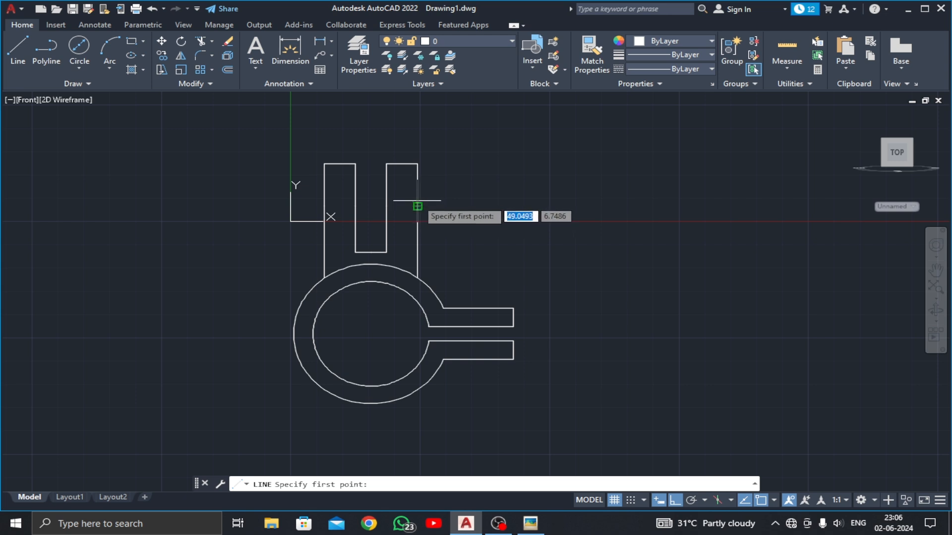
pyautogui.click(417, 205)
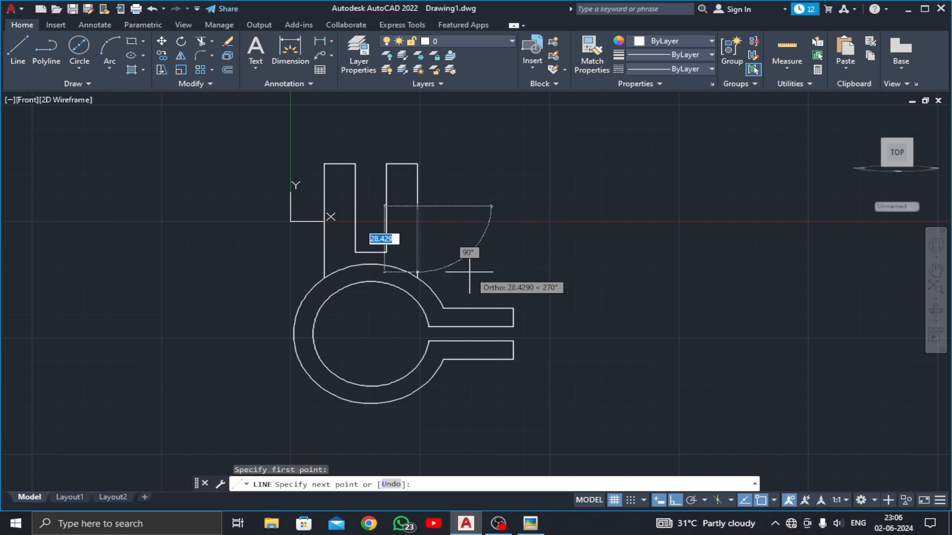
pyautogui.write('15')
pyautogui.press('Return')
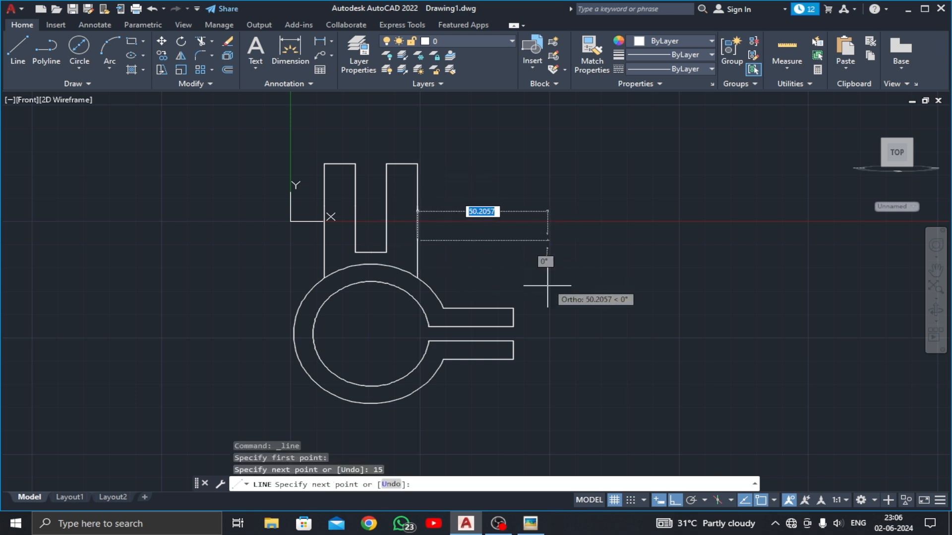
pyautogui.click(513, 309)
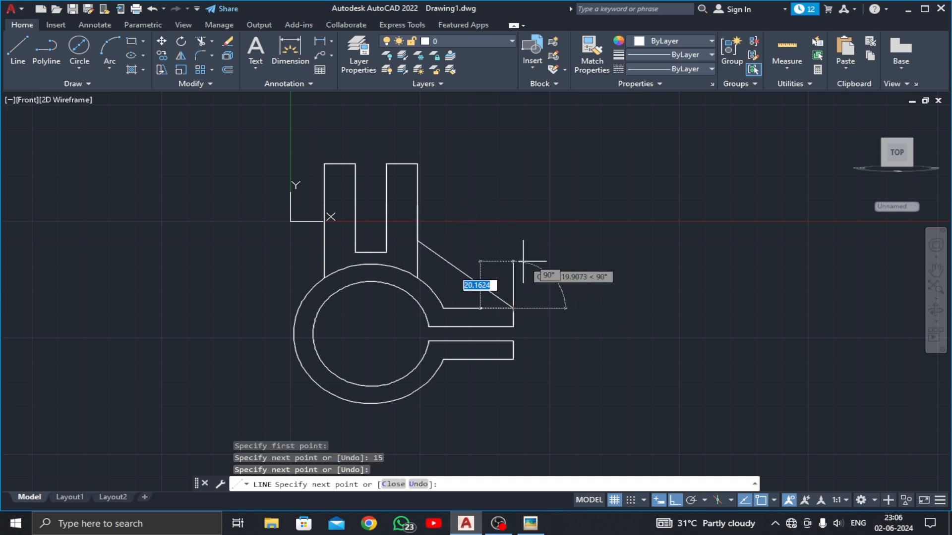
pyautogui.press('Escape')
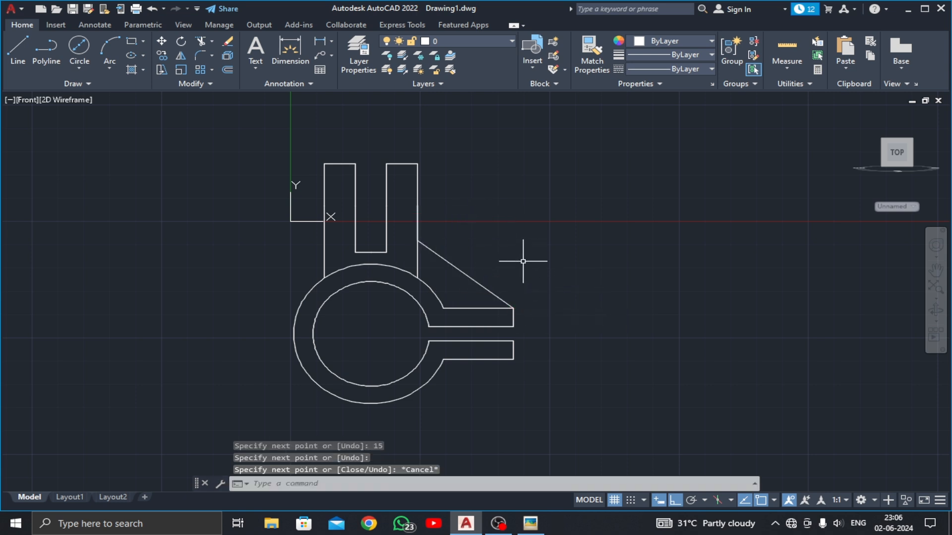
# Close the rib profile with a vertical line from its upper end to the outer circle and a horizontal line along the upper ear's top edge
pyautogui.press('Return')
pyautogui.click(418, 241)
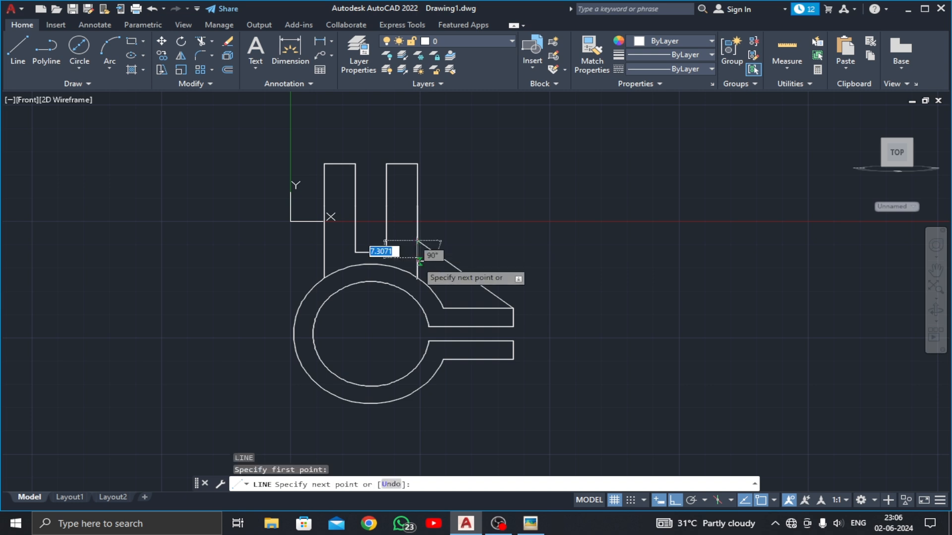
pyautogui.click(418, 279)
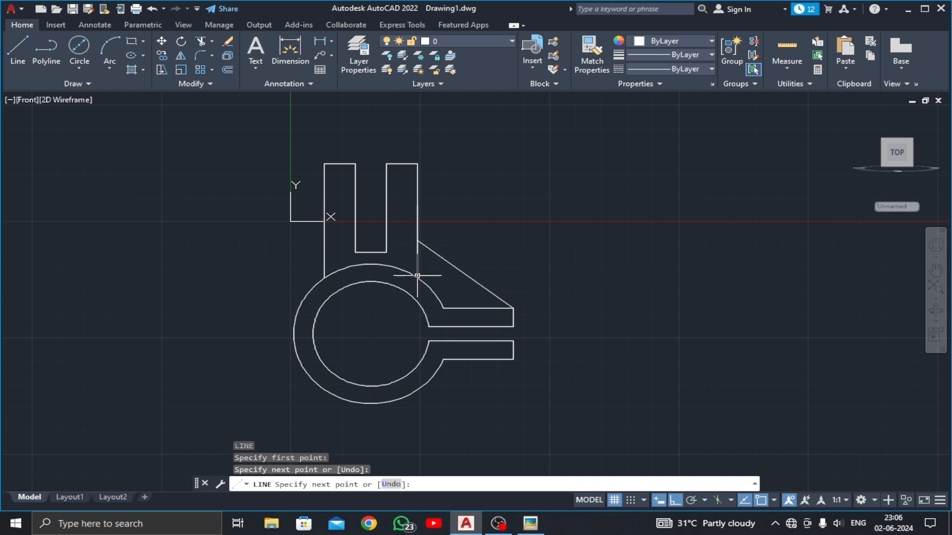
pyautogui.press('Return')
pyautogui.press('Return')
pyautogui.click(443, 308)
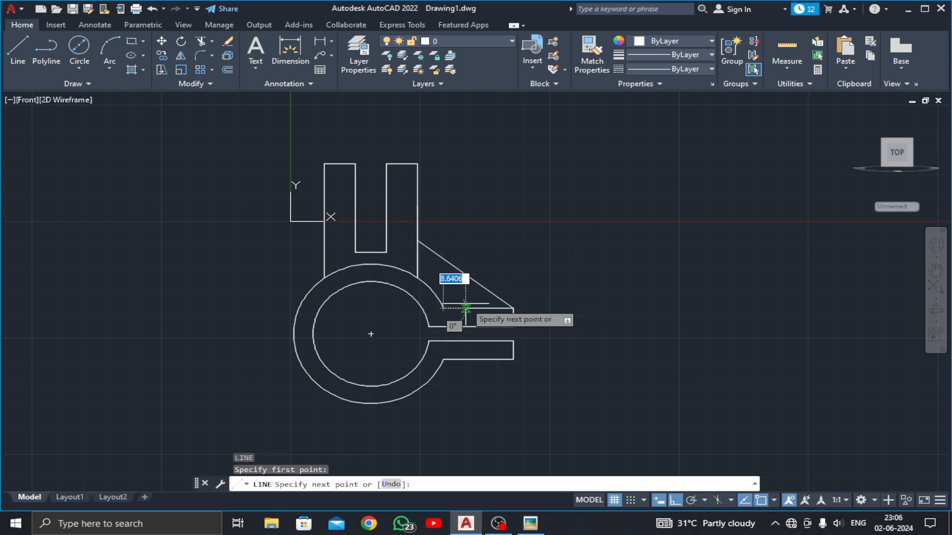
pyautogui.click(513, 308)
pyautogui.press('Escape')
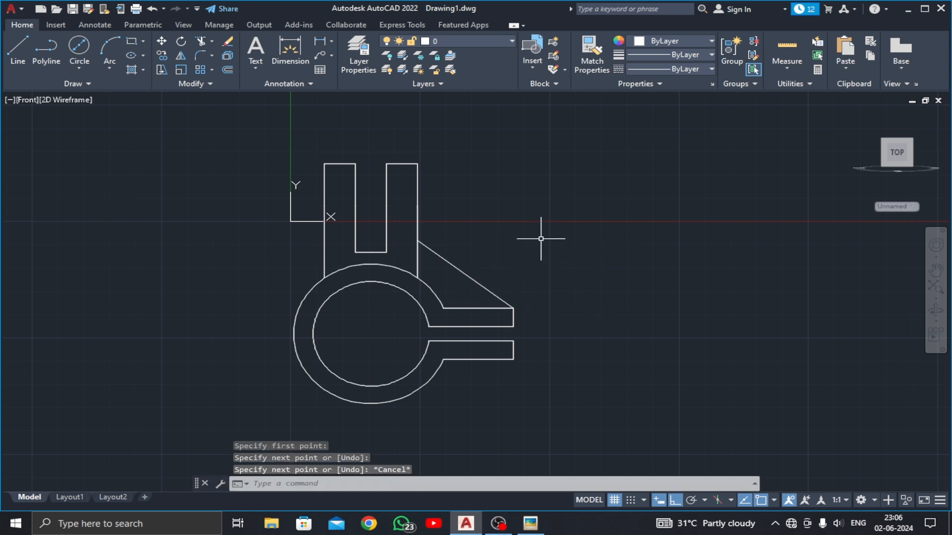
# Switch the drawing to the SE Isometric view and check the dimensions in the reference drawing
pyautogui.click(35, 104)
pyautogui.click(70, 218)
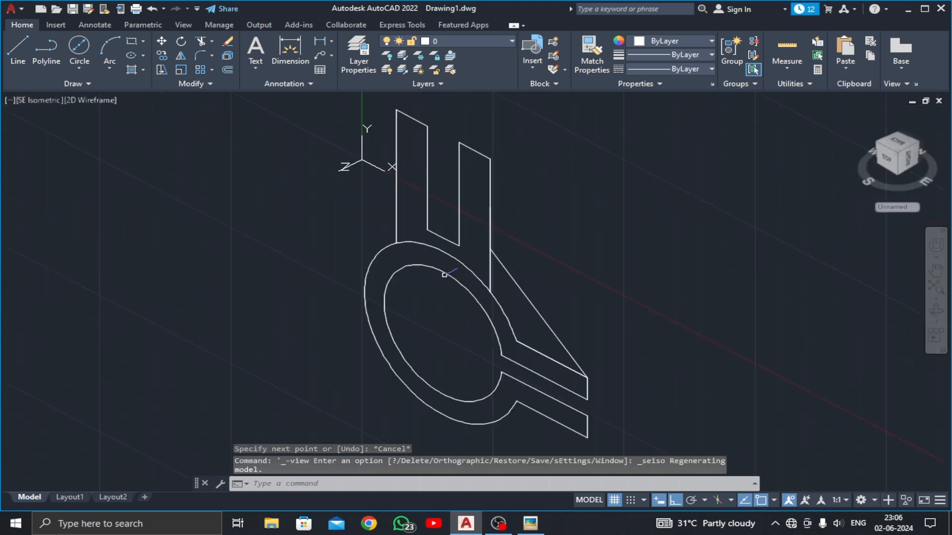
pyautogui.scroll(-3, 438, 273)
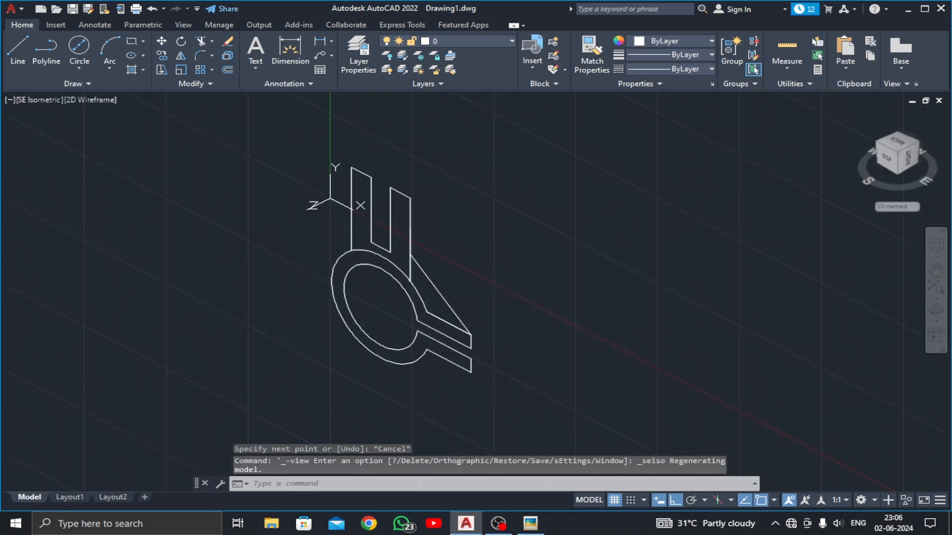
pyautogui.click(531, 524)
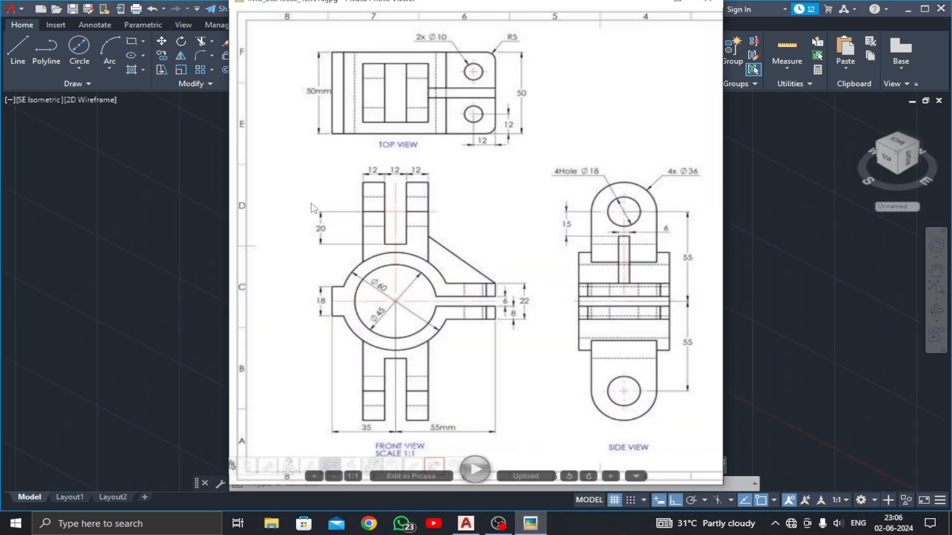
pyautogui.click(638, 5)
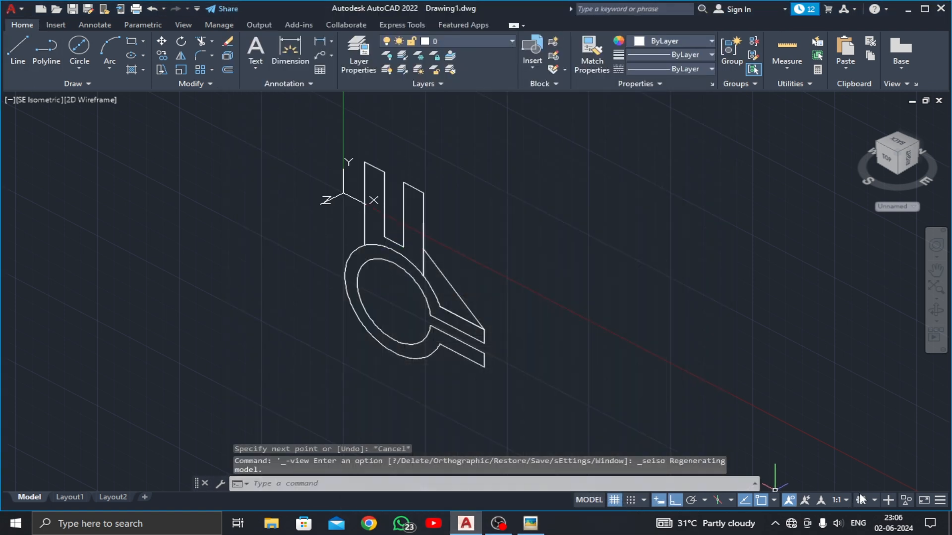
# Switch to the 3D Modeling workspace and presspull the clamp ring profile with its two ears by 50
pyautogui.click(876, 501)
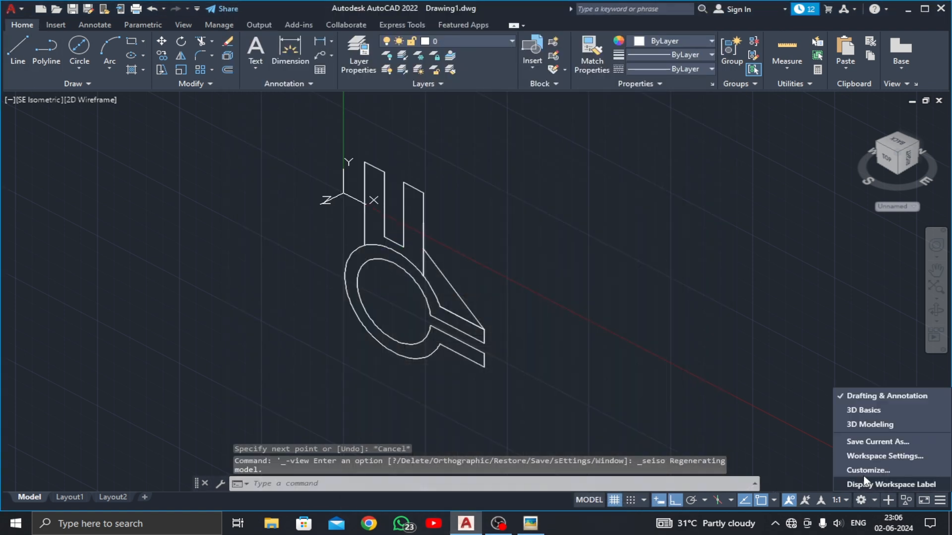
pyautogui.click(863, 420)
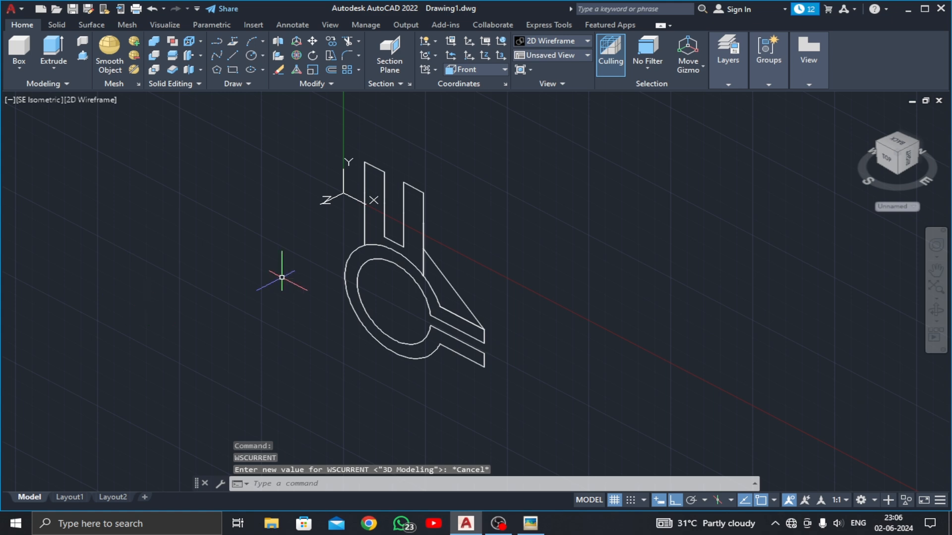
pyautogui.click(82, 55)
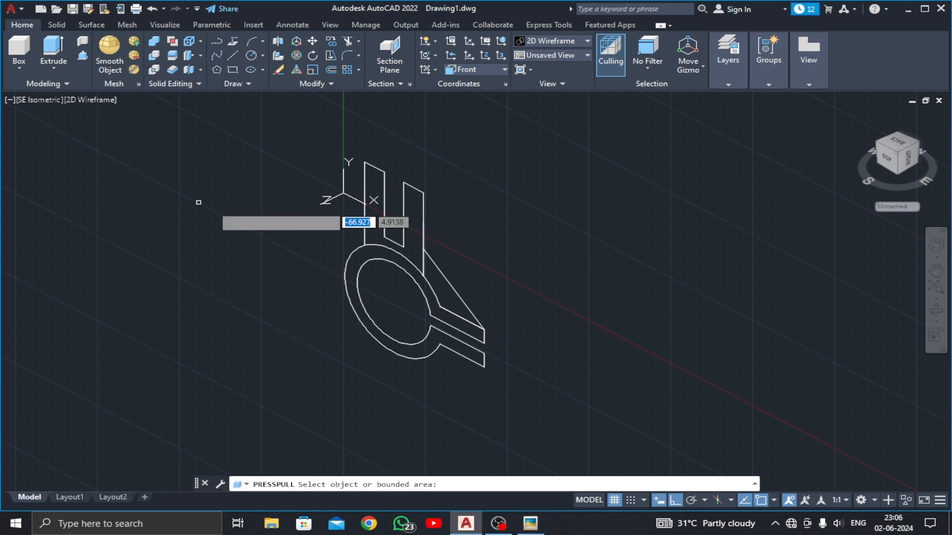
pyautogui.click(358, 256)
pyautogui.press('Return')
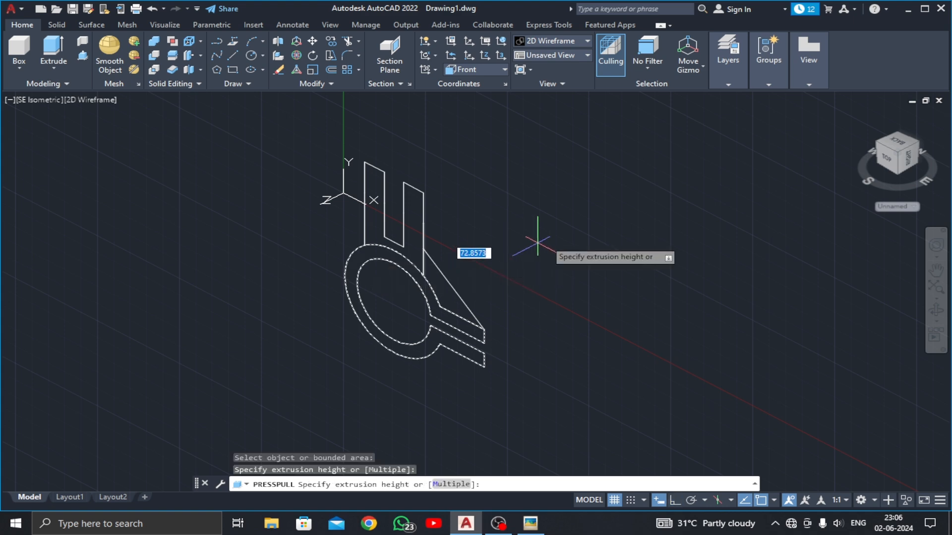
pyautogui.write('5')
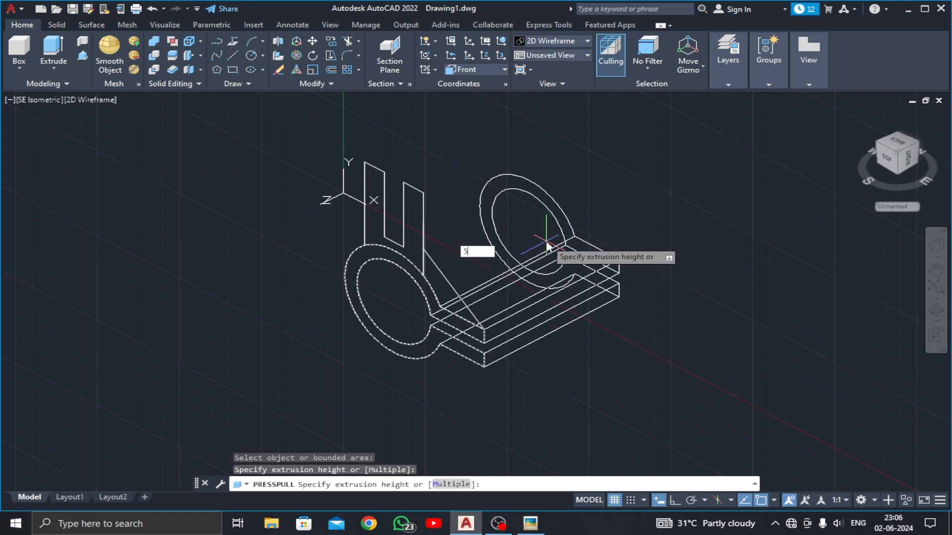
pyautogui.write('0')
pyautogui.press('Return')
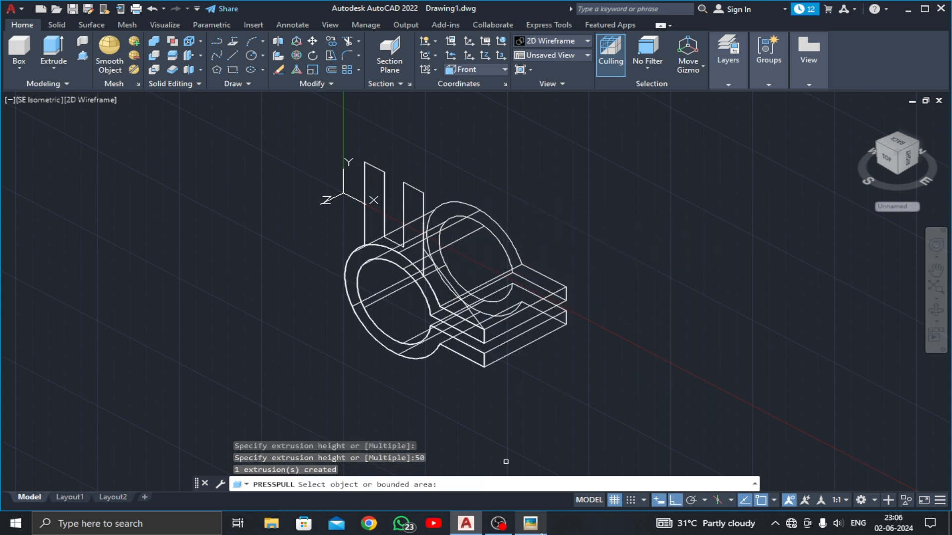
# Check the lug width in the reference drawing and presspull the slotted upper lug profile by 36
pyautogui.hotkey('alt', 'Tab')
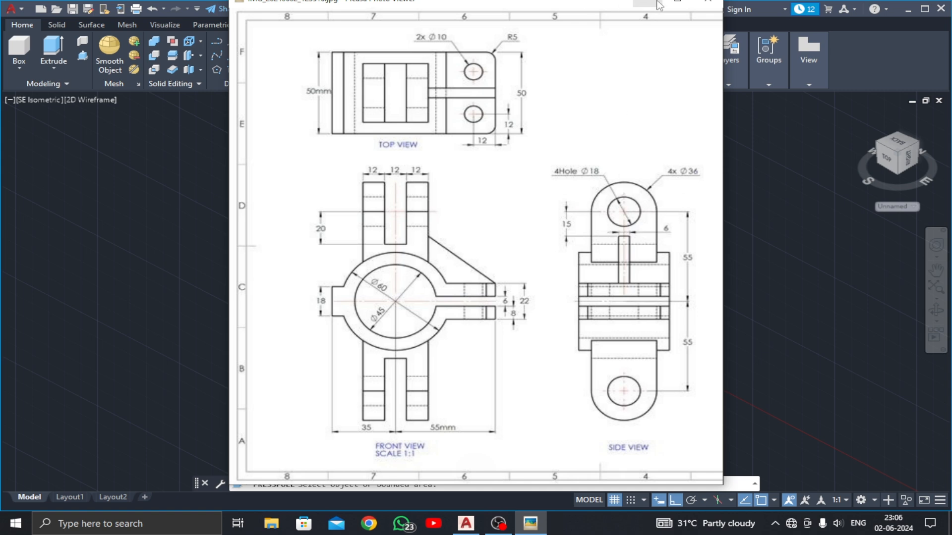
pyautogui.click(654, 5)
pyautogui.click(412, 209)
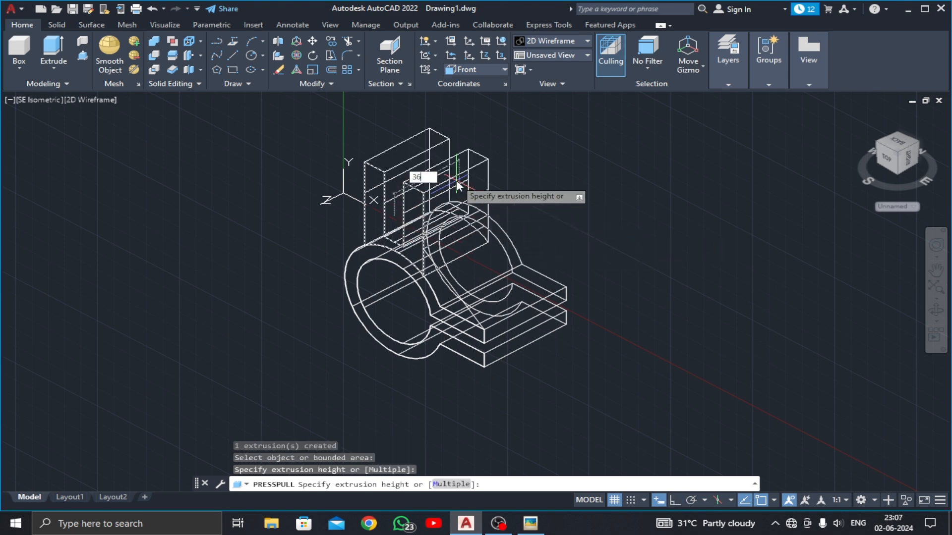
pyautogui.write('36')
pyautogui.press('Return')
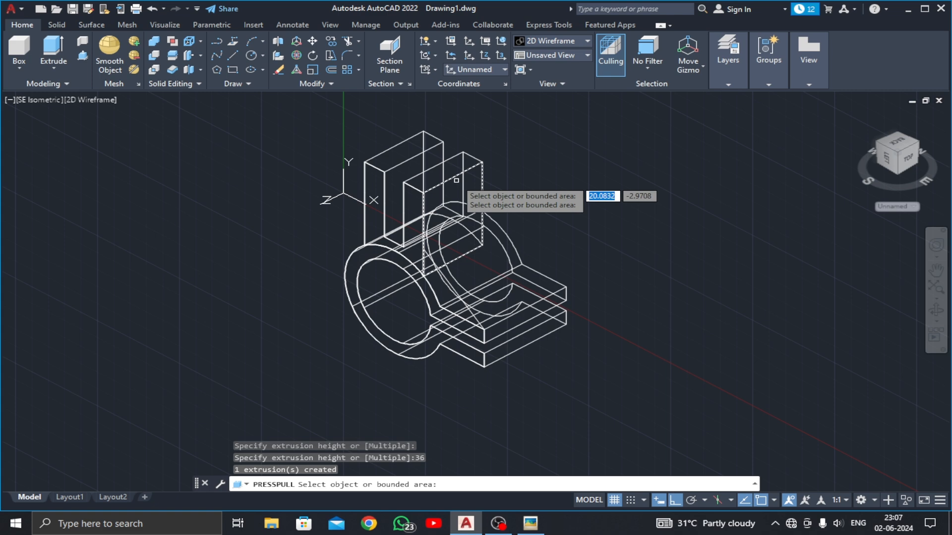
pyautogui.press('Return')
# Presspull the triangular rib profile between the lug and the upper clamp ear by 6
pyautogui.moveTo(384, 311); pyautogui.dragTo(365, 328, button='middle')
pyautogui.click(82, 55)
pyautogui.click(426, 303)
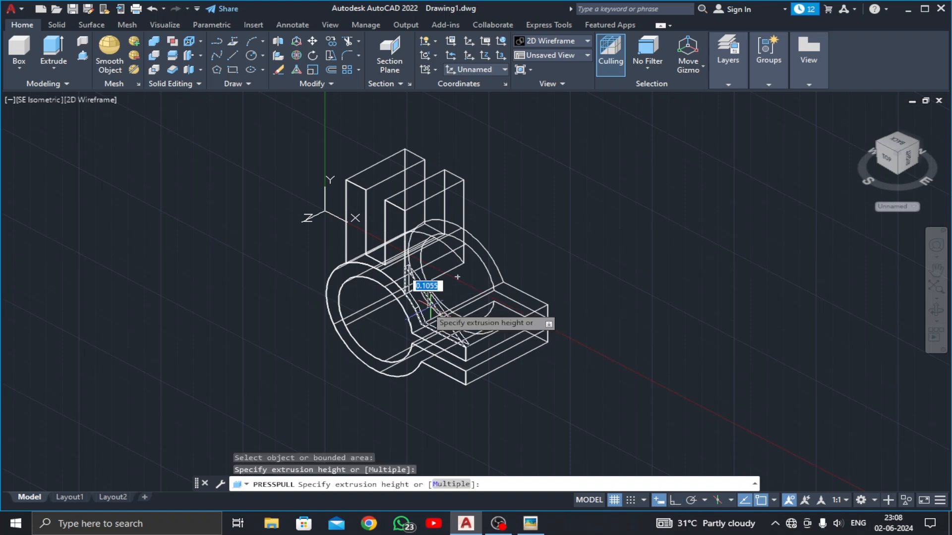
pyautogui.write('6')
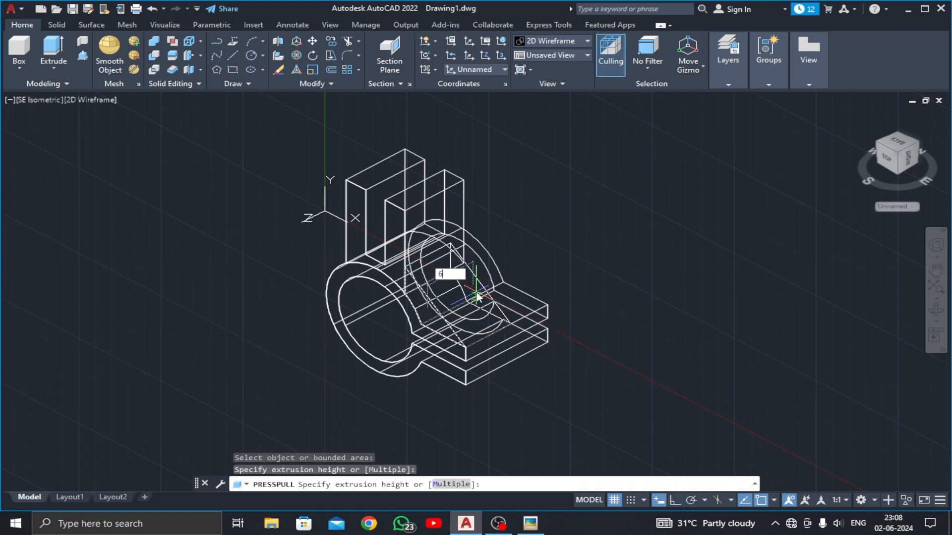
pyautogui.press('Return')
pyautogui.press('Escape')
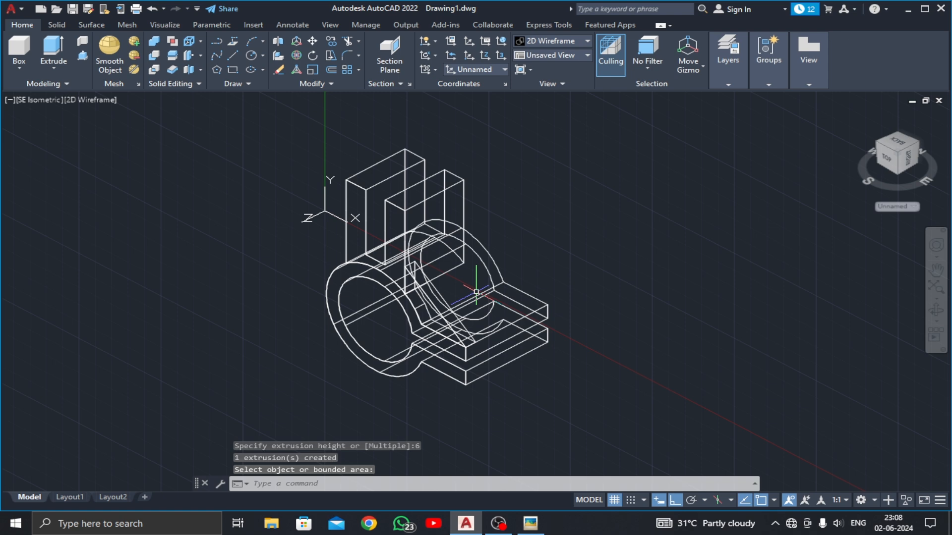
pyautogui.scroll(4, 476, 292)
pyautogui.scroll(-2, 483, 274)
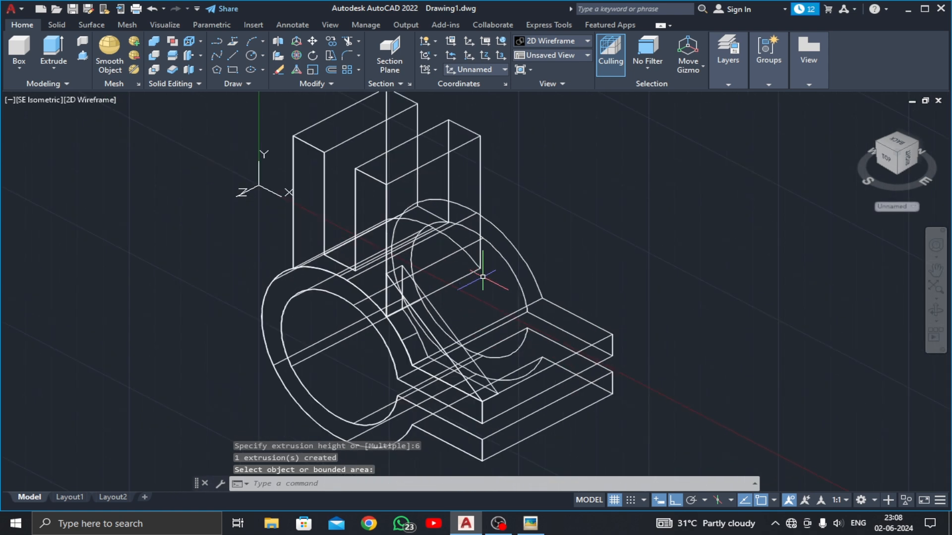
# Open the Windows Calculator and place the reference drawing beside it
pyautogui.click(106, 526)
pyautogui.write('cal')
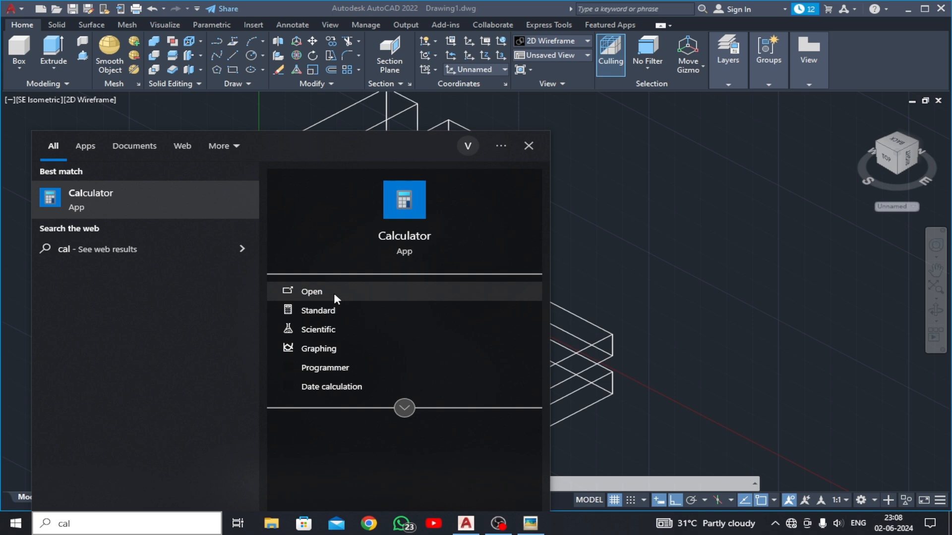
pyautogui.click(335, 293)
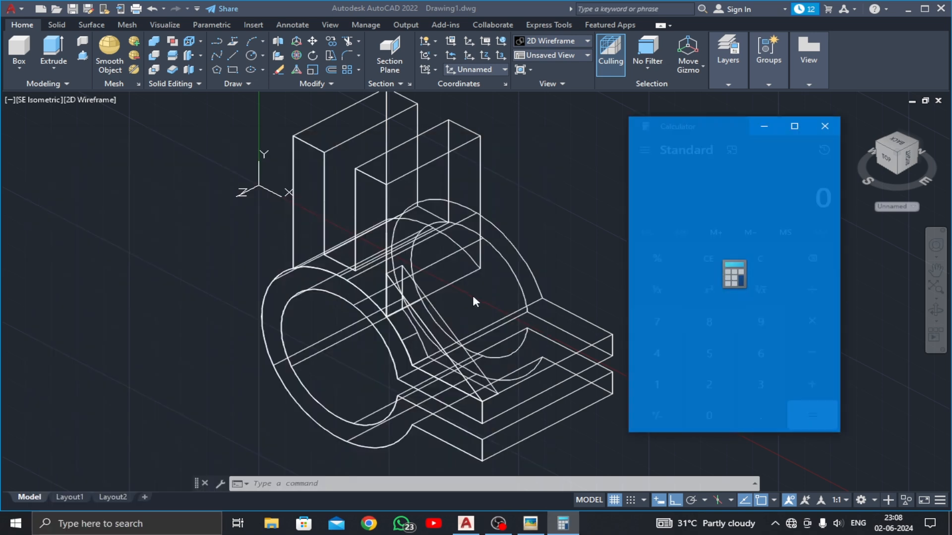
pyautogui.click(531, 524)
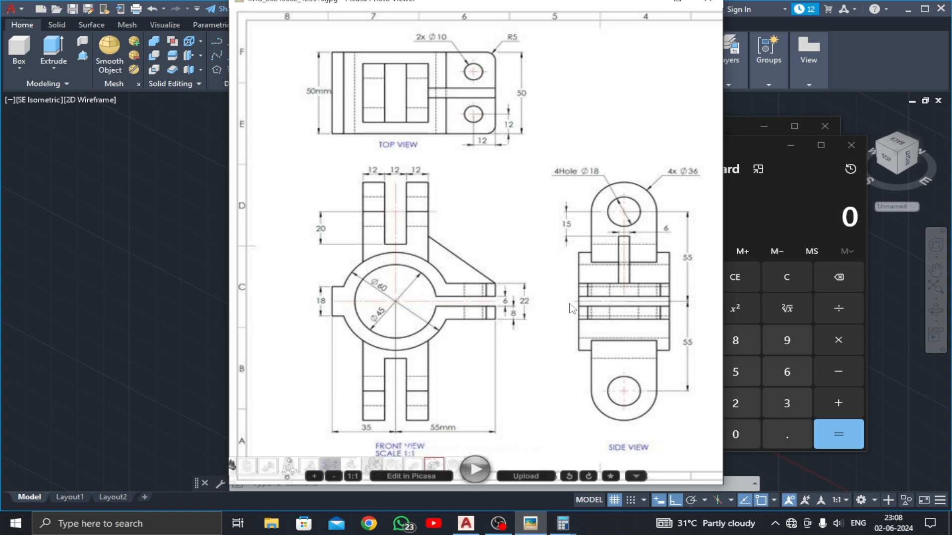
pyautogui.moveTo(602, 5); pyautogui.dragTo(432, 79)
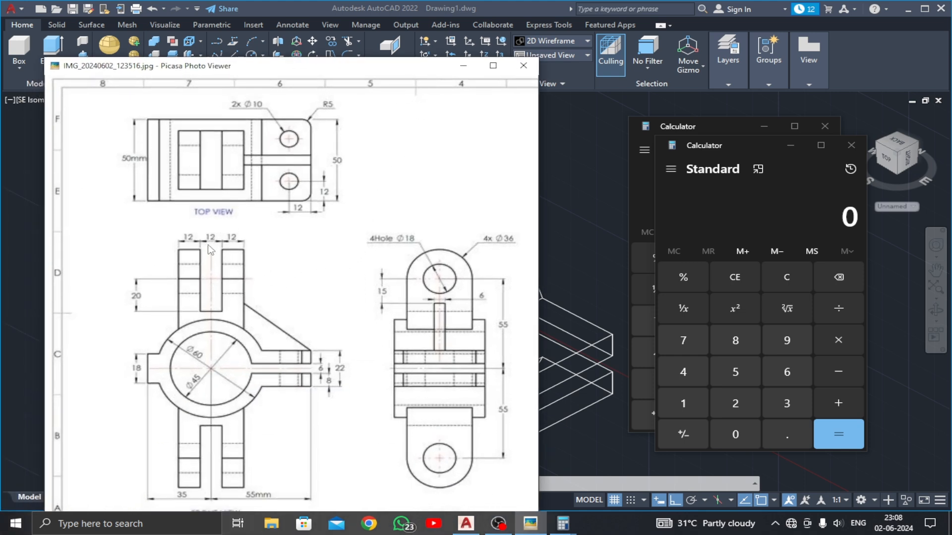
# Calculate the offset that centres the lugs on the clamp depth as (50 - 36) ÷ 2, then return to AutoCAD
pyautogui.click(736, 371)
pyautogui.click(736, 435)
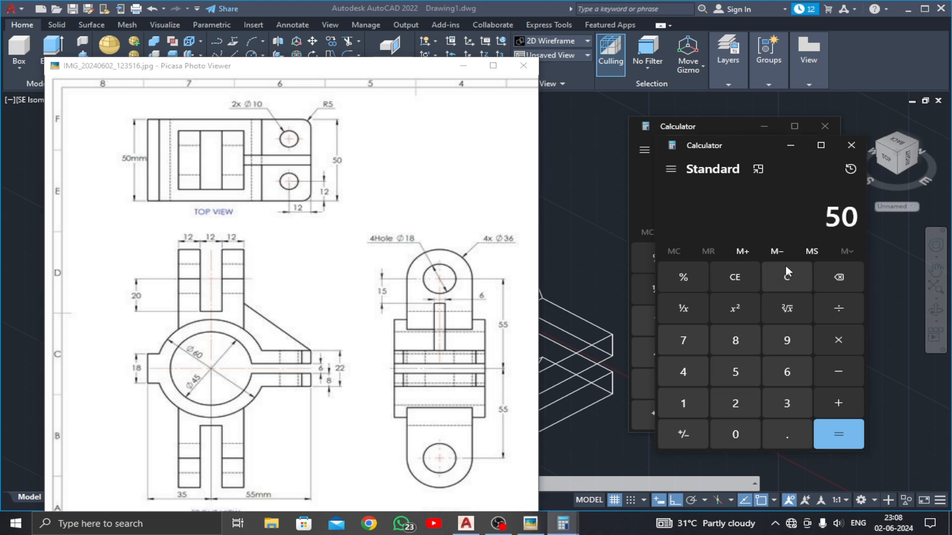
pyautogui.click(779, 397)
pyautogui.click(787, 372)
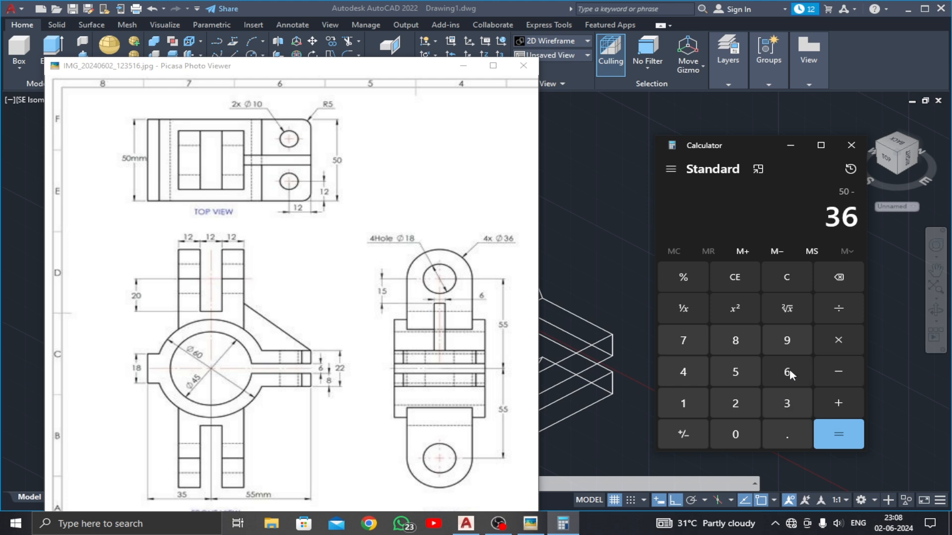
pyautogui.click(838, 428)
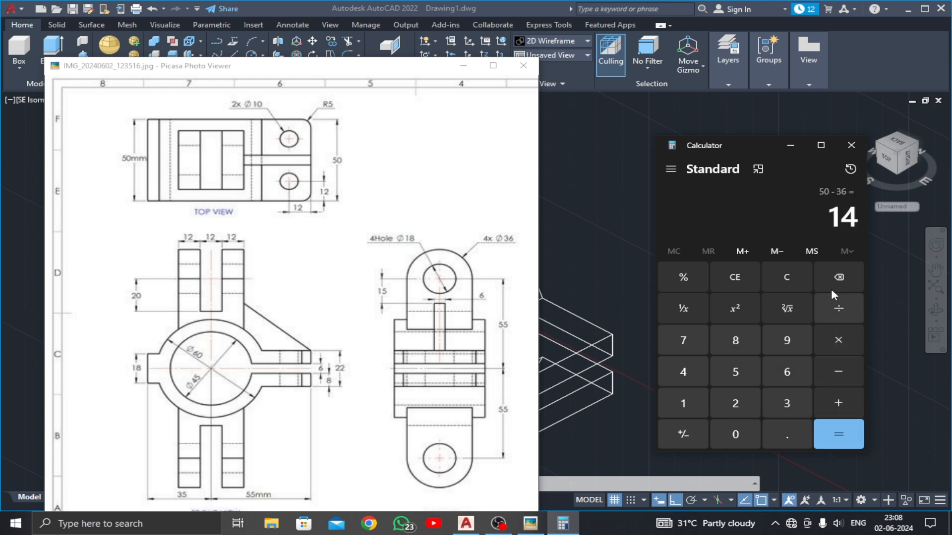
pyautogui.click(836, 310)
pyautogui.click(753, 404)
pyautogui.click(833, 431)
pyautogui.click(790, 145)
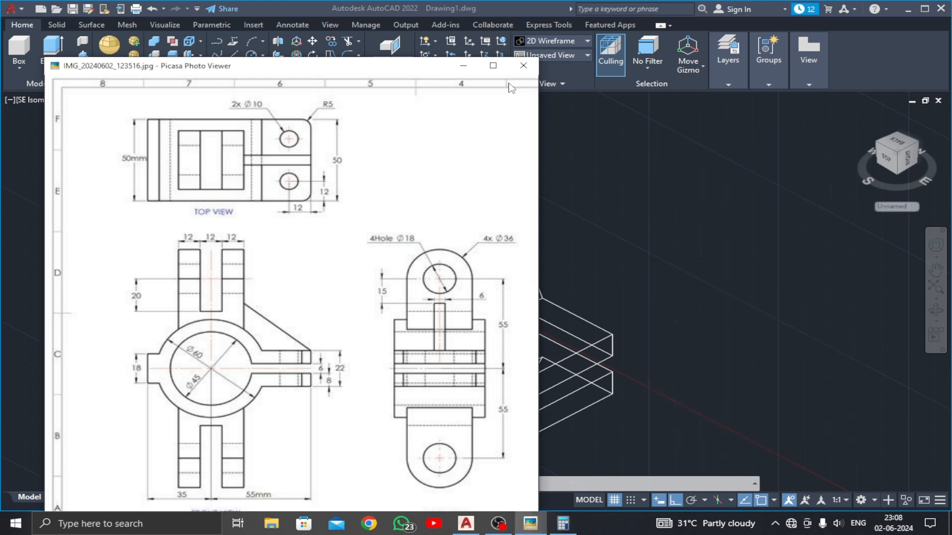
pyautogui.click(463, 66)
# Move the slotted lug solid 7 along the negative Z direction into the clamp's depth
pyautogui.moveTo(441, 284); pyautogui.dragTo(437, 301, button='middle')
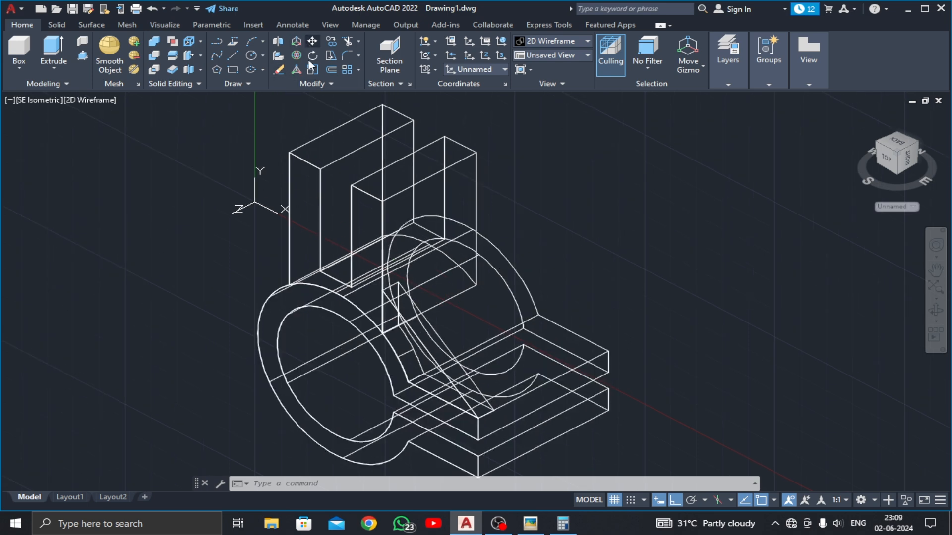
pyautogui.click(312, 42)
pyautogui.click(326, 164)
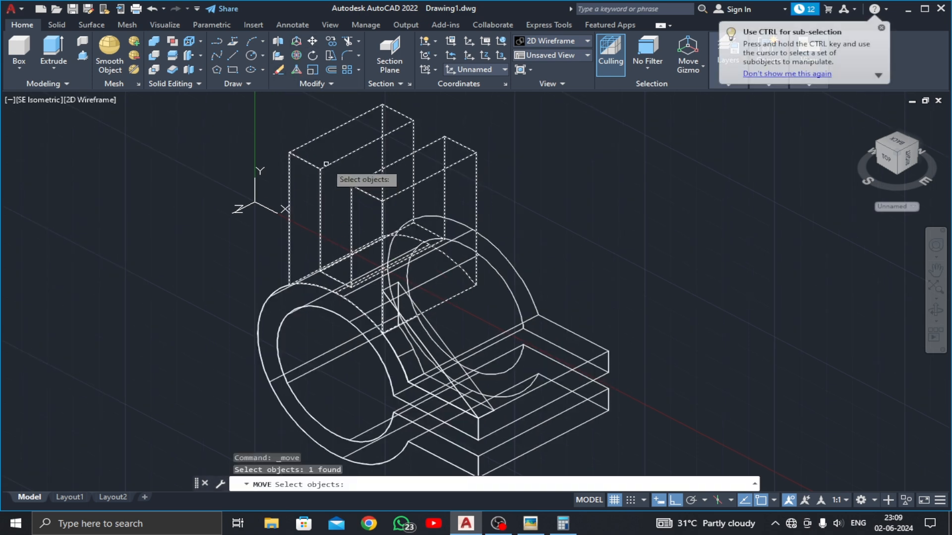
pyautogui.press('Return')
pyautogui.click(573, 259)
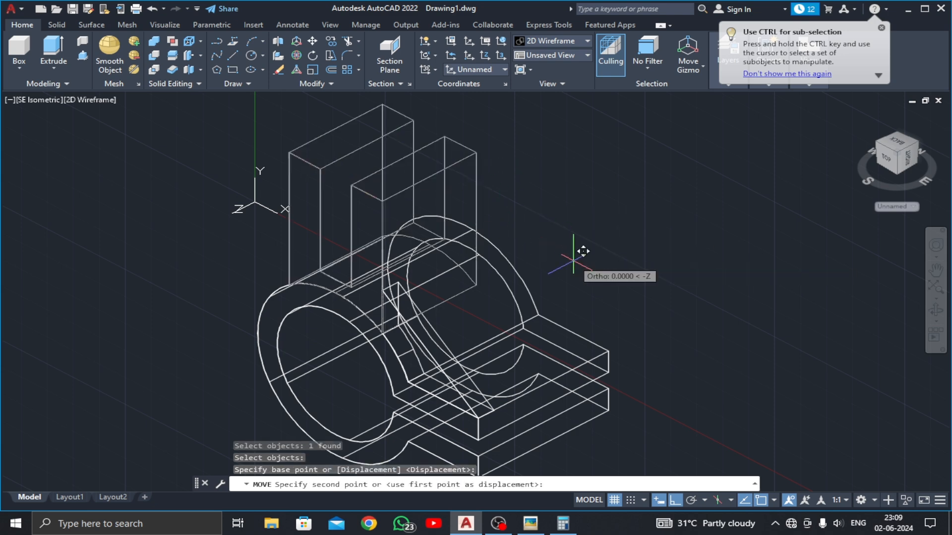
pyautogui.write('7')
pyautogui.press('Return')
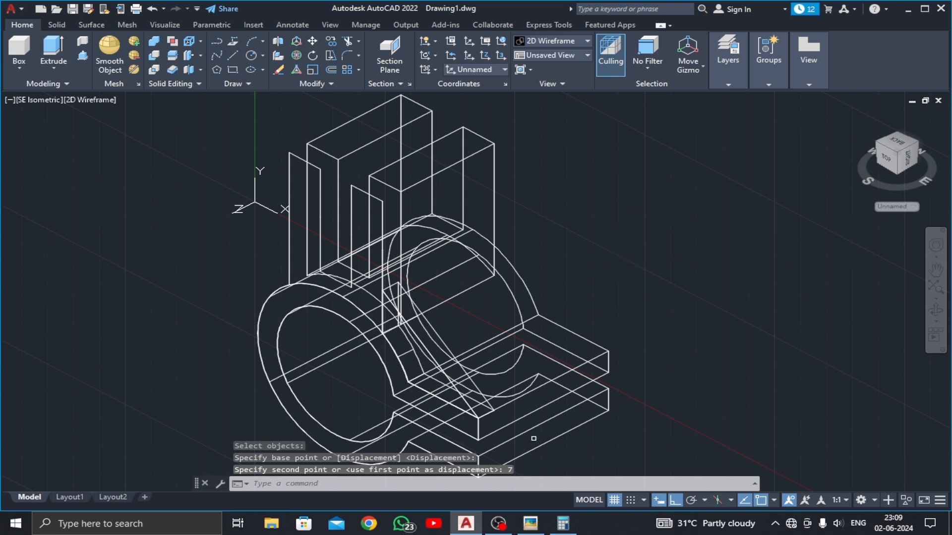
# Check the rib thickness in the reference drawing and calculate its centring offset as (50 - 6) ÷ 2
pyautogui.click(533, 526)
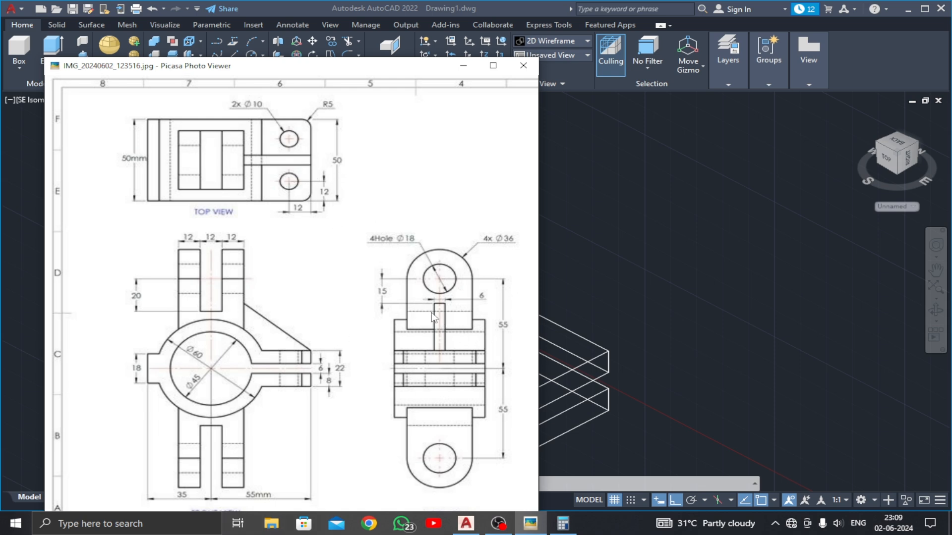
pyautogui.click(562, 524)
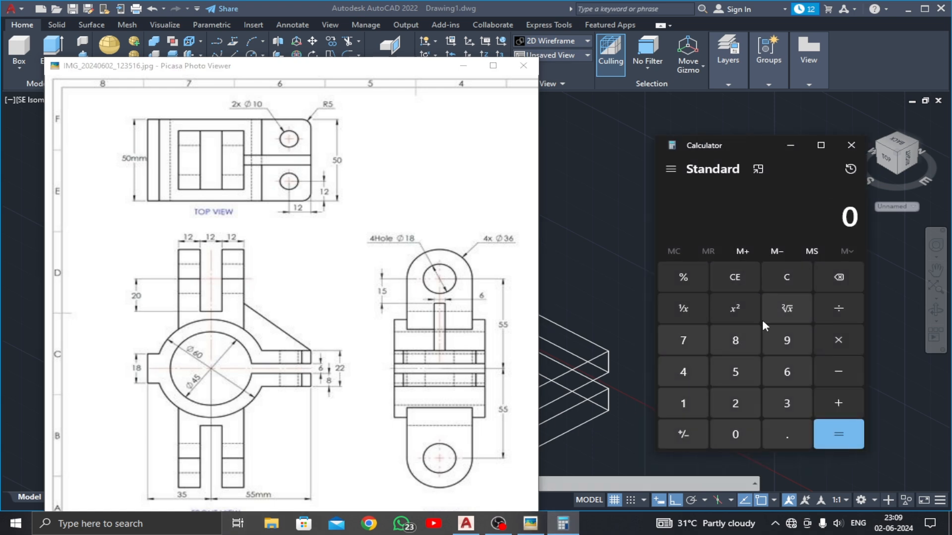
pyautogui.click(739, 434)
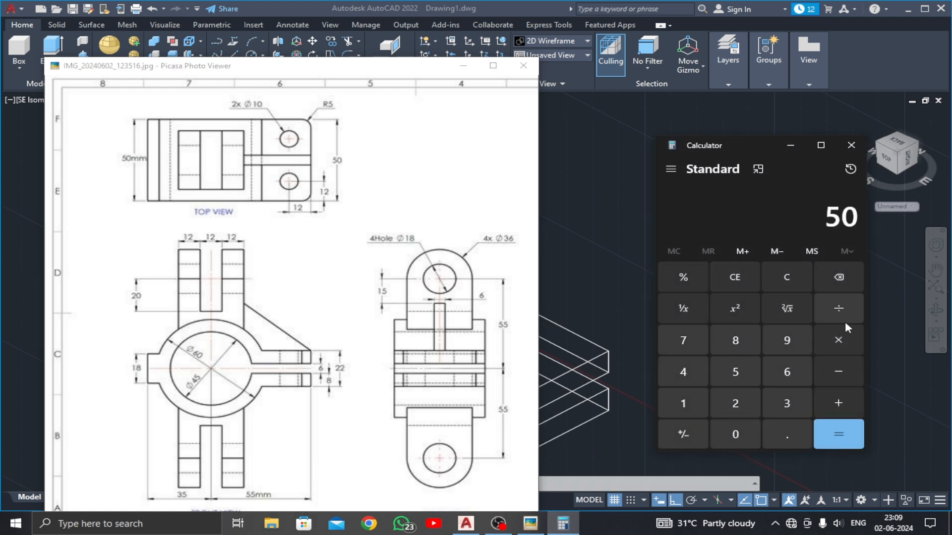
pyautogui.click(838, 372)
pyautogui.click(787, 372)
pyautogui.click(838, 435)
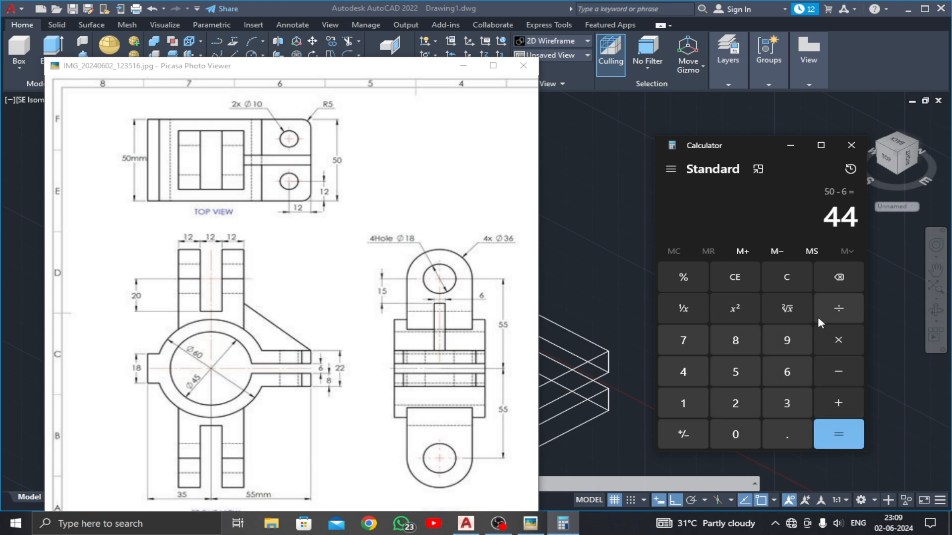
pyautogui.click(836, 310)
pyautogui.click(744, 402)
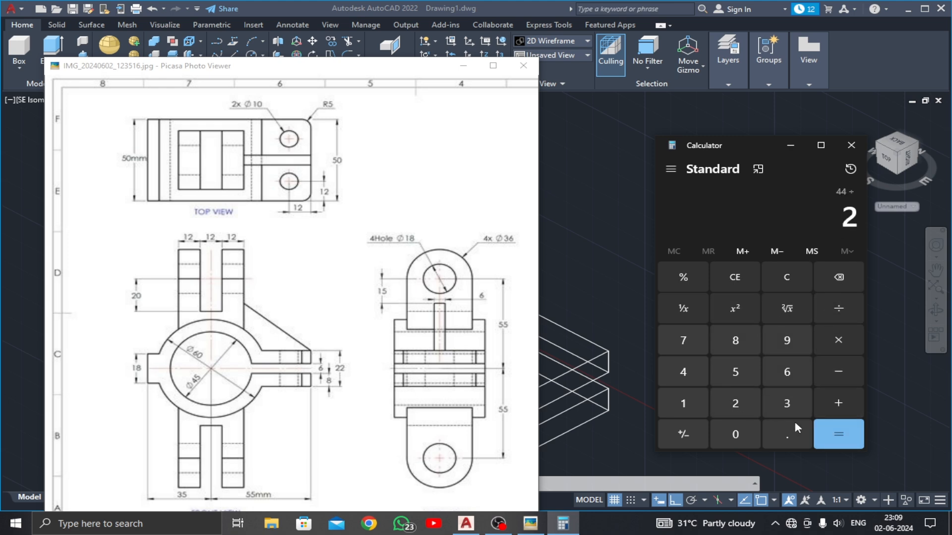
pyautogui.click(826, 429)
pyautogui.click(791, 146)
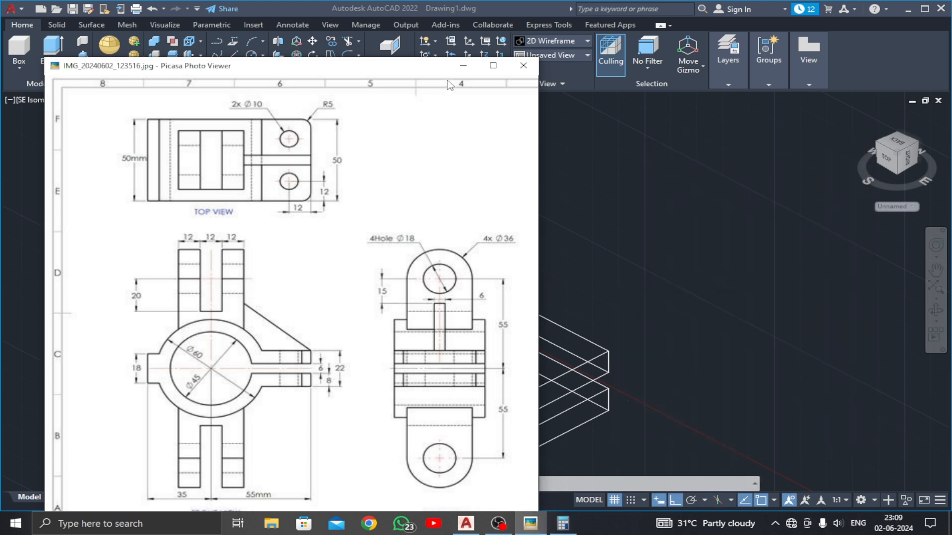
pyautogui.click(464, 66)
# Move the rib solid 22 along the negative Z direction to the middle of the clamp's depth
pyautogui.click(434, 320)
pyautogui.click(312, 41)
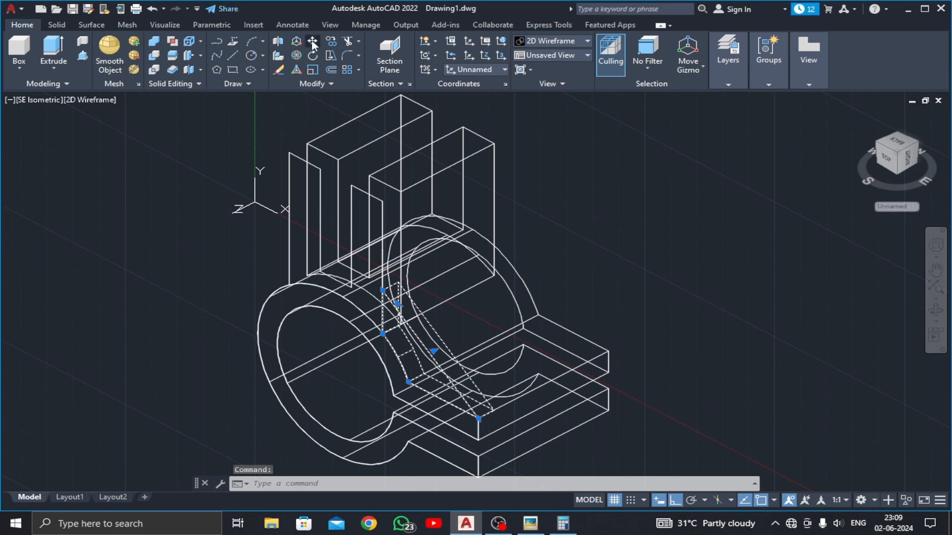
pyautogui.click(660, 314)
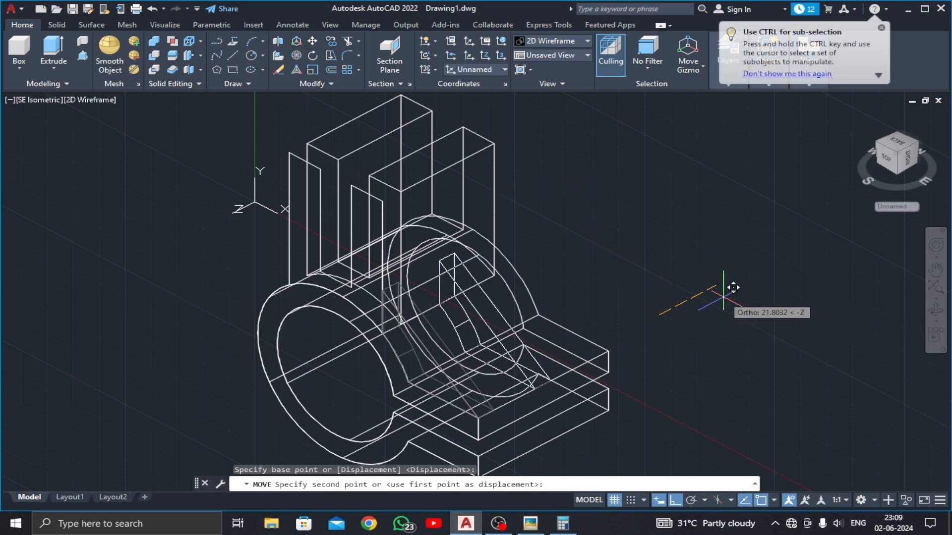
pyautogui.write('22')
pyautogui.press('Return')
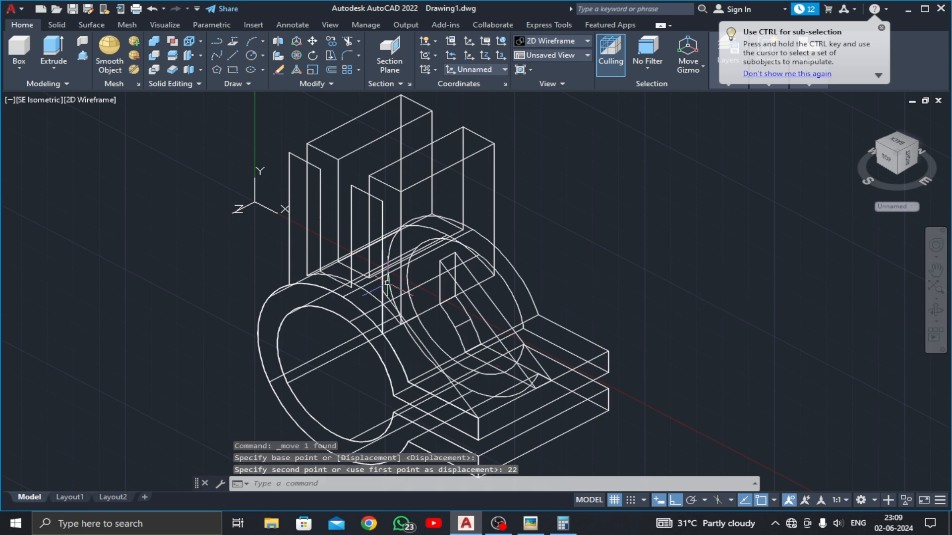
# Display the model in the Realistic visual style
pyautogui.moveTo(387, 281); pyautogui.dragTo(440, 262, button='middle')
pyautogui.click(77, 104)
pyautogui.click(98, 169)
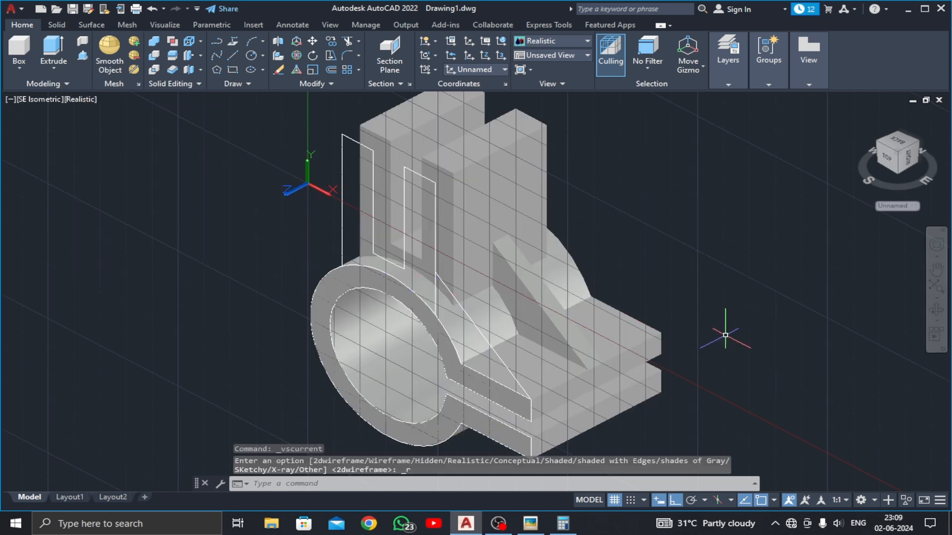
# Orbit the shaded model to inspect the assembled solids and restore the SE Isometric view
pyautogui.click(936, 311)
pyautogui.moveTo(740, 361); pyautogui.dragTo(762, 329)
pyautogui.press('Escape')
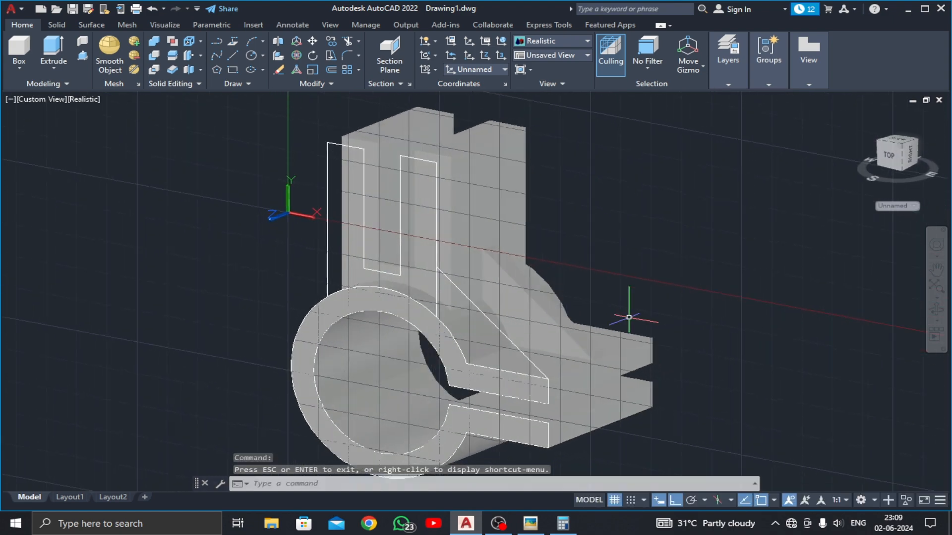
pyautogui.click(32, 98)
pyautogui.click(72, 220)
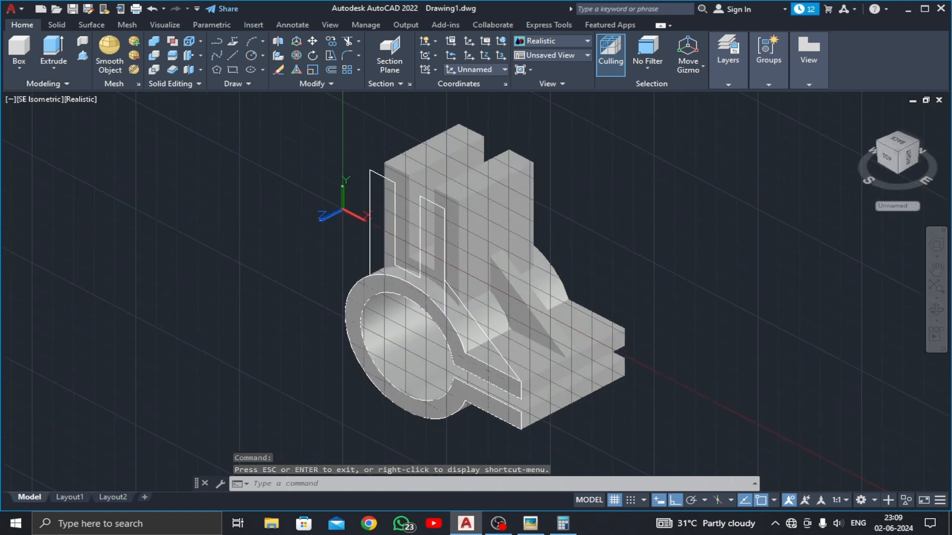
pyautogui.click(485, 329)
pyautogui.scroll(3, 430, 251)
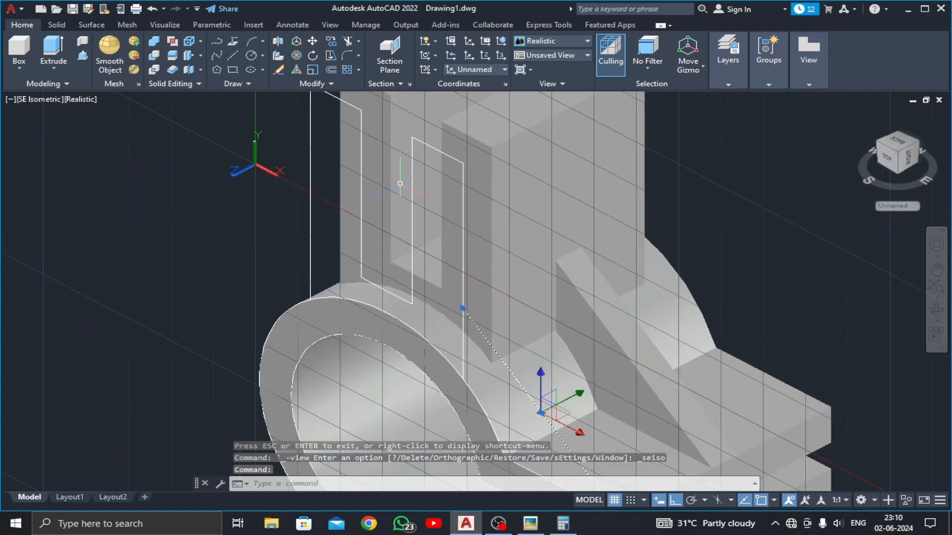
pyautogui.click(408, 189)
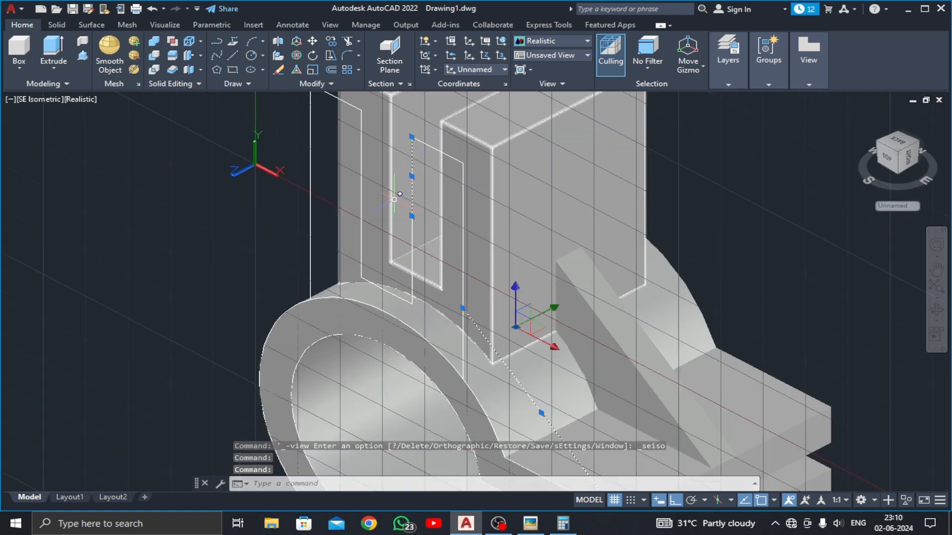
pyautogui.press('Escape')
pyautogui.scroll(-2, 373, 260)
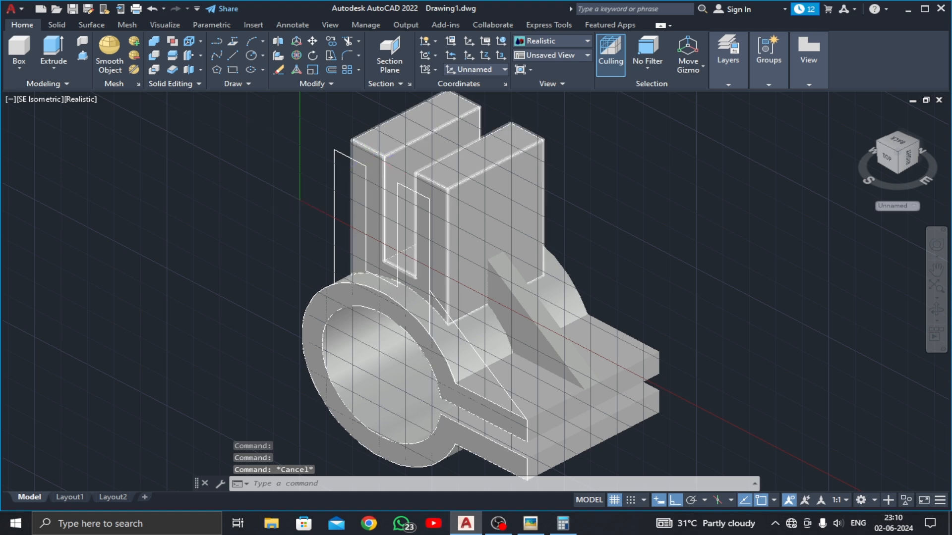
pyautogui.scroll(3, 367, 159)
pyautogui.click(320, 133)
pyautogui.click(265, 194)
pyautogui.scroll(2, 326, 239)
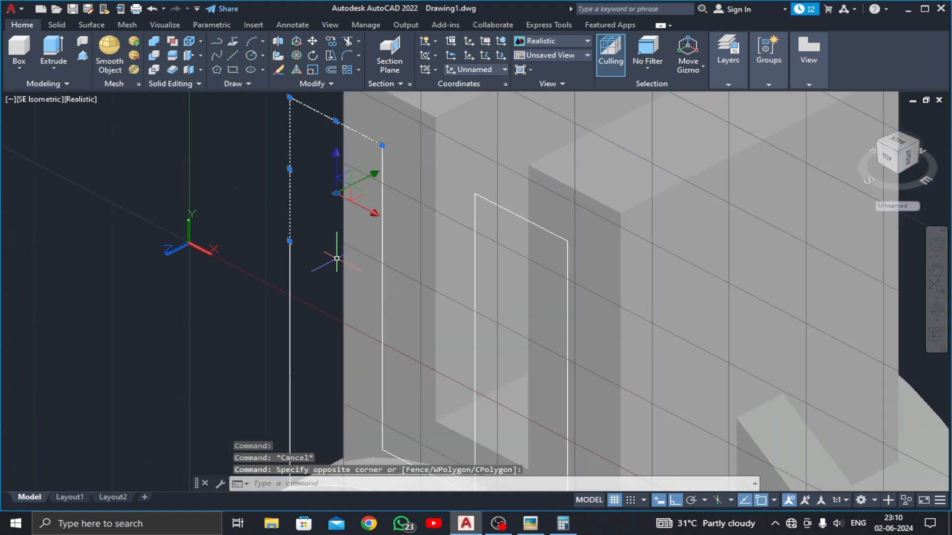
pyautogui.click(382, 274)
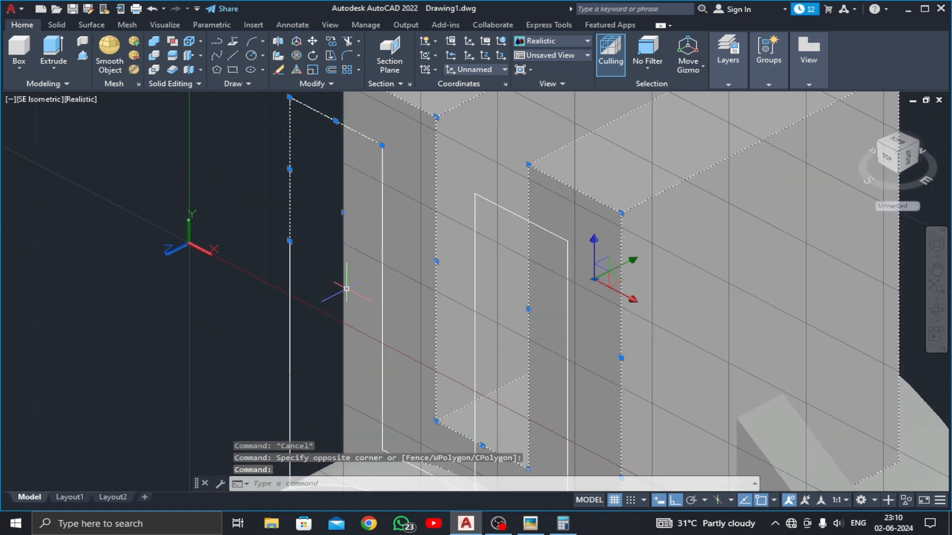
pyautogui.scroll(-5, 347, 289)
pyautogui.press('Escape')
pyautogui.moveTo(340, 310); pyautogui.dragTo(352, 245, button='middle')
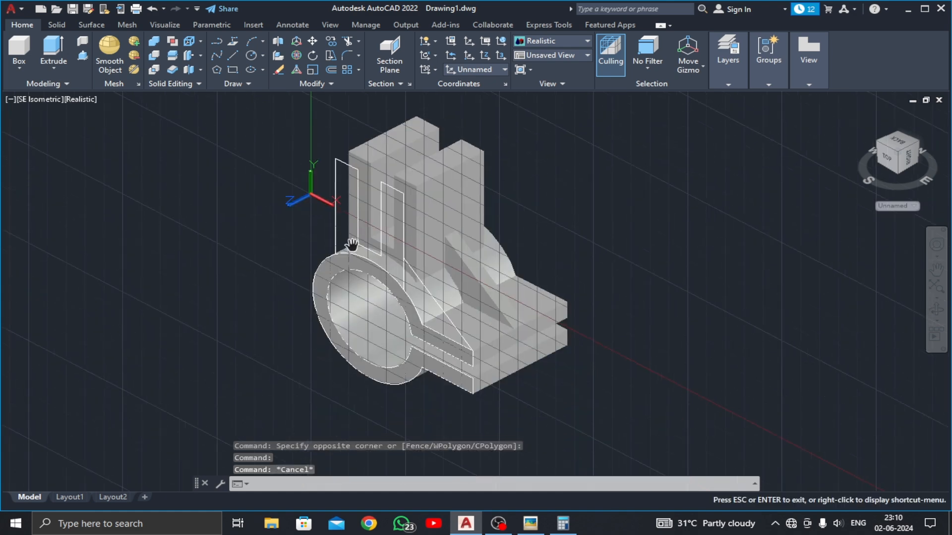
# Move the clamp, rib and slotted lug solids together along negative Z, clear of the 2D profile lines
pyautogui.click(312, 42)
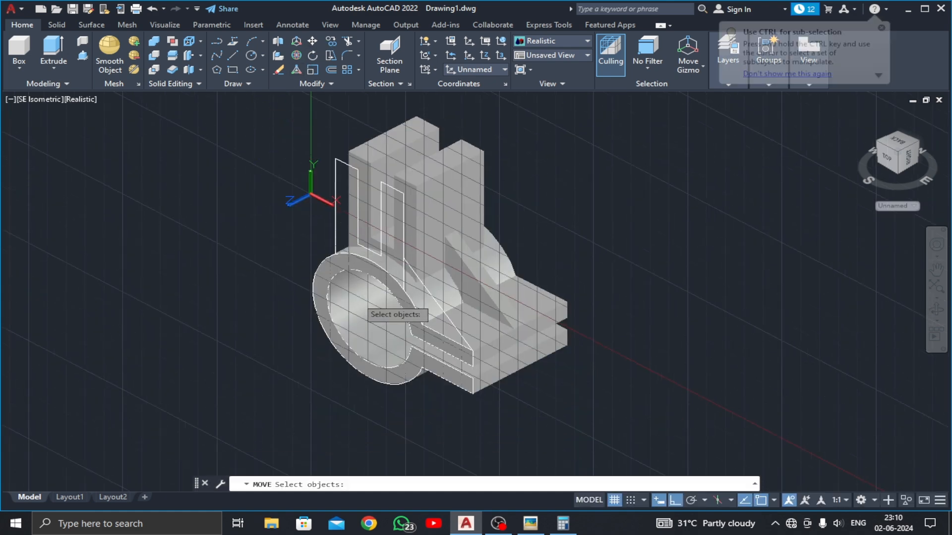
pyautogui.click(357, 299)
pyautogui.click(462, 278)
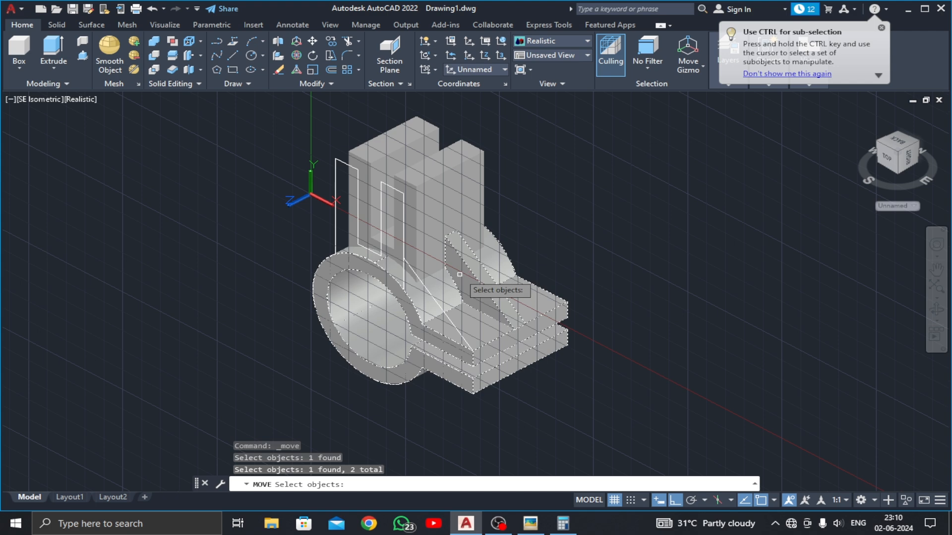
pyautogui.click(435, 228)
pyautogui.scroll(-3, 565, 323)
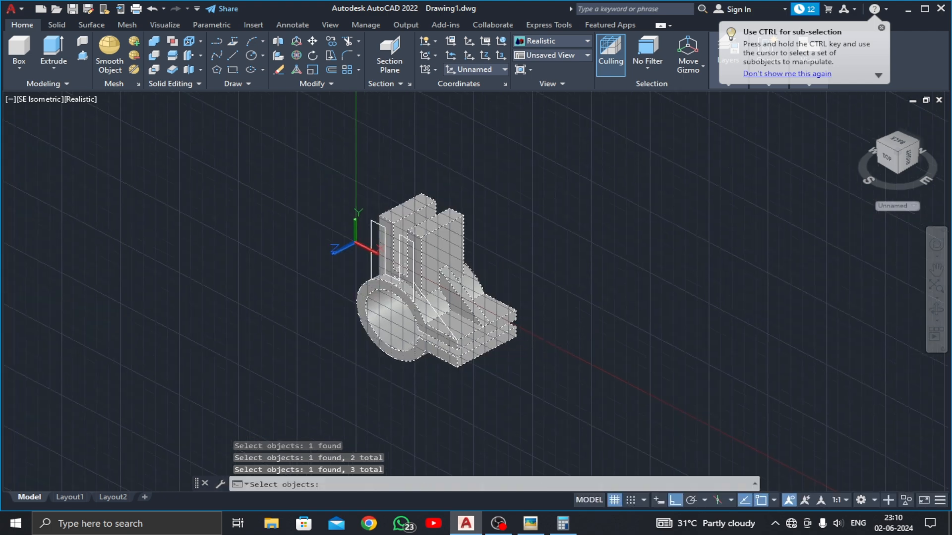
pyautogui.press('Return')
pyautogui.click(548, 404)
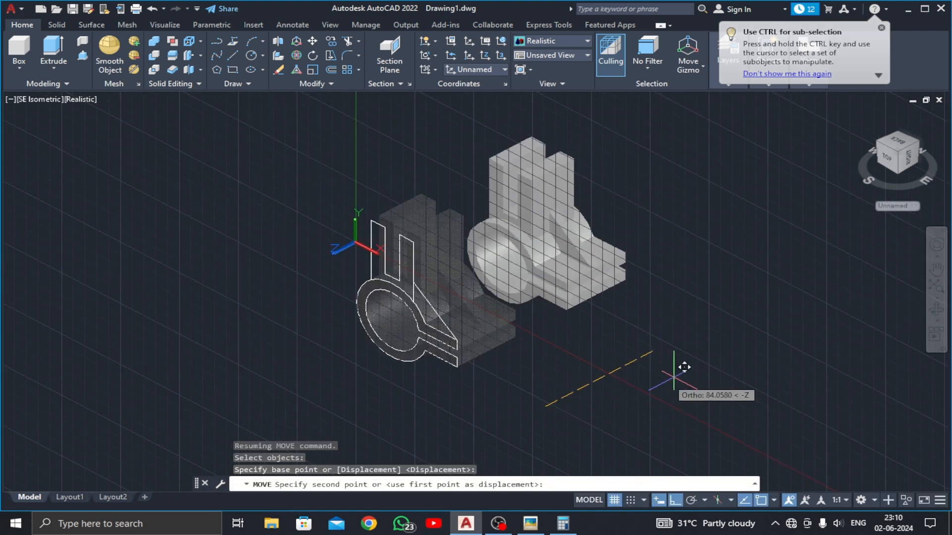
pyautogui.click(729, 338)
# Delete all the leftover 2D profile lines, including the two short flange end lines
pyautogui.click(458, 197)
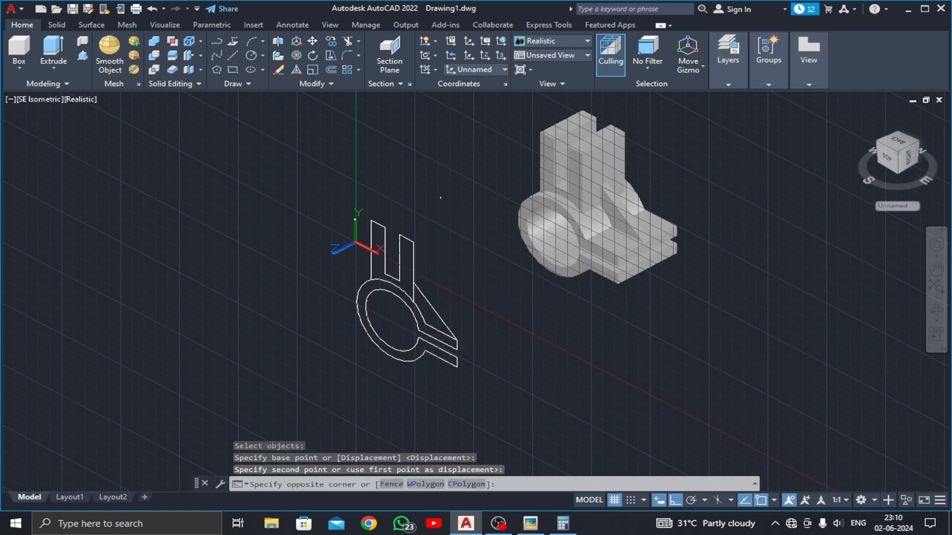
pyautogui.click(302, 367)
pyautogui.press('Delete')
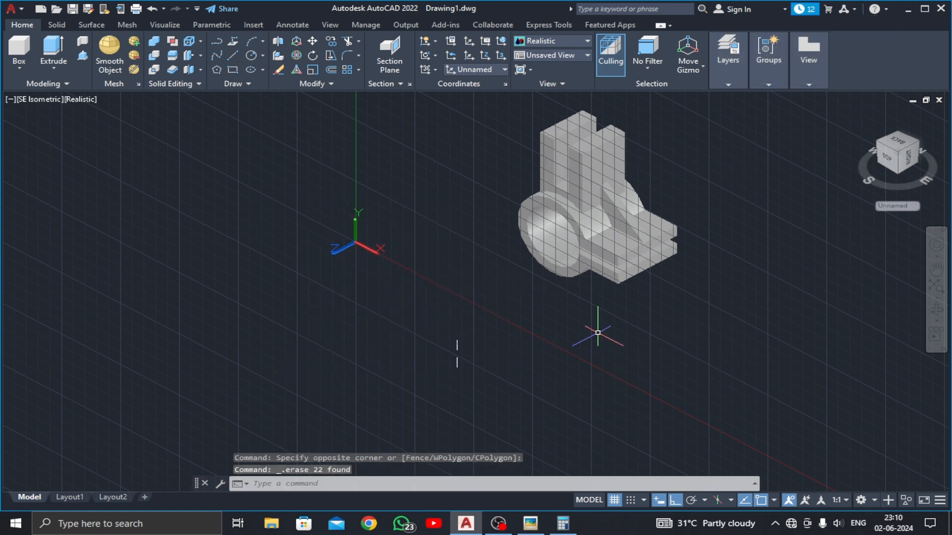
pyautogui.click(525, 326)
pyautogui.click(399, 361)
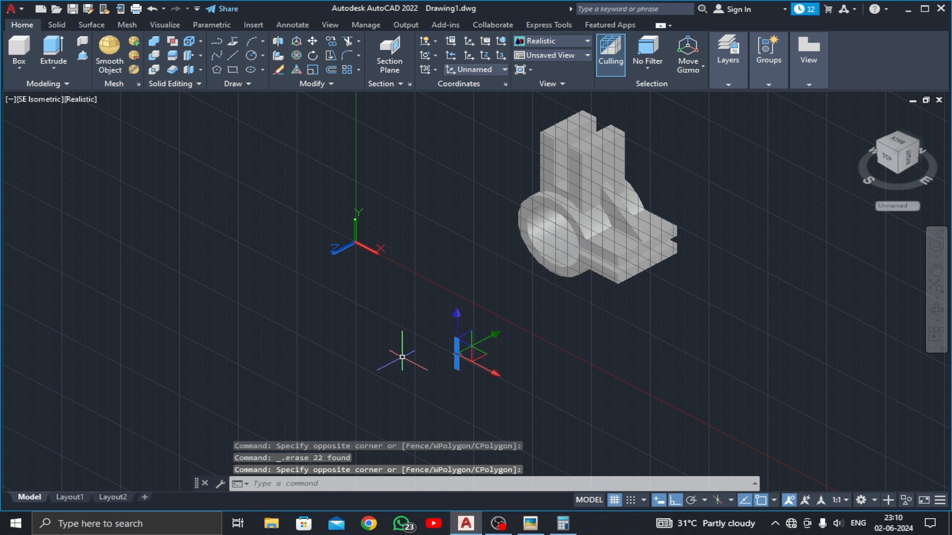
pyautogui.press('Delete')
pyautogui.moveTo(478, 319)
pyautogui.mouseDown(button='middle')
pyautogui.moveTo(485, 345)
pyautogui.moveTo(400, 374)
pyautogui.mouseUp(button='middle')
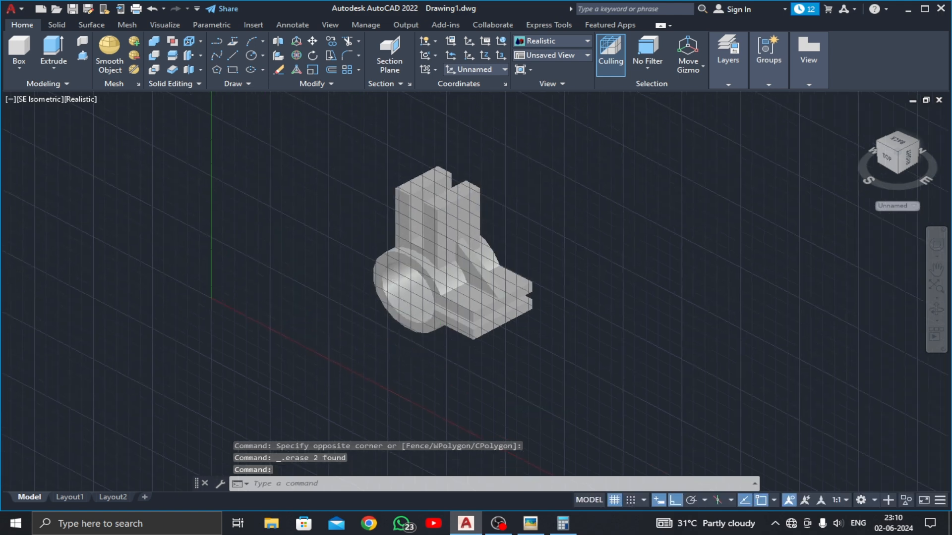
# Turn off the grid display and show the model in the 2D Wireframe visual style
pyautogui.scroll(3, 427, 376)
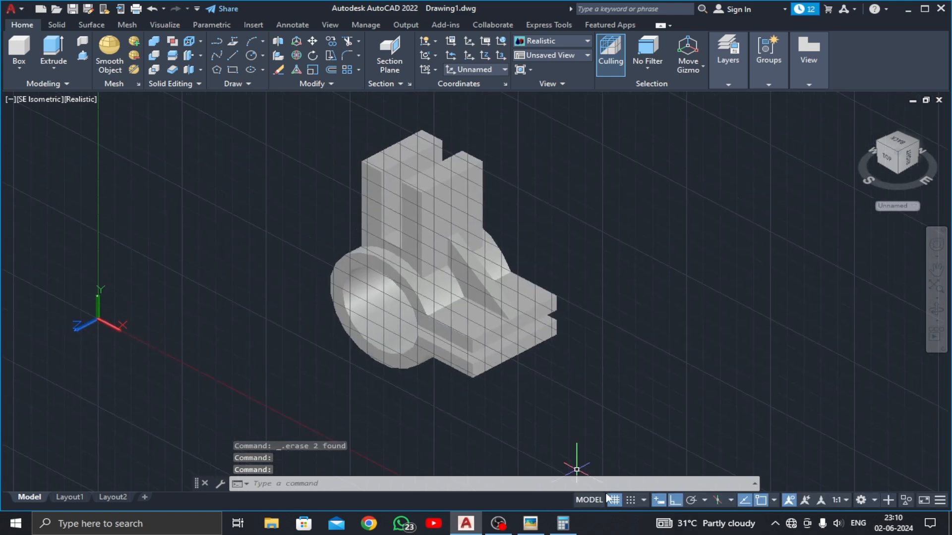
pyautogui.click(614, 500)
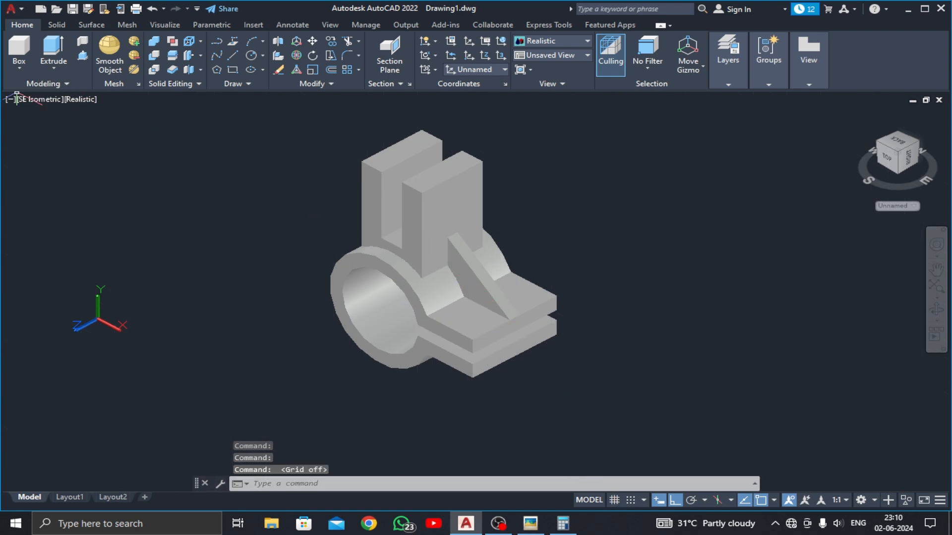
pyautogui.click(83, 101)
pyautogui.click(104, 129)
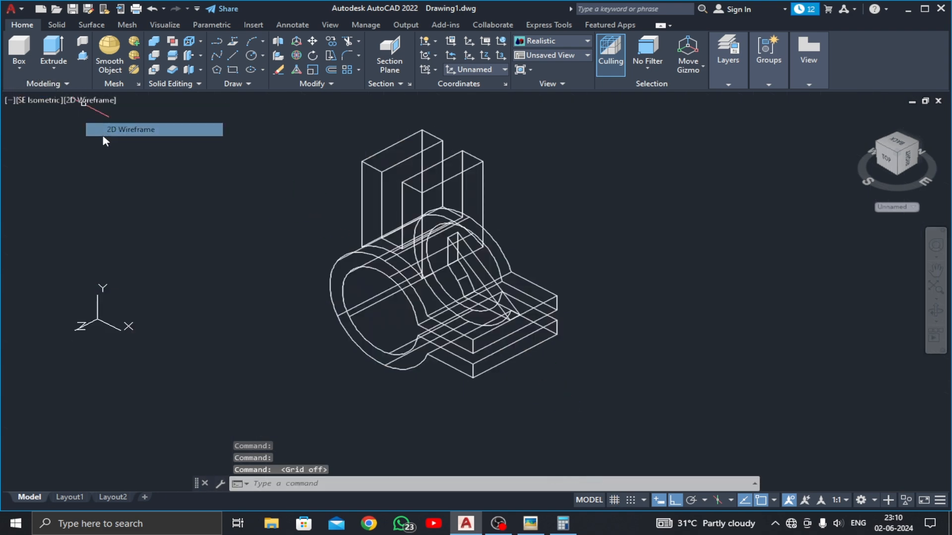
pyautogui.moveTo(174, 217); pyautogui.dragTo(181, 244, button='middle')
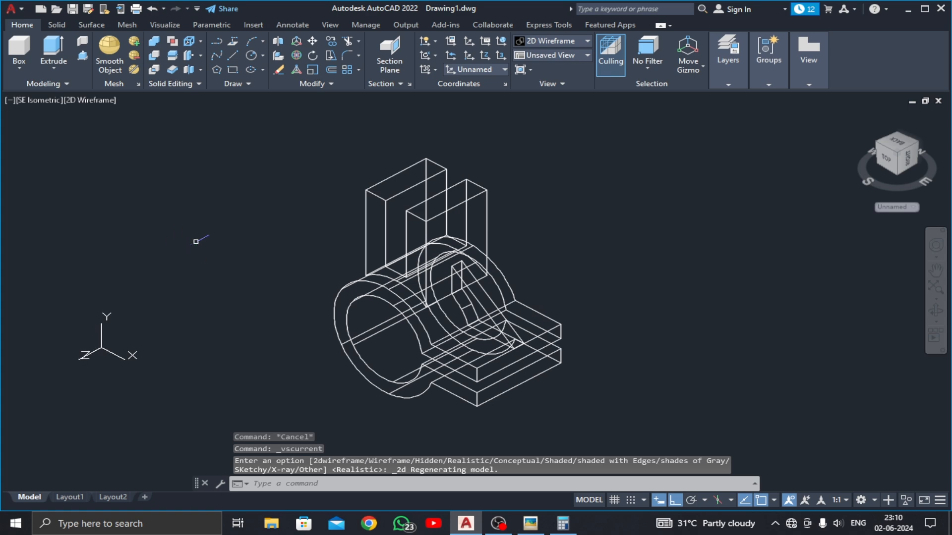
# Check the lug rounding in the reference drawing and fillet the front top edge of the lug nearest the rib with radius 18
pyautogui.click(531, 524)
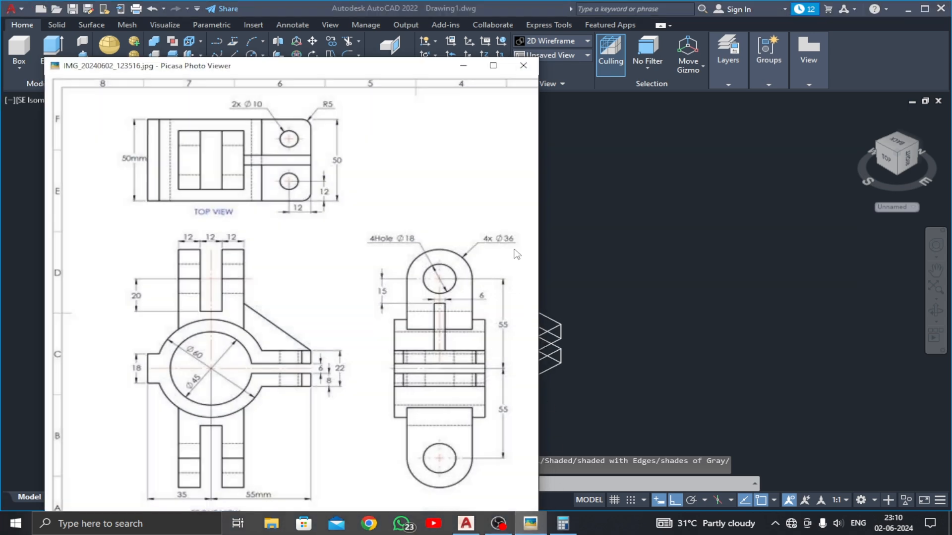
pyautogui.click(463, 65)
pyautogui.click(347, 58)
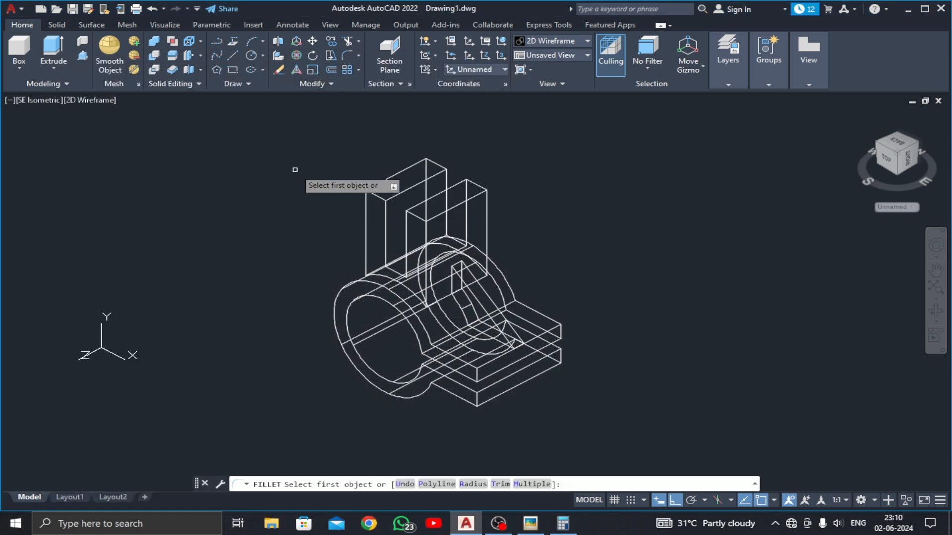
pyautogui.click(416, 214)
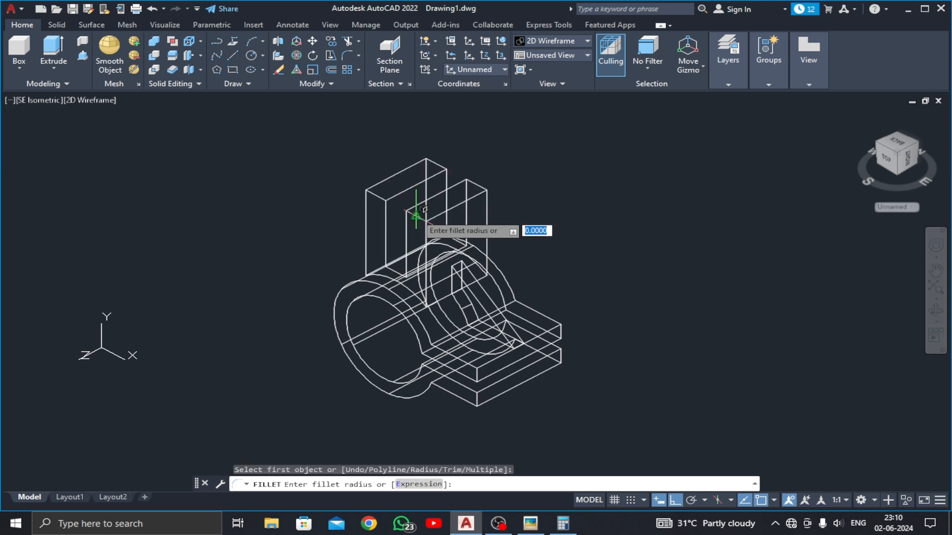
pyautogui.write('1')
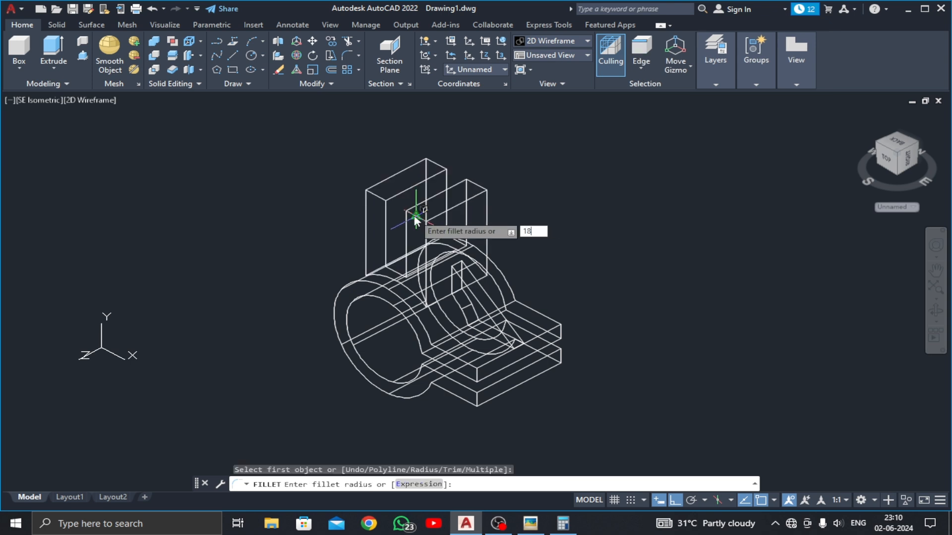
pyautogui.write('8')
pyautogui.press('Return')
pyautogui.click(414, 215)
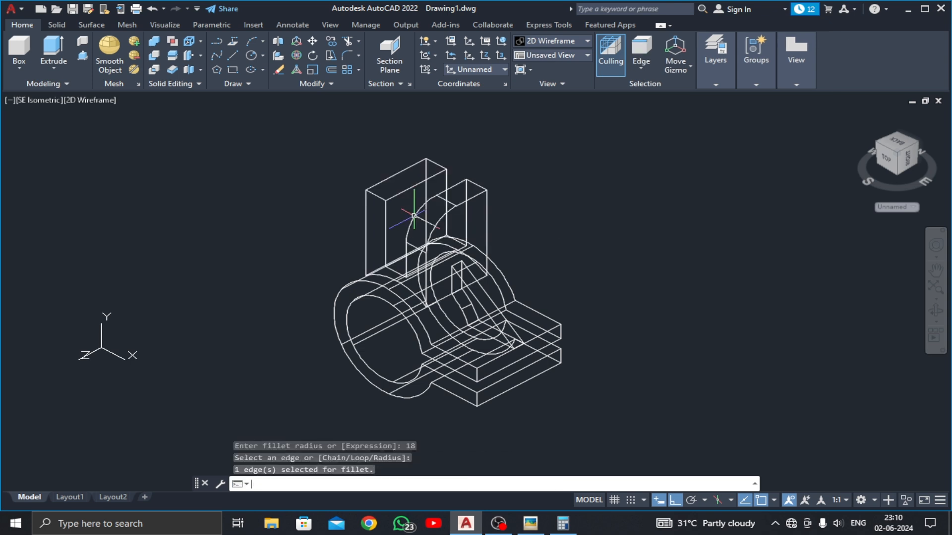
pyautogui.press('Return')
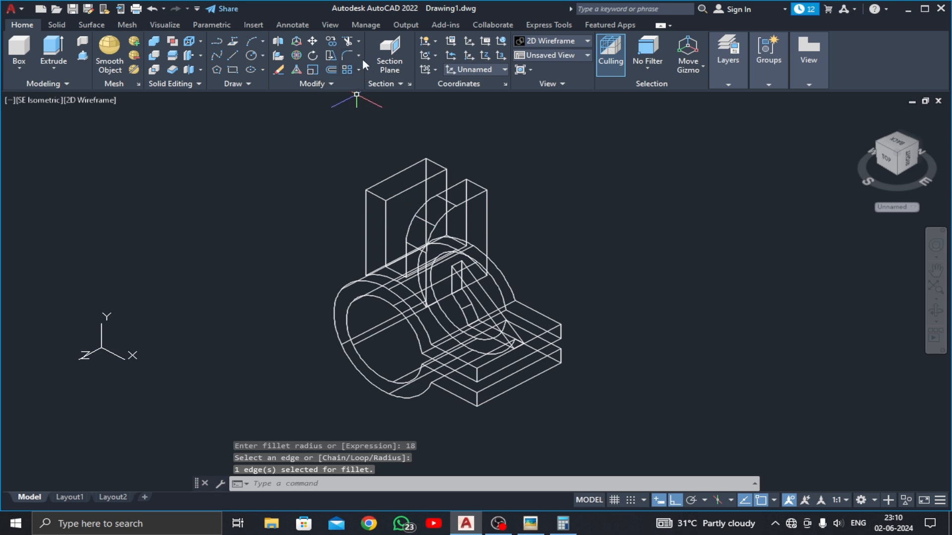
# Fillet the front top edge of the lug farther from the rib with radius 18
pyautogui.click(344, 55)
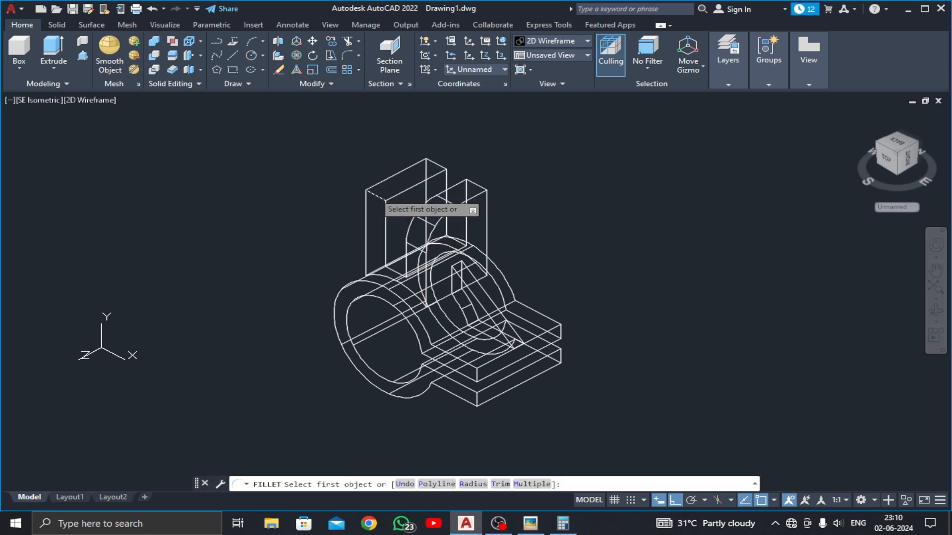
pyautogui.click(375, 193)
pyautogui.press('Return')
pyautogui.press('Return')
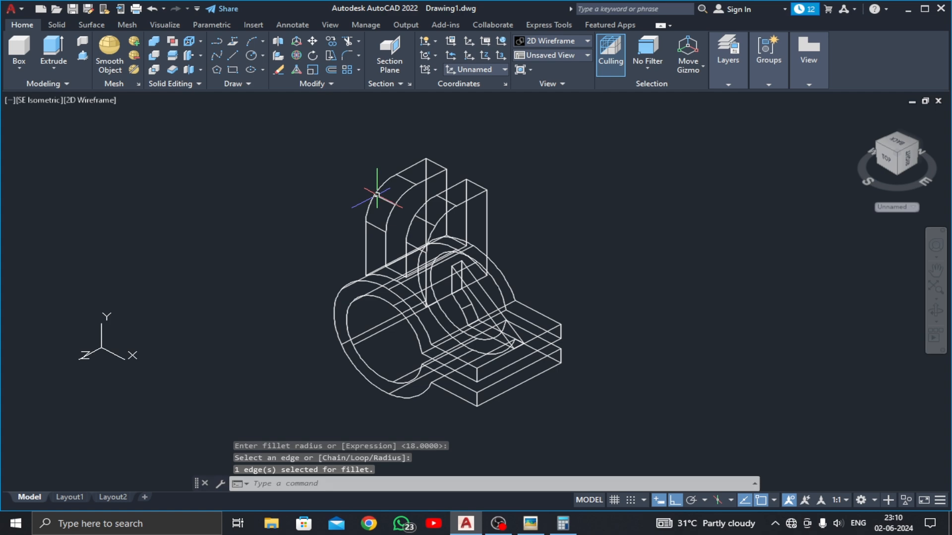
# Fillet the rear top edge of the lug farther from the rib with radius 18
pyautogui.click(933, 313)
pyautogui.moveTo(647, 241); pyautogui.dragTo(449, 237)
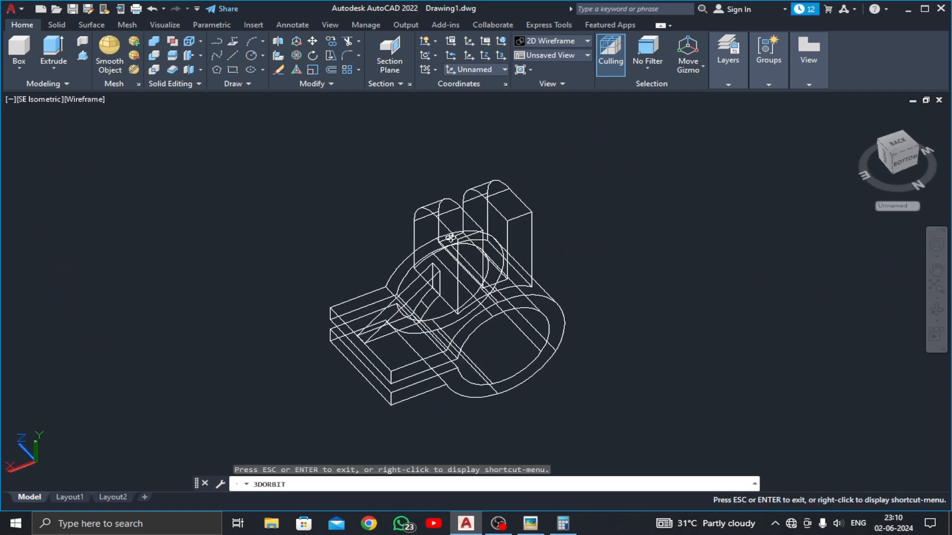
pyautogui.press('Escape')
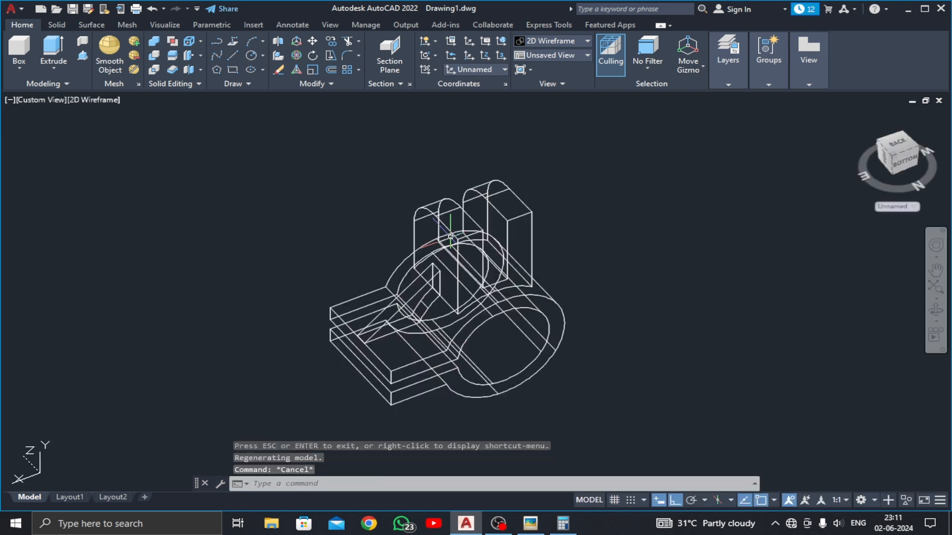
pyautogui.scroll(4, 449, 238)
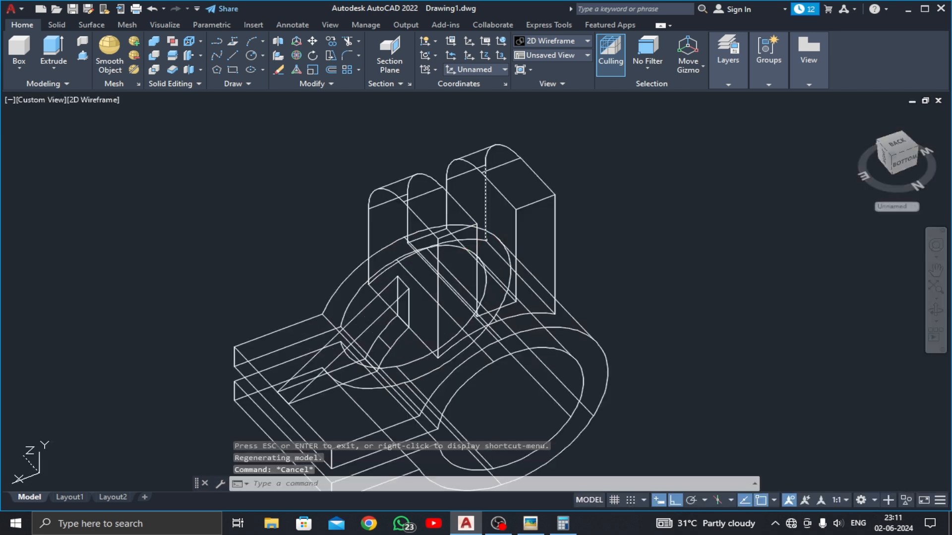
pyautogui.click(347, 56)
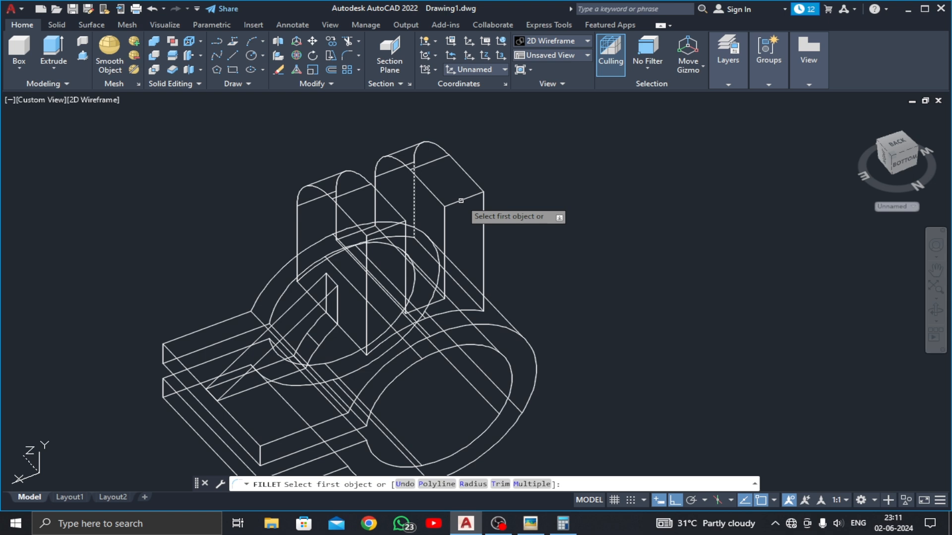
pyautogui.click(460, 201)
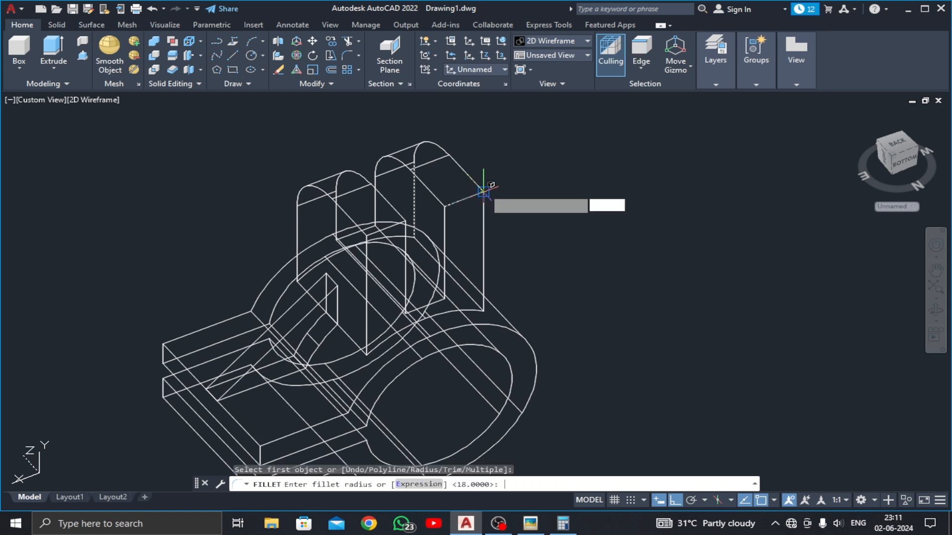
pyautogui.press('Return')
pyautogui.press('Return')
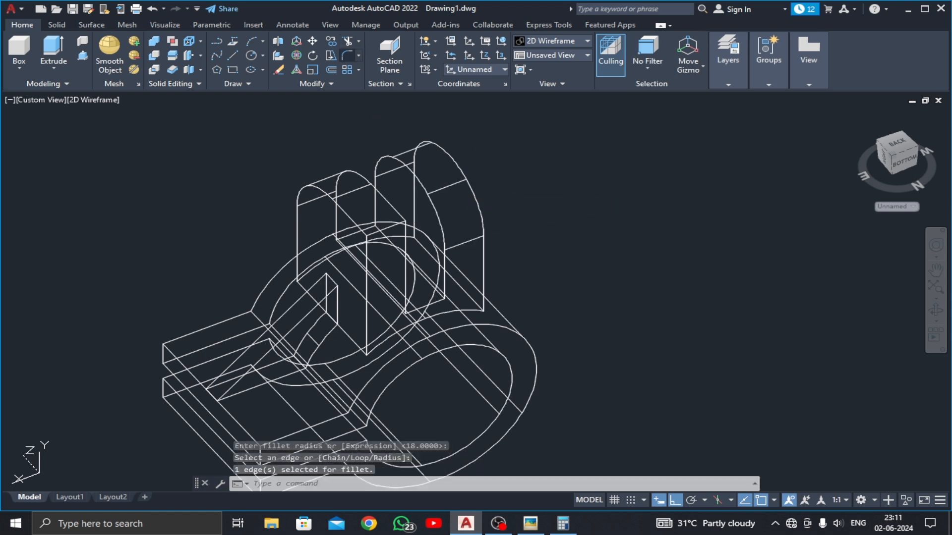
# Fillet the rear top edge of the lug nearest the rib with radius 18
pyautogui.press('Return')
pyautogui.click(387, 227)
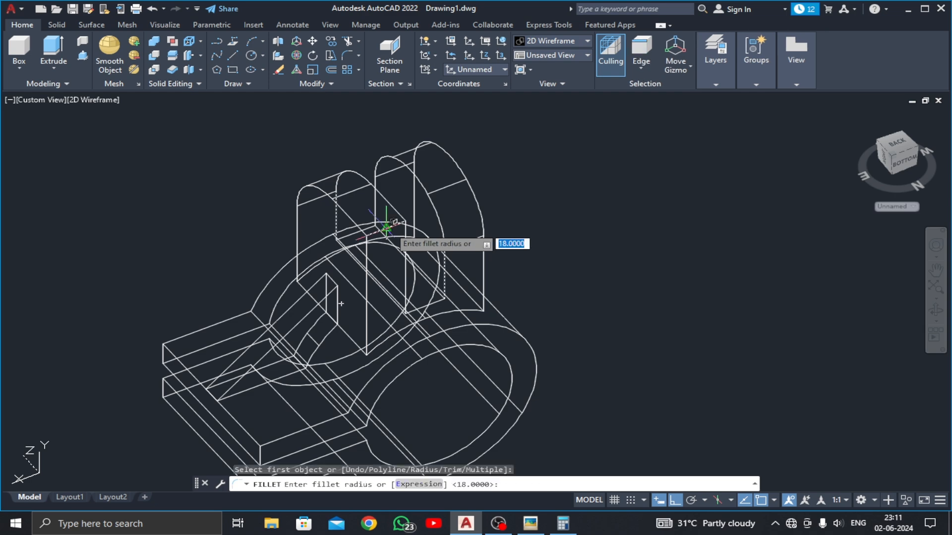
pyautogui.press('Return')
pyautogui.press('Return')
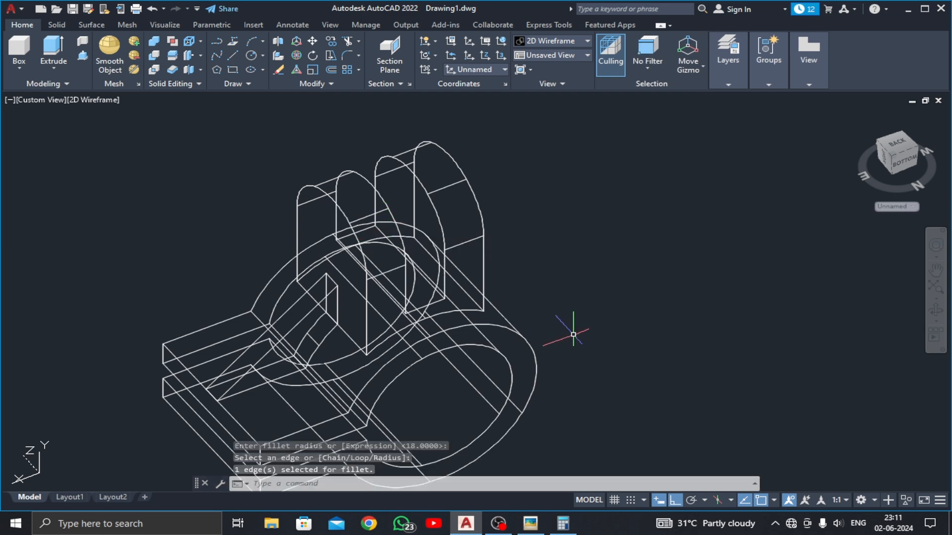
# Set the model to the Right view so the rounded lug profile faces the working plane
pyautogui.click(936, 310)
pyautogui.moveTo(569, 395); pyautogui.dragTo(492, 257)
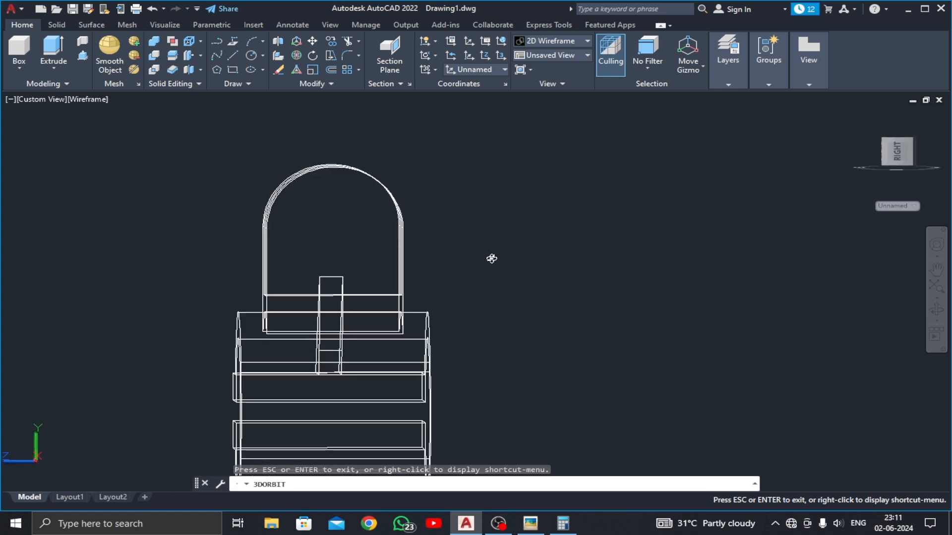
pyautogui.press('Escape')
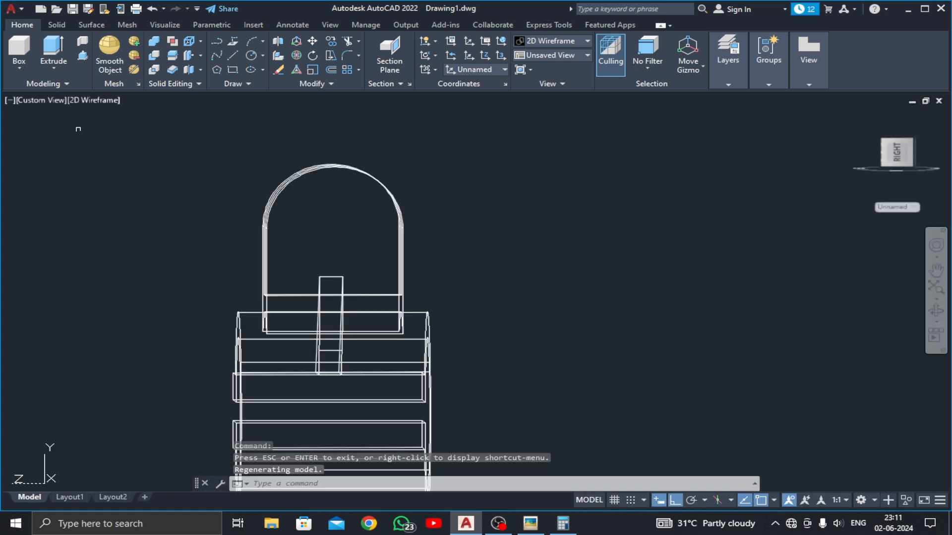
pyautogui.click(55, 103)
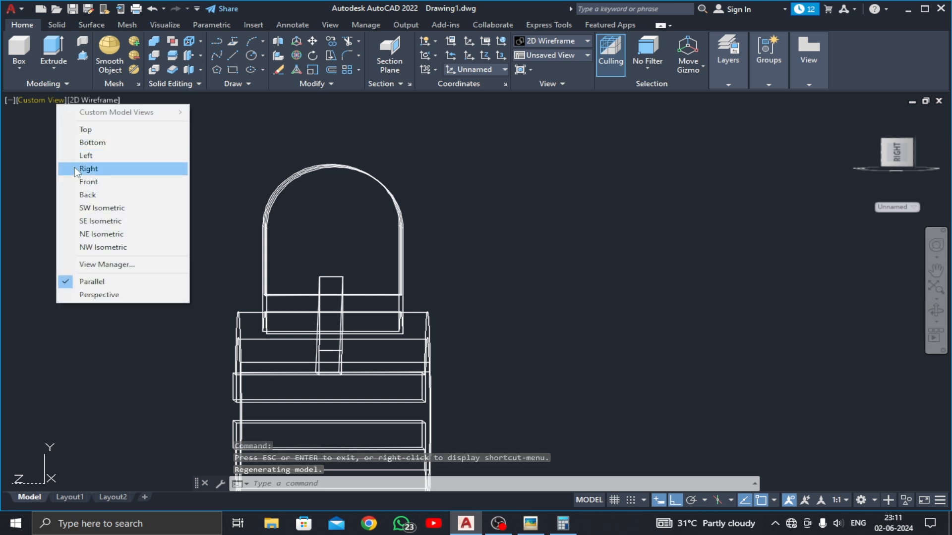
pyautogui.click(85, 221)
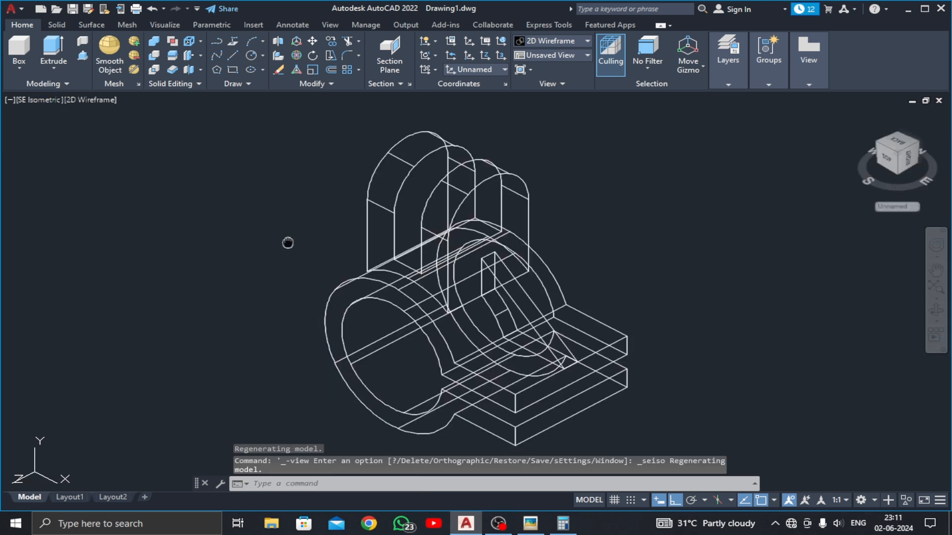
pyautogui.moveTo(287, 247); pyautogui.dragTo(286, 231, button='middle')
pyautogui.click(47, 102)
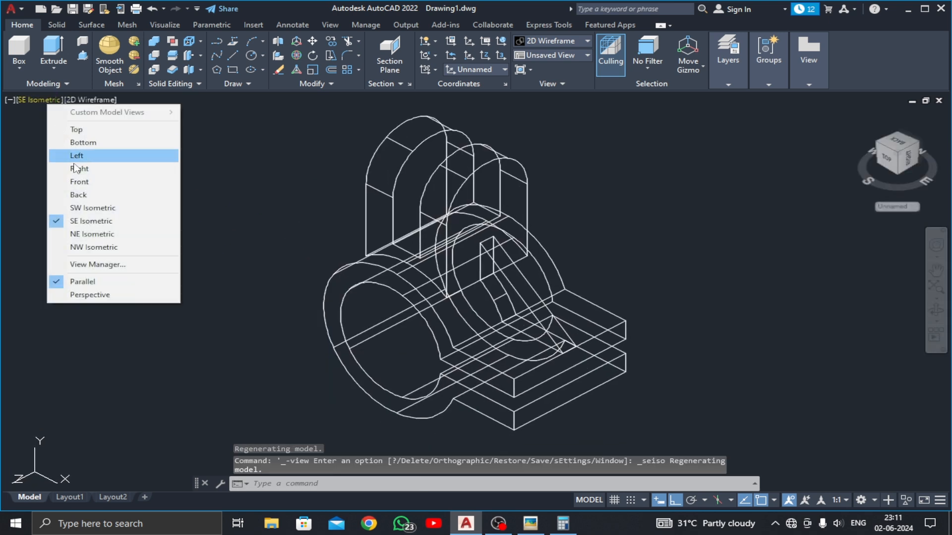
pyautogui.click(85, 171)
pyautogui.scroll(-2, 463, 270)
pyautogui.moveTo(423, 270); pyautogui.dragTo(343, 256, button='middle')
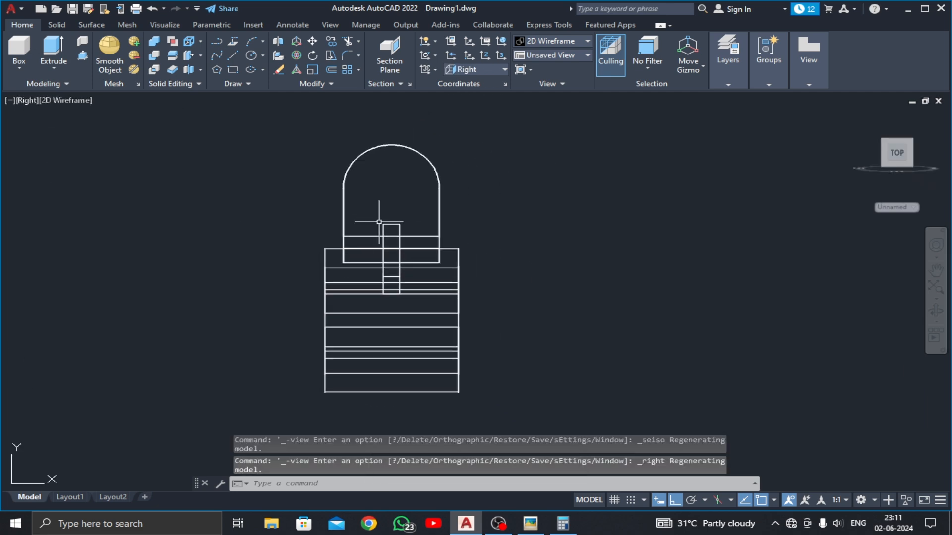
# Check the lug hole size in the reference drawing and draw an 18 mm diameter circle at the centre of the lug's rounded end
pyautogui.click(527, 523)
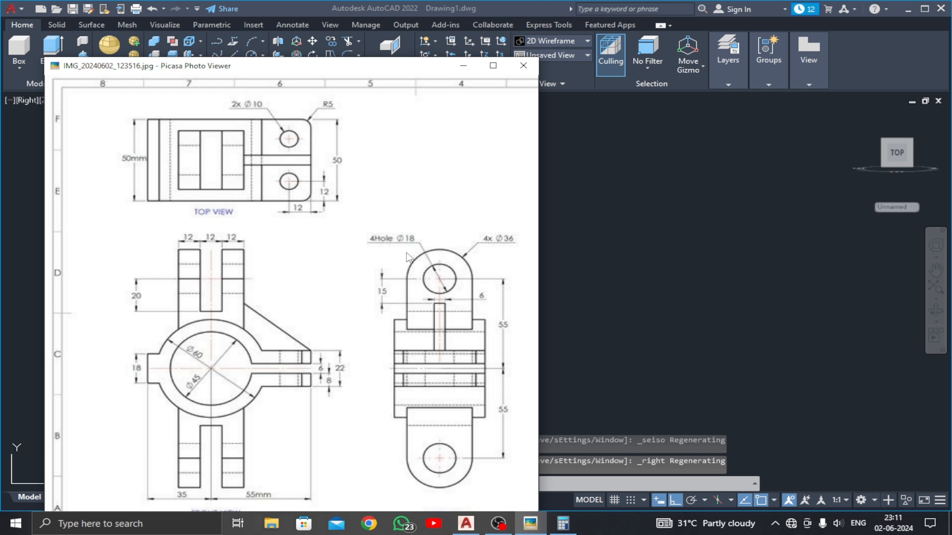
pyautogui.click(474, 72)
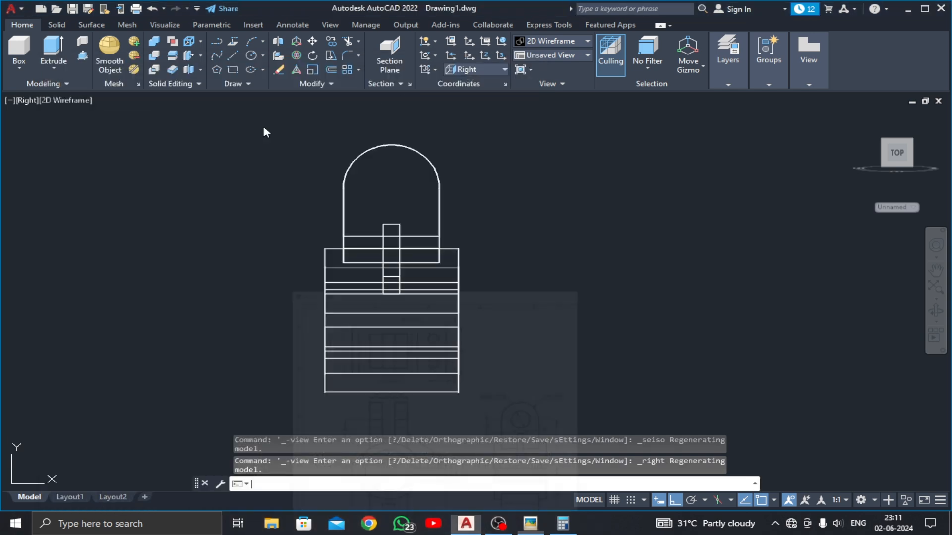
pyautogui.click(265, 54)
pyautogui.click(257, 94)
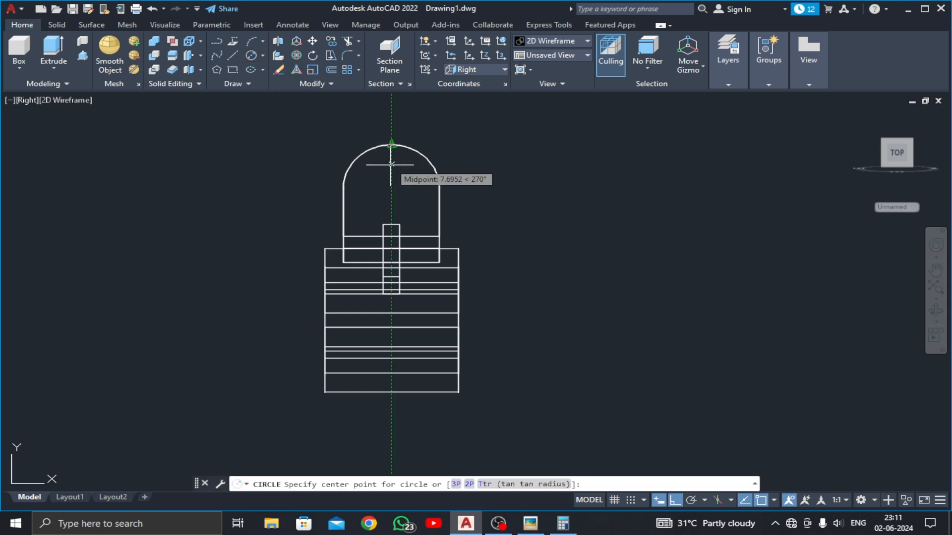
pyautogui.click(391, 188)
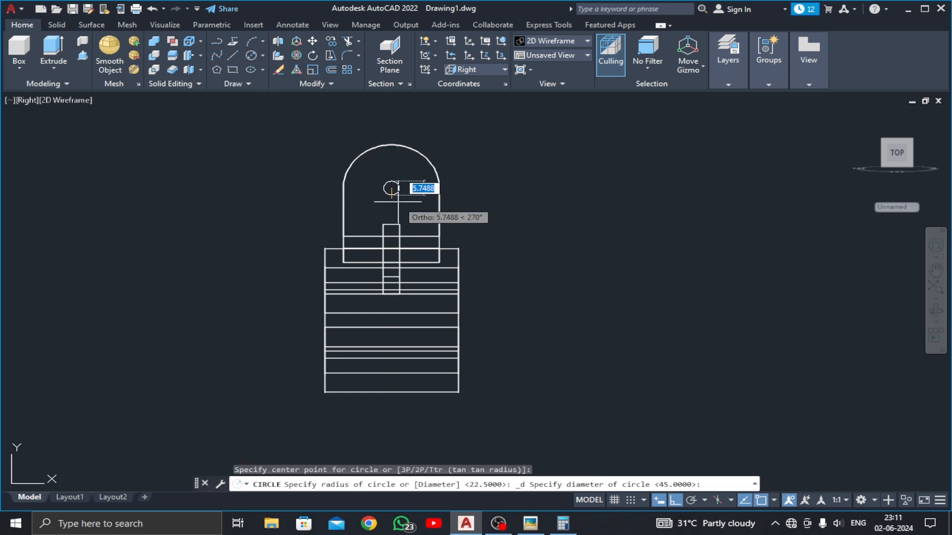
pyautogui.write('18')
pyautogui.press('Return')
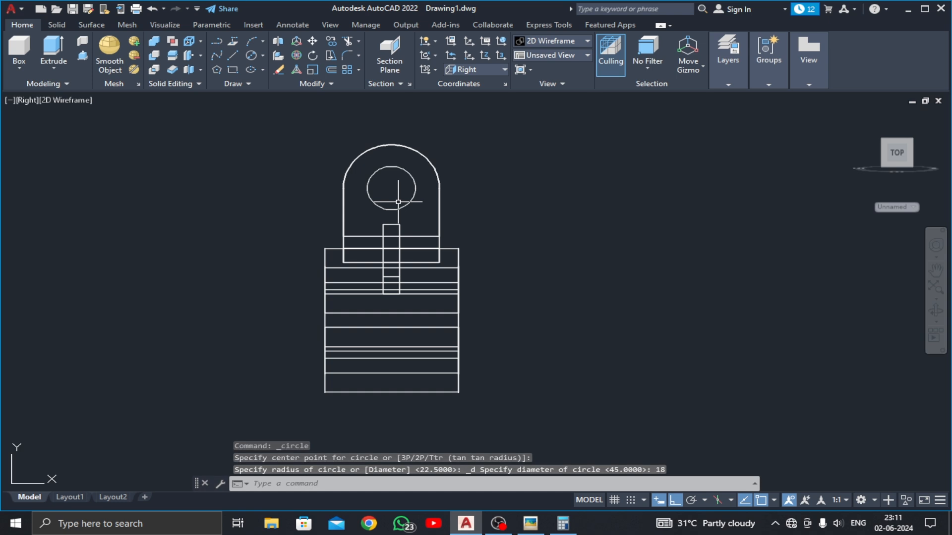
# In the SE Isometric view, press-pull the 18 mm circle into a cylinder passing completely through both lugs
pyautogui.click(25, 102)
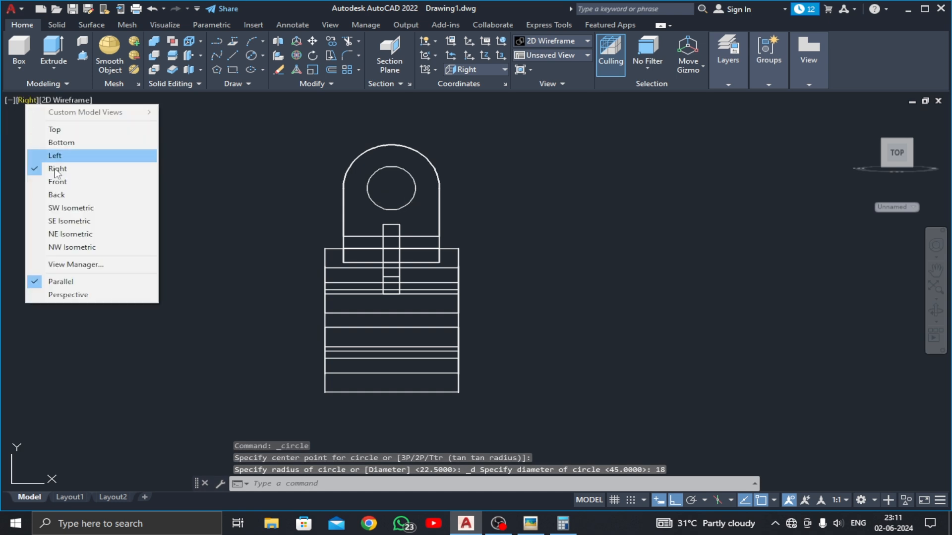
pyautogui.click(77, 223)
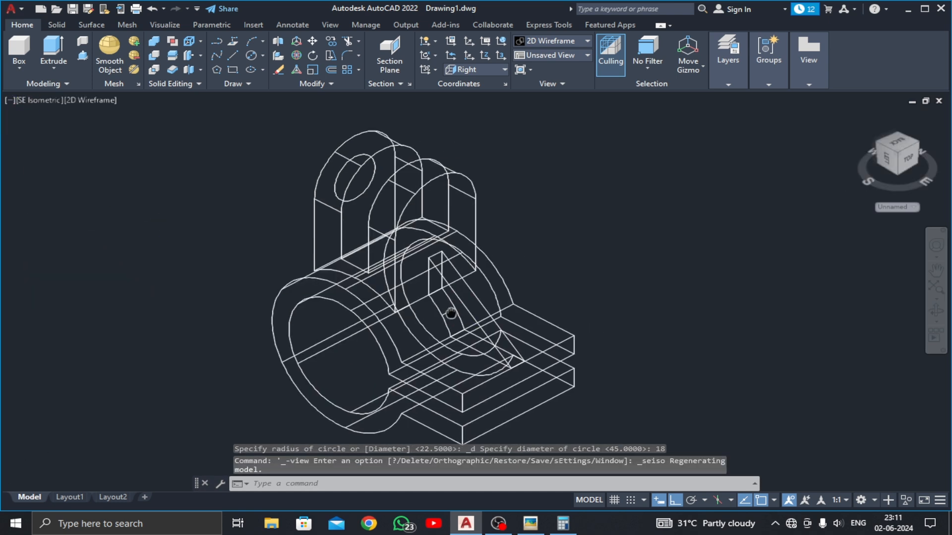
pyautogui.click(81, 56)
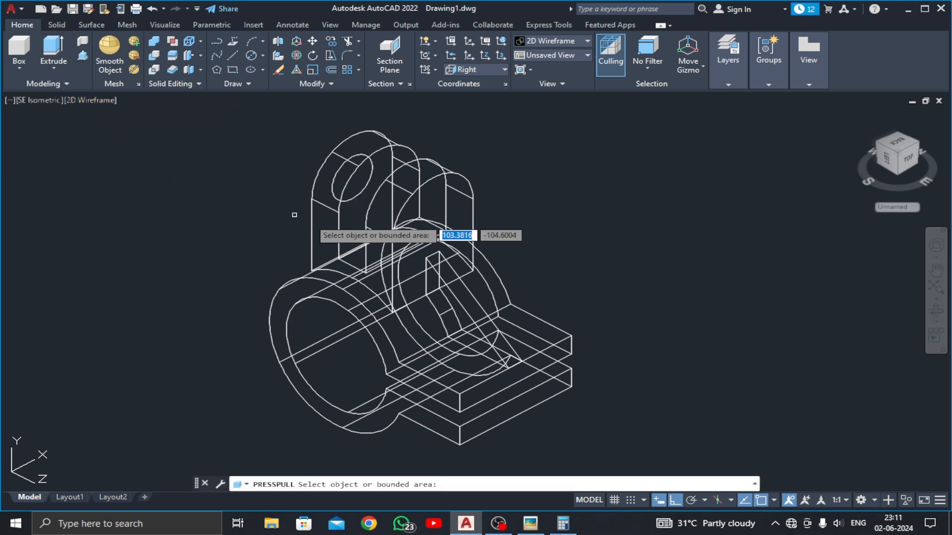
pyautogui.click(332, 189)
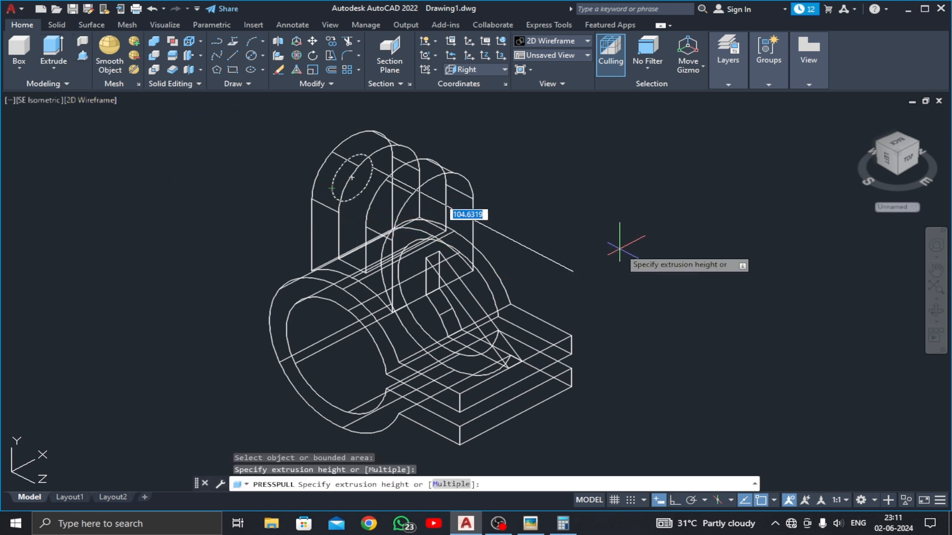
pyautogui.click(623, 308)
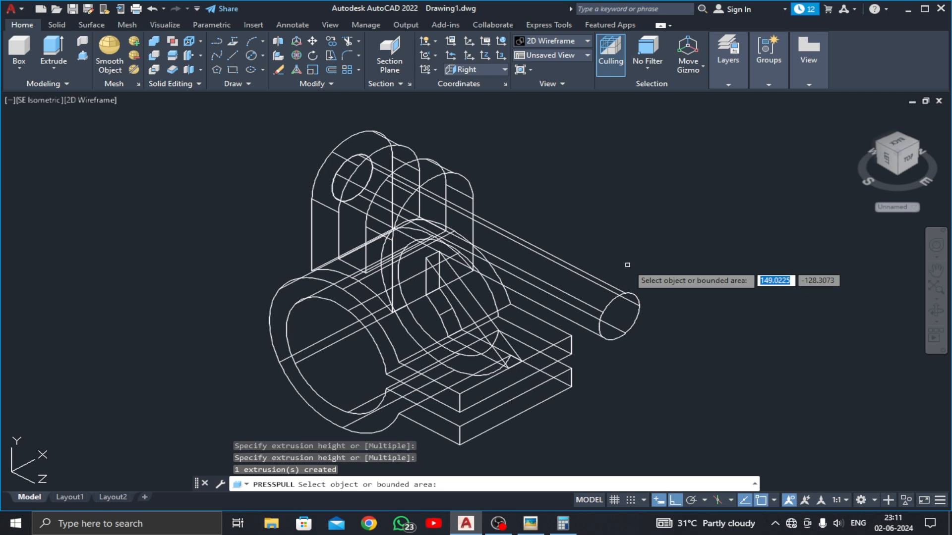
pyautogui.press('Return')
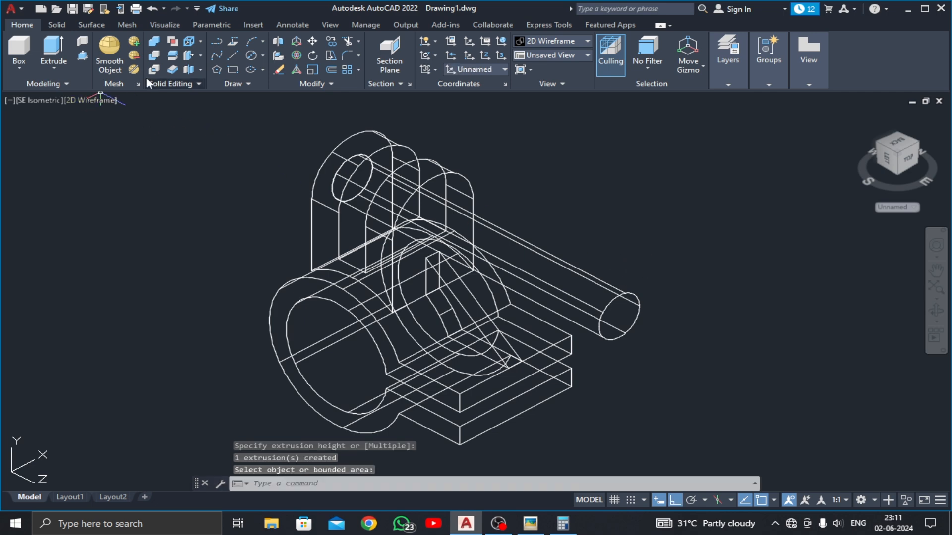
# Subtract the cylinder from the lug solid to cut the holes through both lugs
pyautogui.click(154, 57)
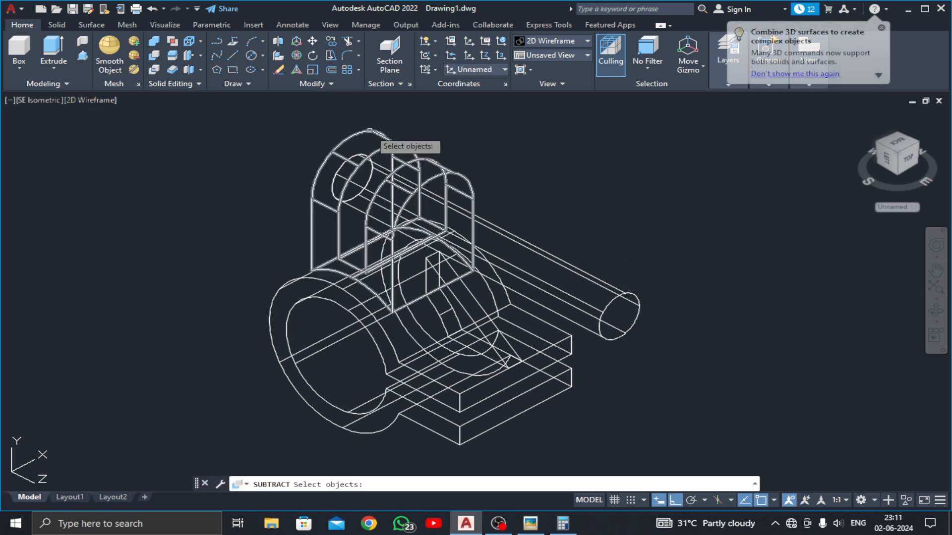
pyautogui.click(369, 130)
pyautogui.press('Return')
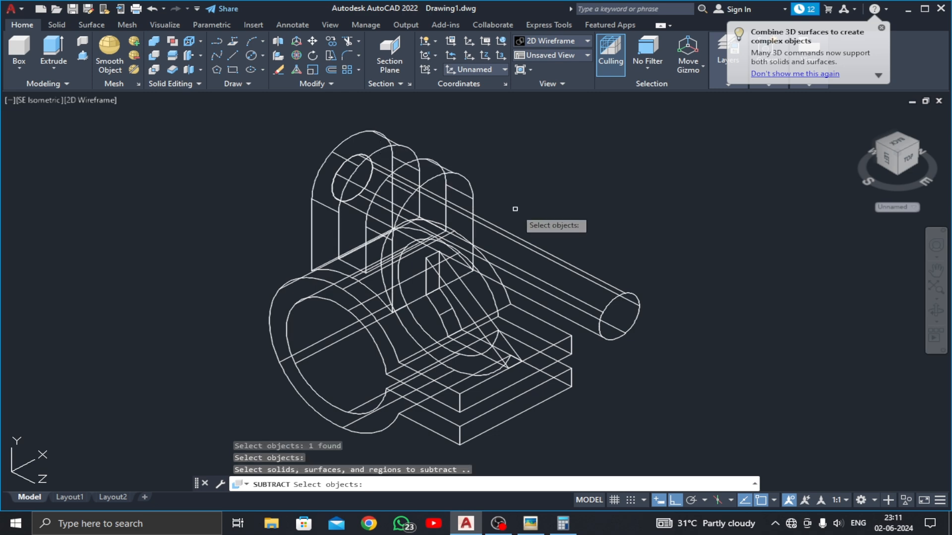
pyautogui.click(507, 233)
pyautogui.press('Return')
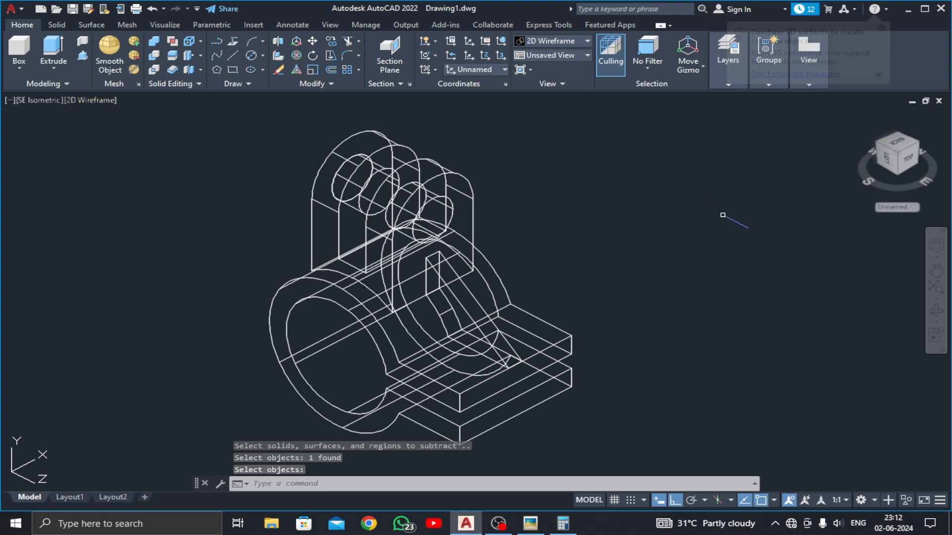
# Inspect the drilled lugs and check the bolt hole size and edge offsets of the clamp tabs in the reference drawing
pyautogui.click(937, 311)
pyautogui.moveTo(818, 307); pyautogui.dragTo(773, 315)
pyautogui.press('Escape')
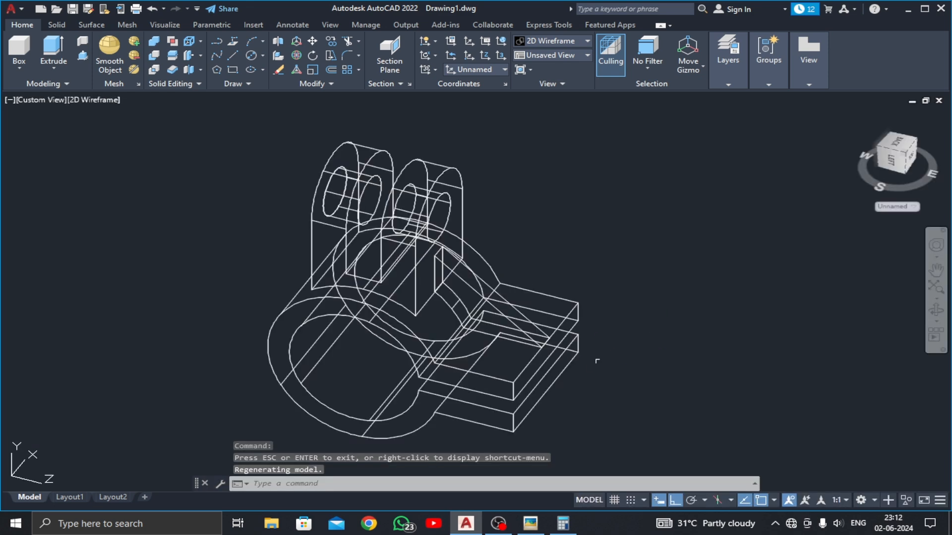
pyautogui.moveTo(570, 370); pyautogui.dragTo(543, 364, button='middle')
pyautogui.click(541, 521)
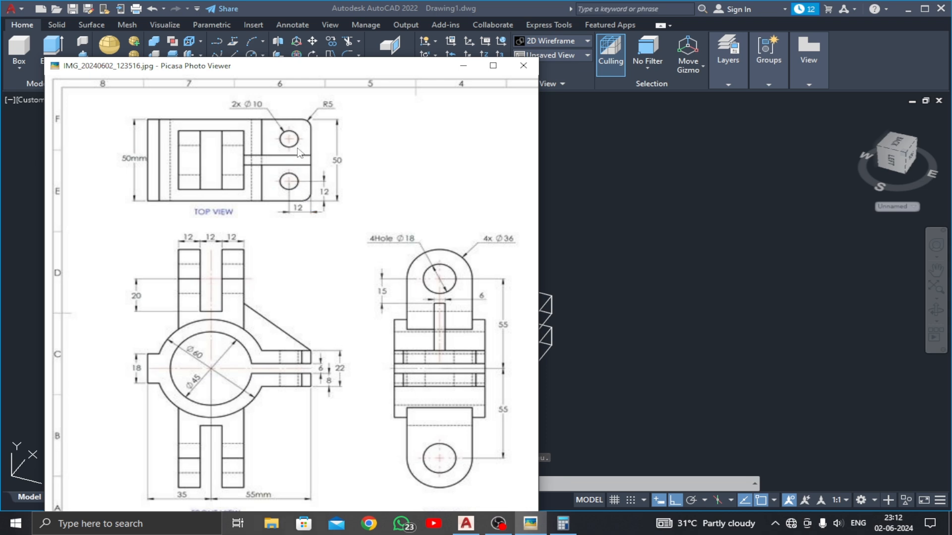
pyautogui.click(477, 72)
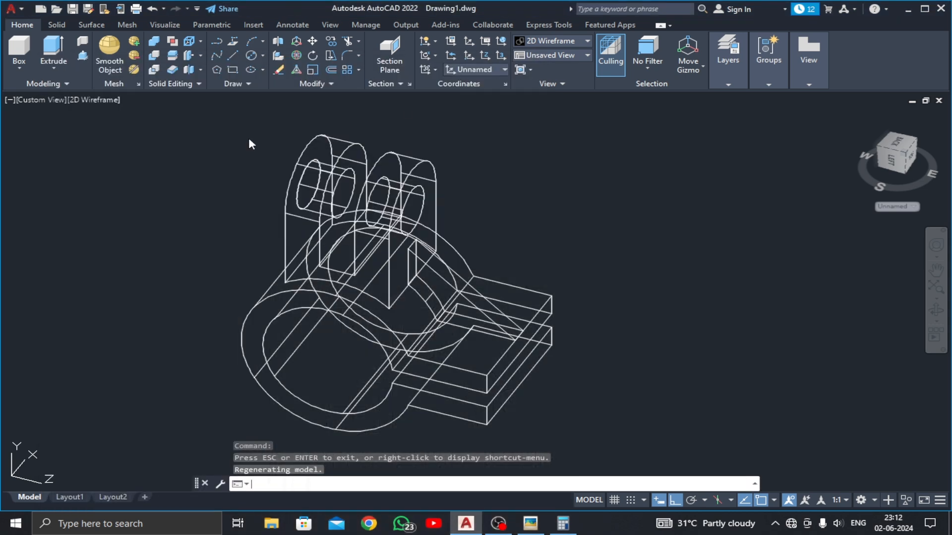
pyautogui.click(31, 99)
pyautogui.click(67, 220)
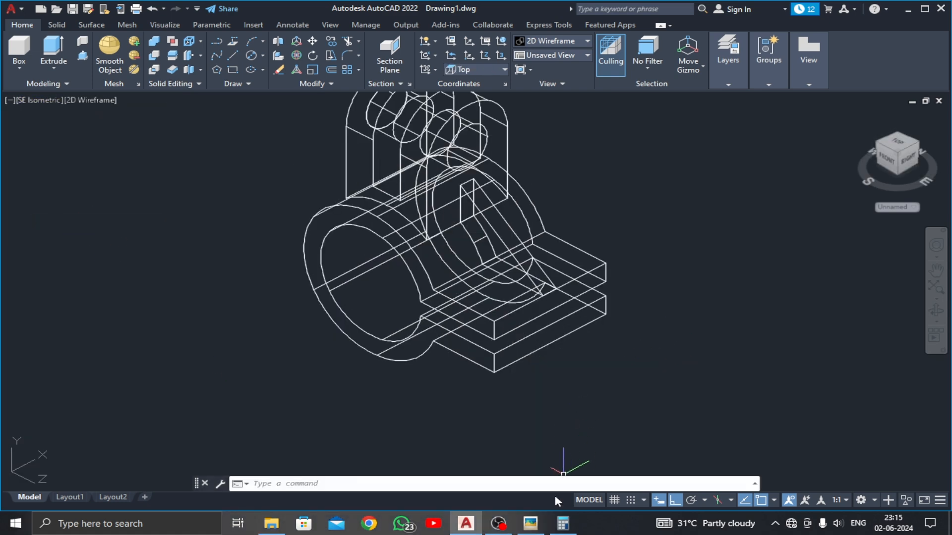
pyautogui.click(530, 524)
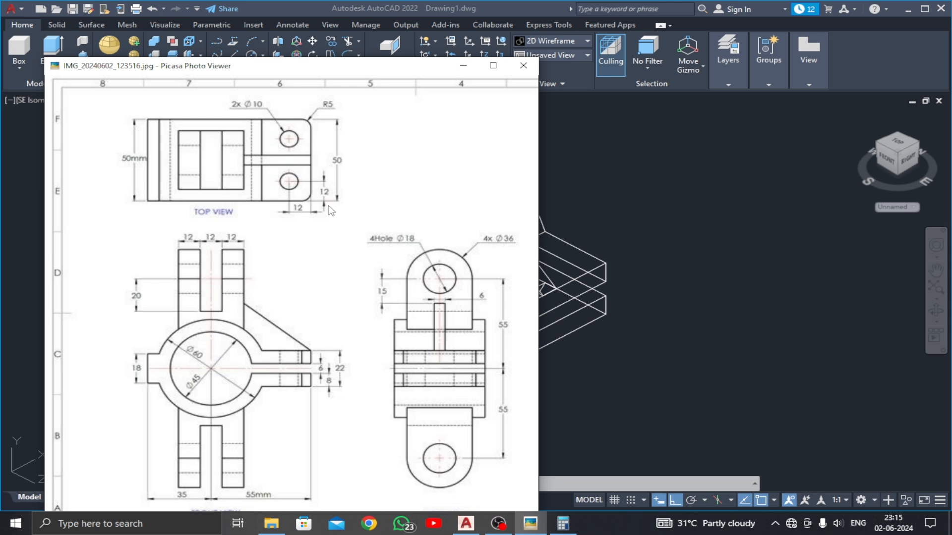
pyautogui.click(463, 65)
# In the Top view, draw a 12 mm line inward along the edge from the clamp tab's upper outer corner and a 12 mm perpendicular line
pyautogui.scroll(-2, 488, 247)
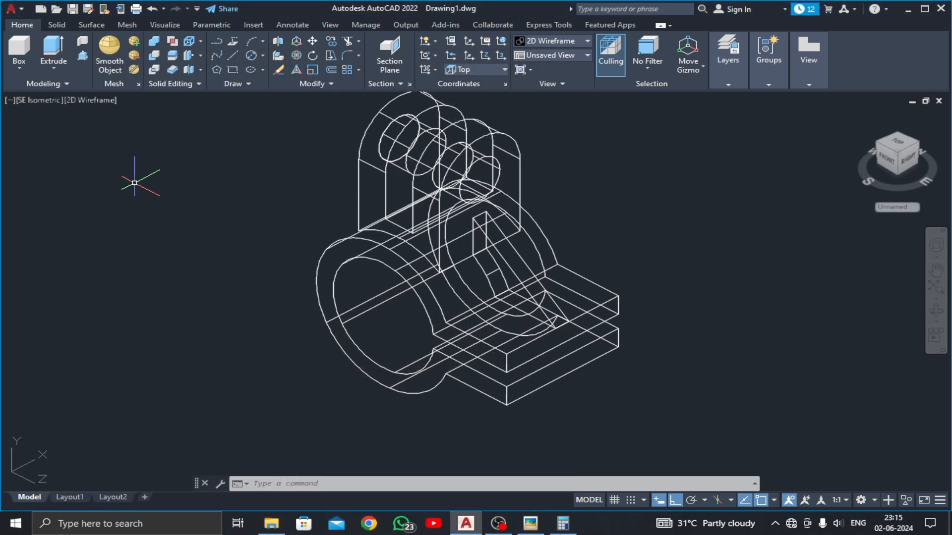
pyautogui.click(31, 101)
pyautogui.click(46, 128)
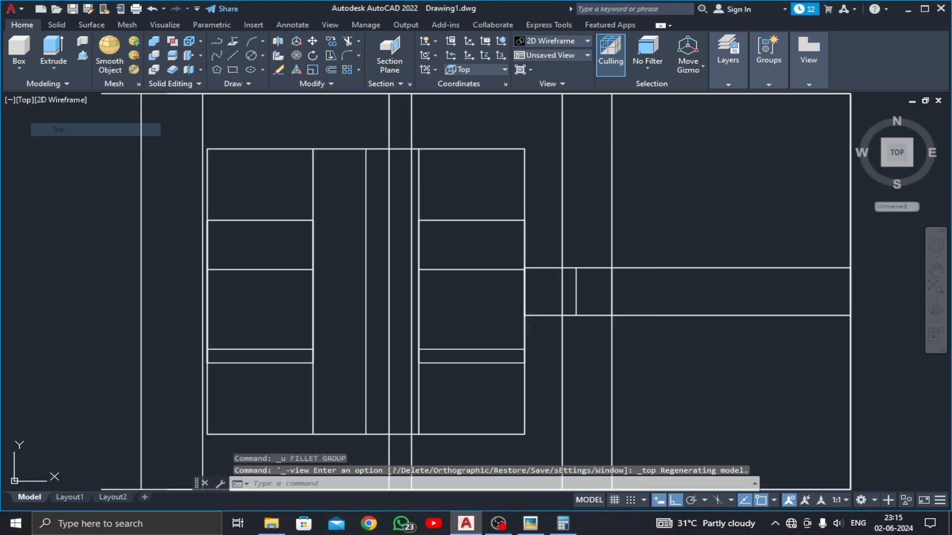
pyautogui.scroll(-2, 436, 248)
pyautogui.moveTo(414, 265); pyautogui.dragTo(286, 275, button='middle')
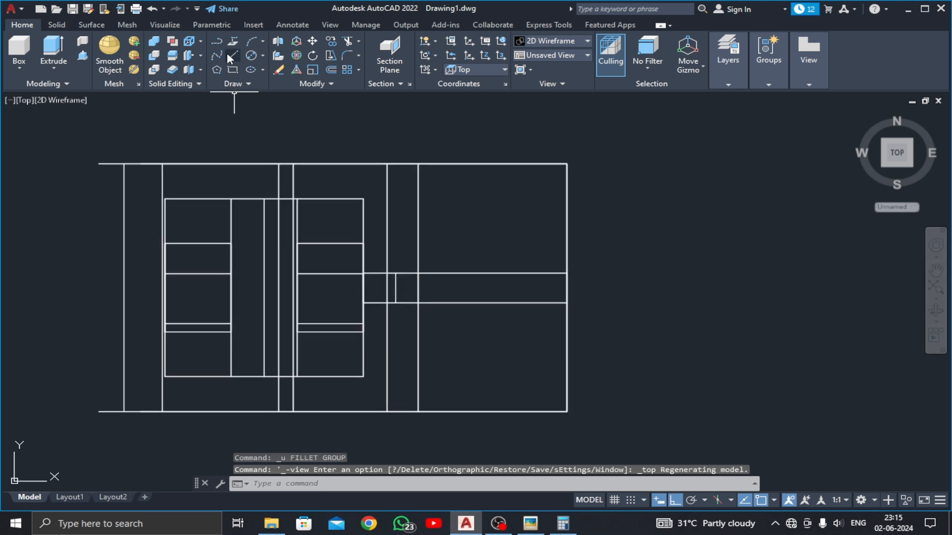
pyautogui.click(568, 163)
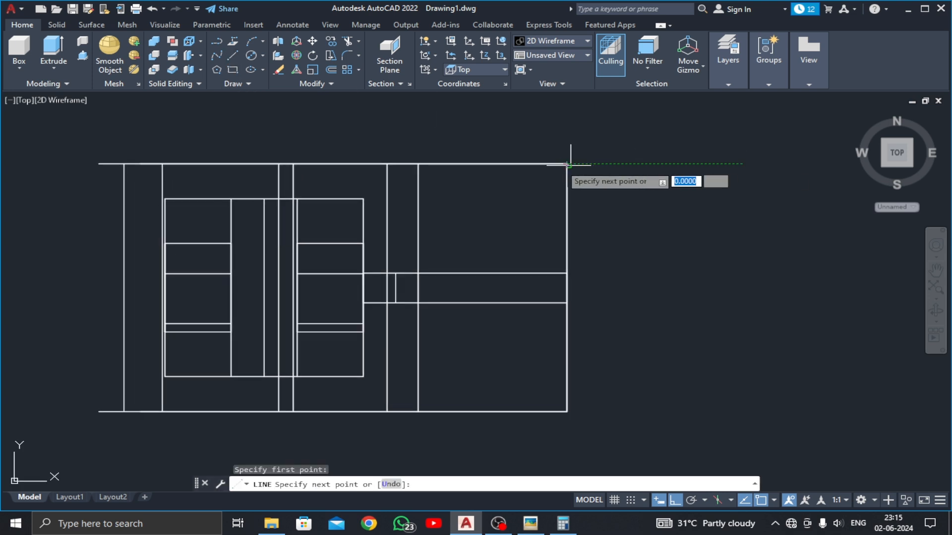
pyautogui.write('12')
pyautogui.press('Return')
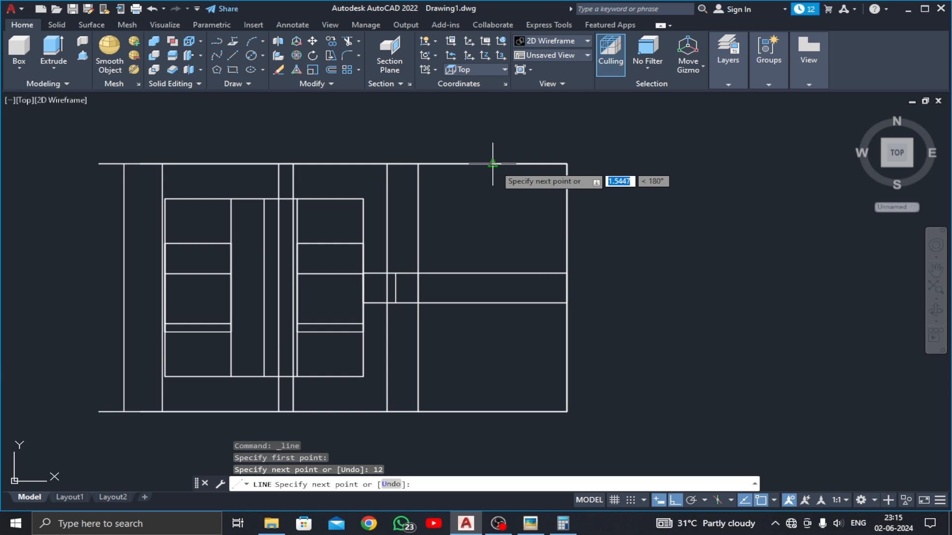
pyautogui.write('12')
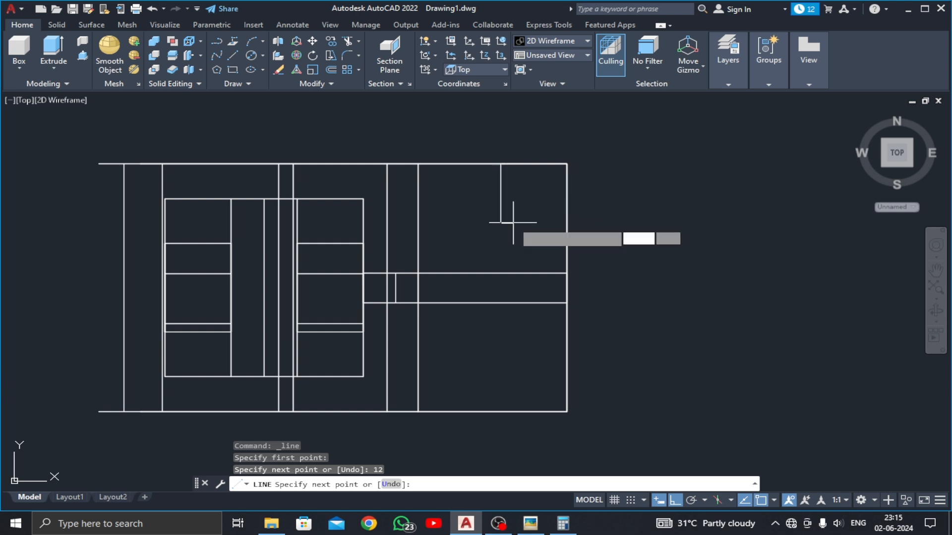
pyautogui.press('Return')
pyautogui.press('Escape')
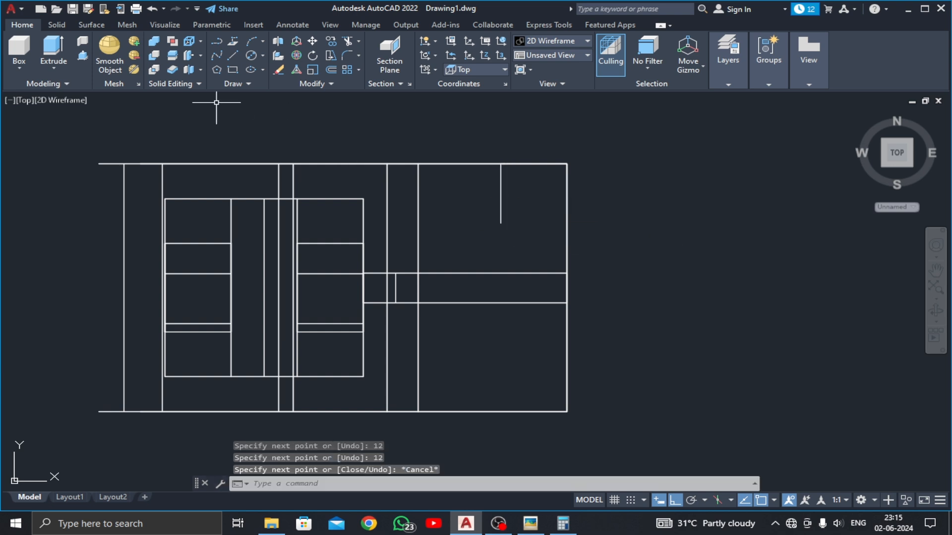
# Draw a 10 mm diameter circle at the free end of the 12 mm guide lines and erase both guide lines
pyautogui.click(254, 54)
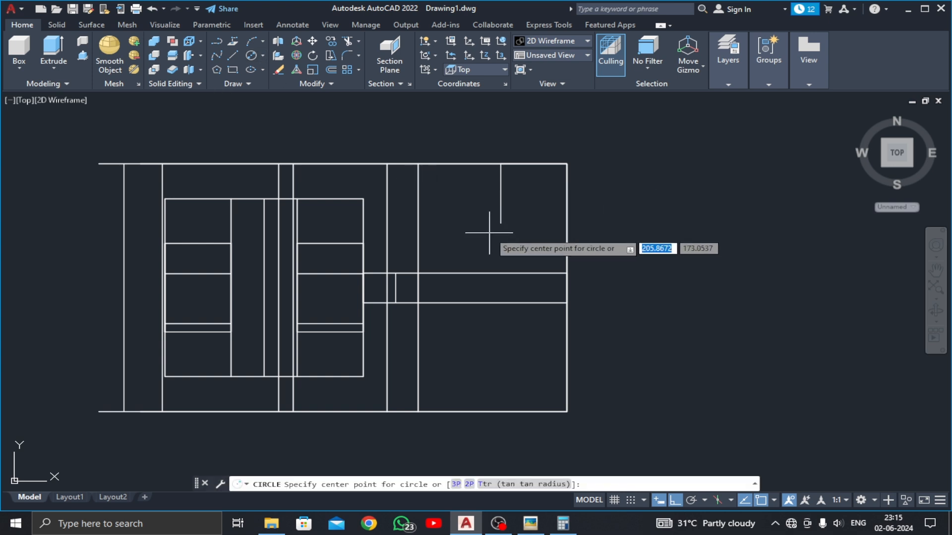
pyautogui.click(501, 223)
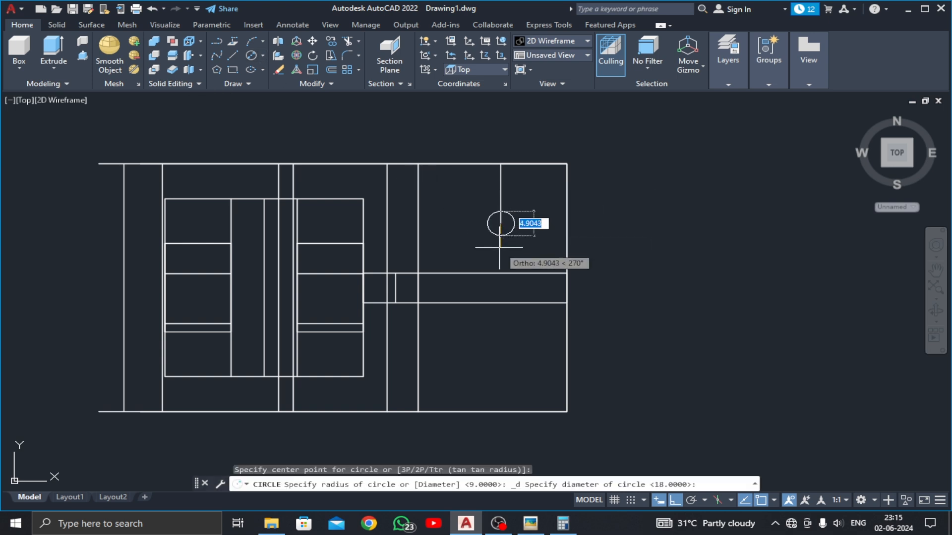
pyautogui.write('10')
pyautogui.press('Return')
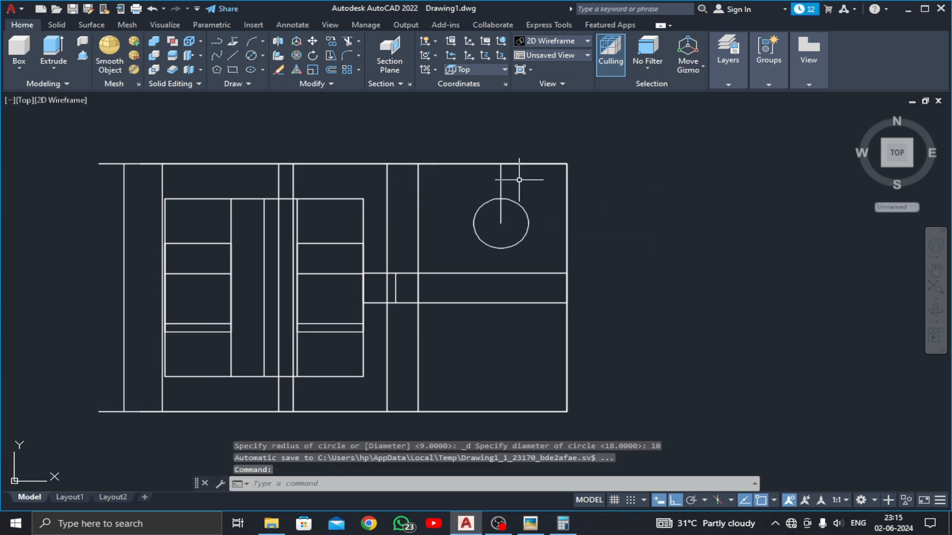
pyautogui.click(501, 182)
pyautogui.click(534, 164)
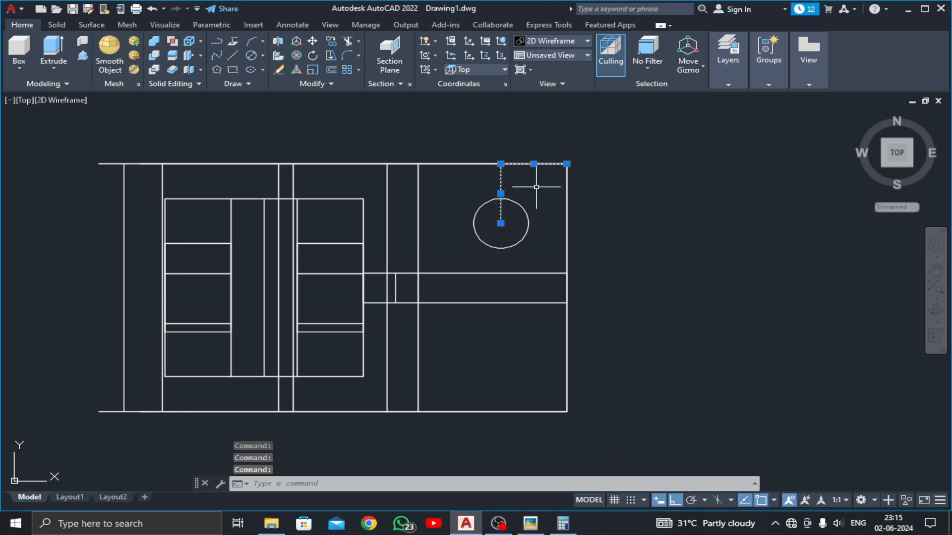
pyautogui.press('Delete')
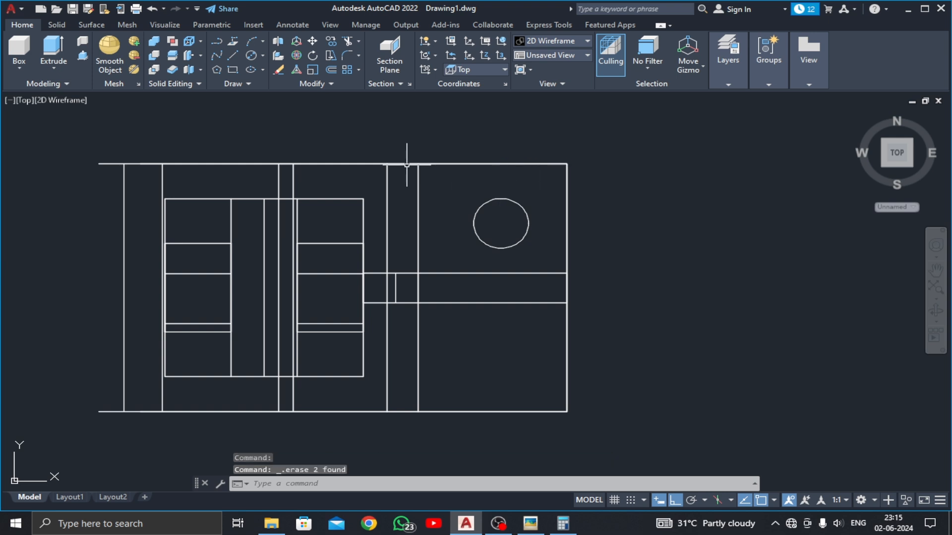
# Mirror the 10 mm circle about the horizontal line through the midpoint of the tab's outer edge, keeping the original
pyautogui.write('MI')
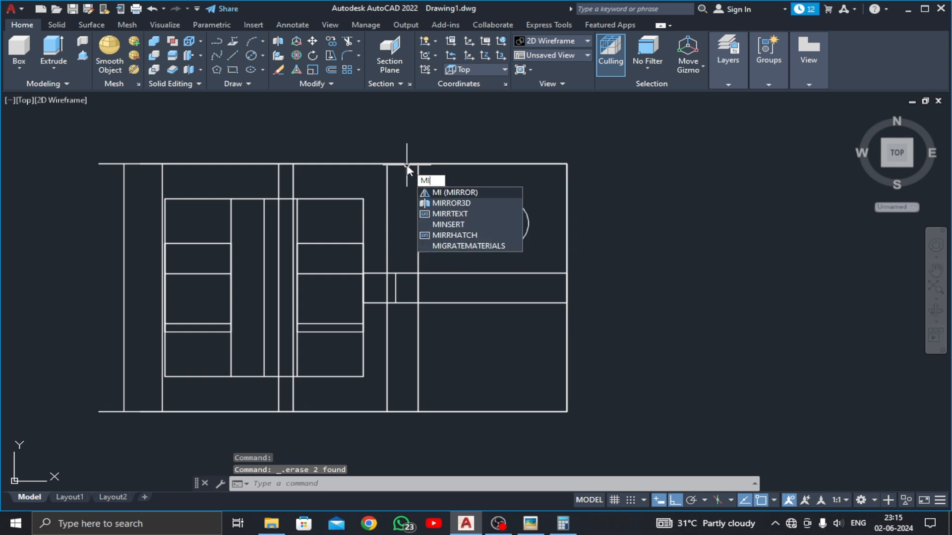
pyautogui.press('Return')
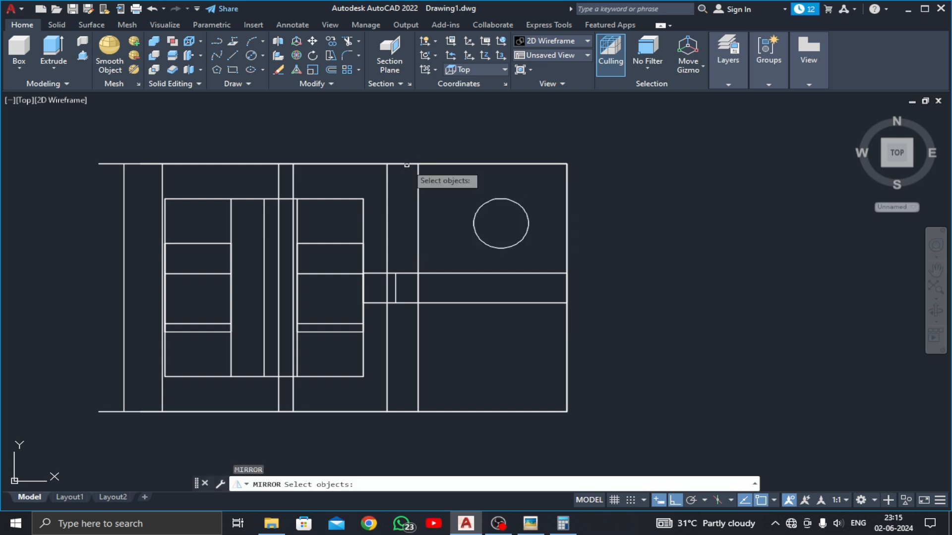
pyautogui.click(511, 201)
pyautogui.press('Return')
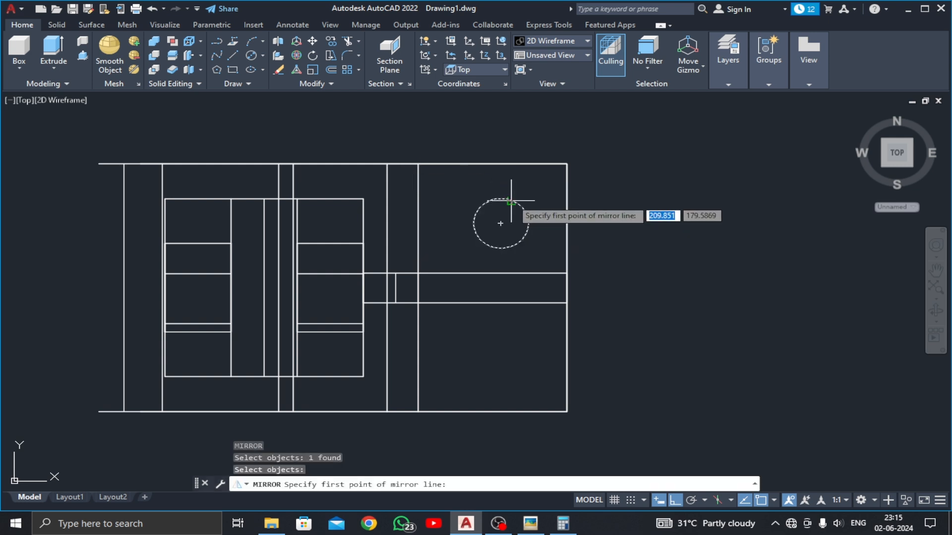
pyautogui.click(567, 288)
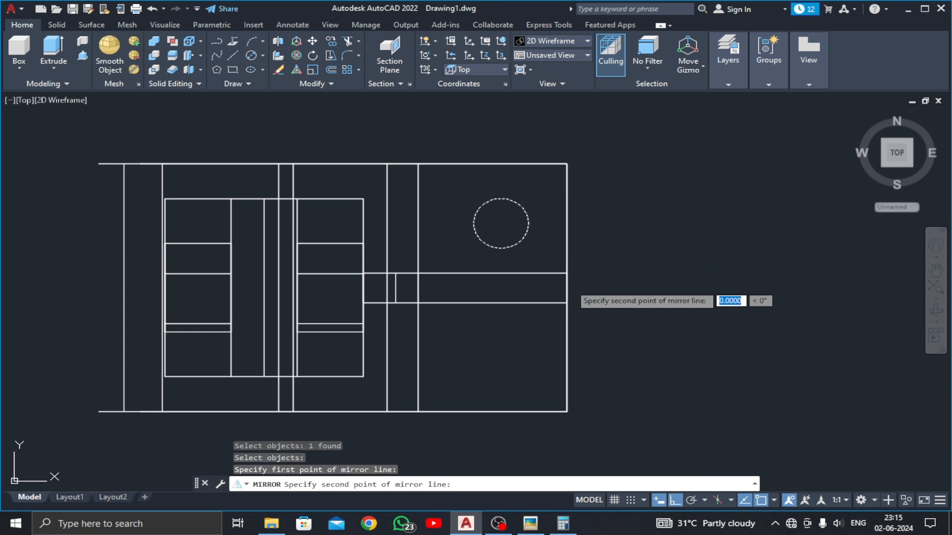
pyautogui.click(623, 242)
pyautogui.press('Return')
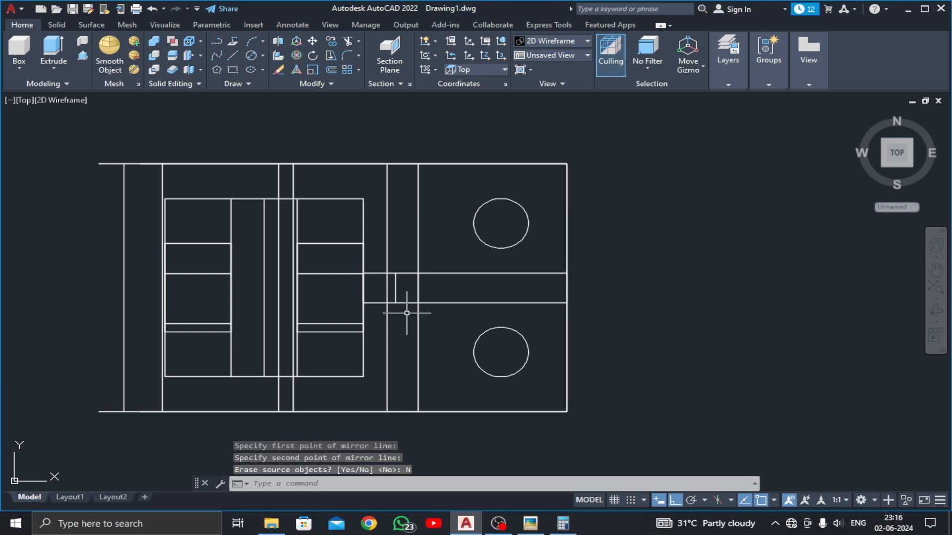
# From the SE Isometric view, press-pull the front 10 mm circle upward about 53 mm through both clamp tabs
pyautogui.moveTo(408, 313); pyautogui.dragTo(428, 301, button='middle')
pyautogui.click(26, 106)
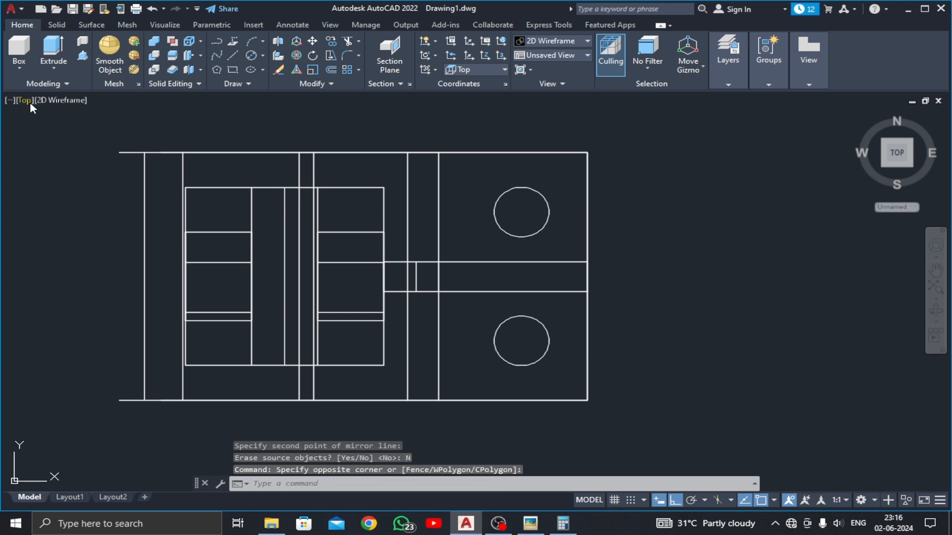
pyautogui.click(25, 101)
pyautogui.click(80, 222)
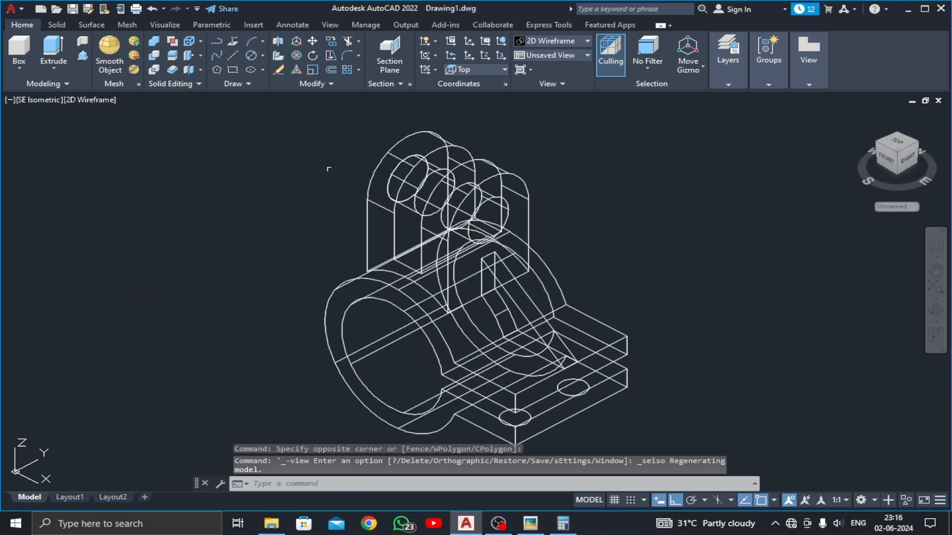
pyautogui.moveTo(496, 280); pyautogui.dragTo(401, 236, button='middle')
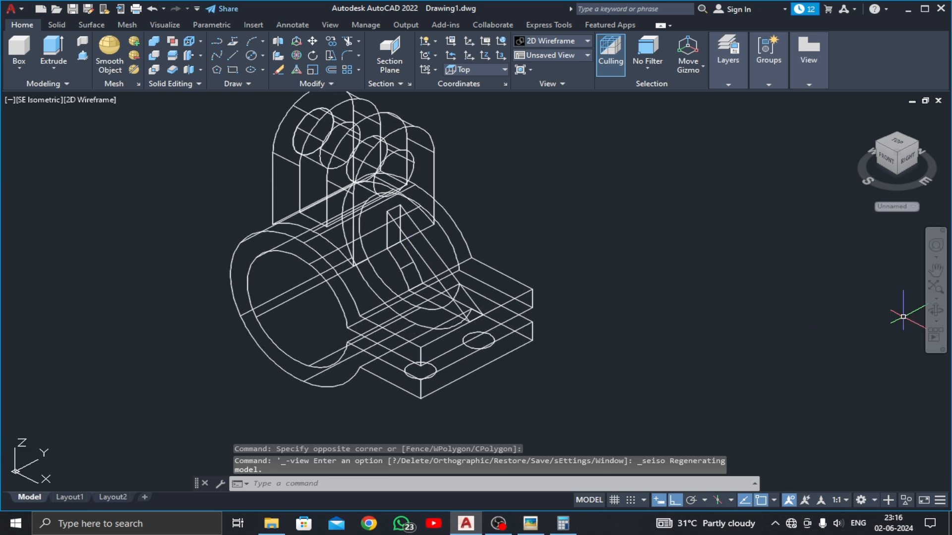
pyautogui.click(935, 319)
pyautogui.moveTo(658, 375); pyautogui.dragTo(580, 372)
pyautogui.press('Escape')
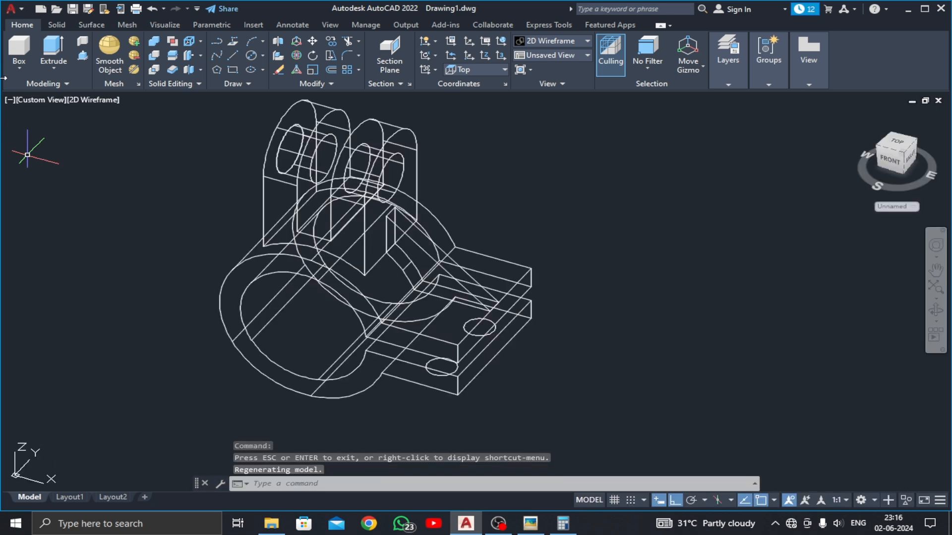
pyautogui.click(83, 55)
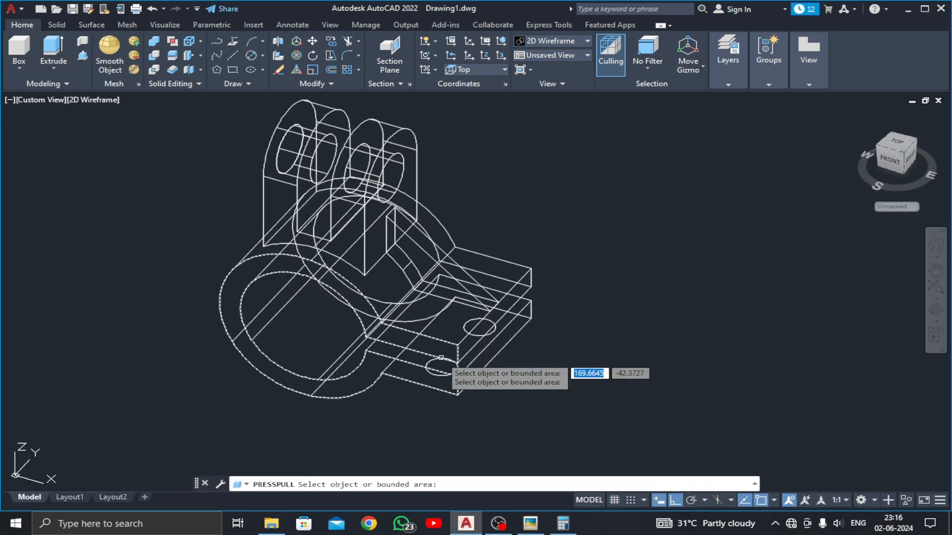
pyautogui.scroll(6, 441, 366)
pyautogui.click(387, 347)
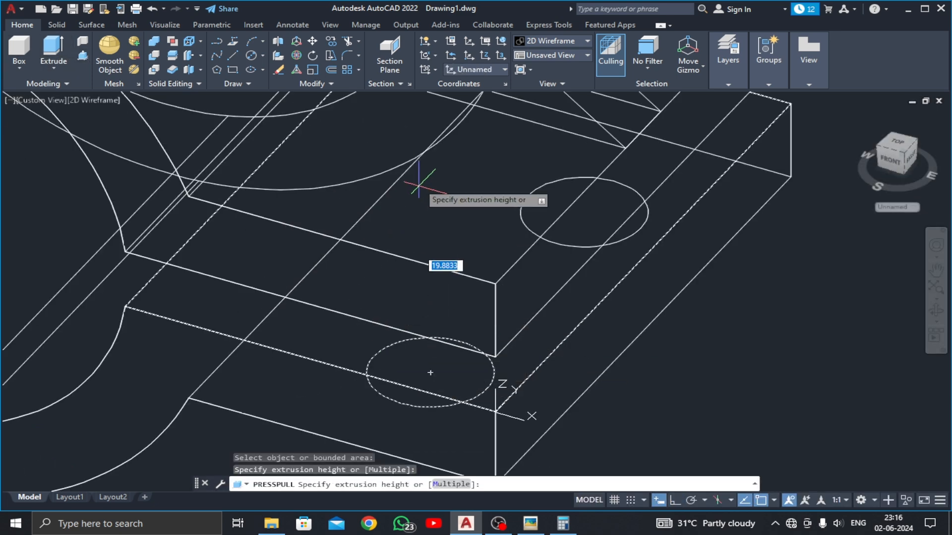
pyautogui.scroll(-3, 431, 187)
pyautogui.scroll(-2, 433, 158)
pyautogui.scroll(4, 431, 157)
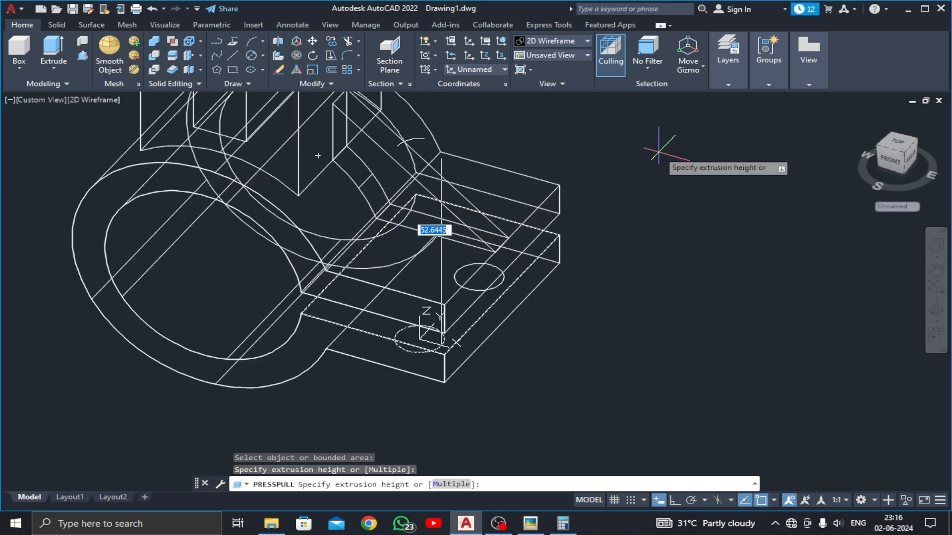
pyautogui.click(659, 149)
# Press-pull the rear 10 mm circle upward into a cylinder passing completely through both clamp tabs
pyautogui.scroll(4, 451, 264)
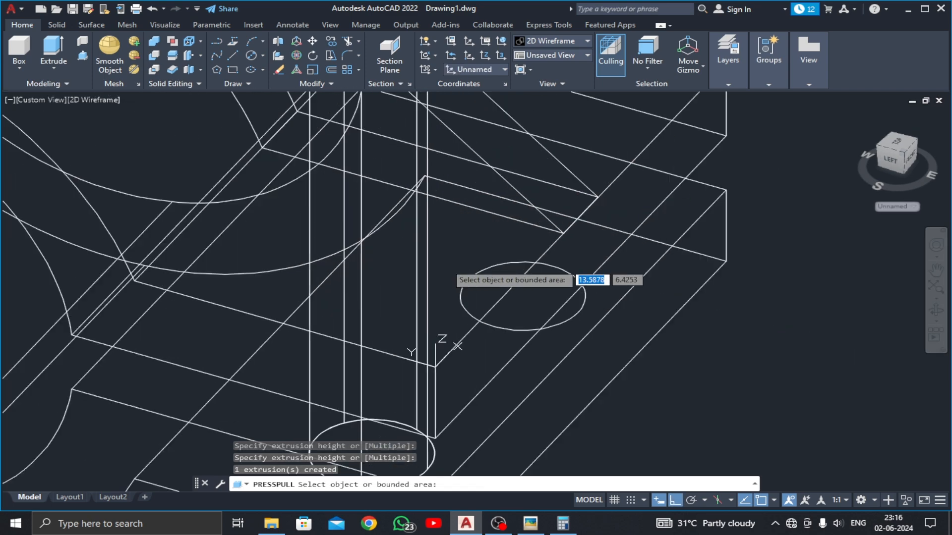
pyautogui.click(481, 269)
pyautogui.scroll(-4, 486, 265)
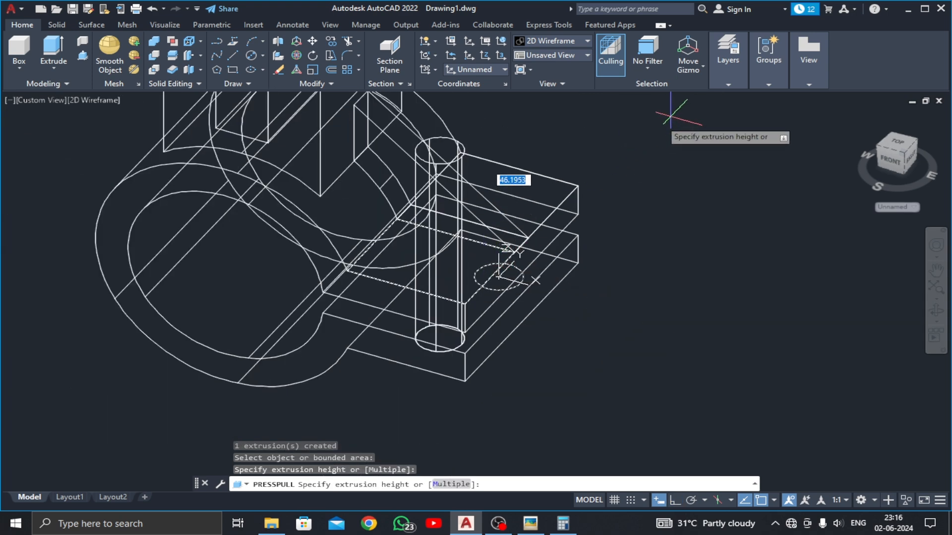
pyautogui.click(635, 139)
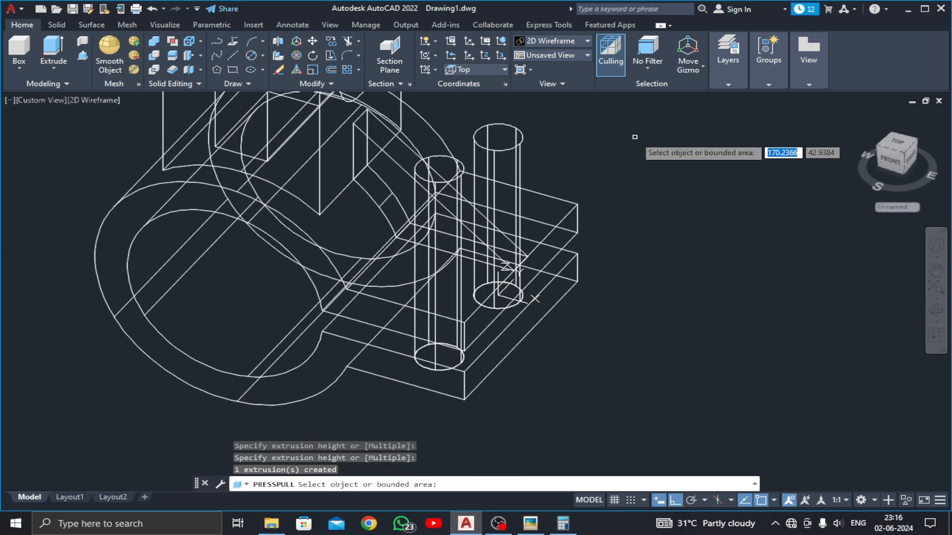
pyautogui.press('Return')
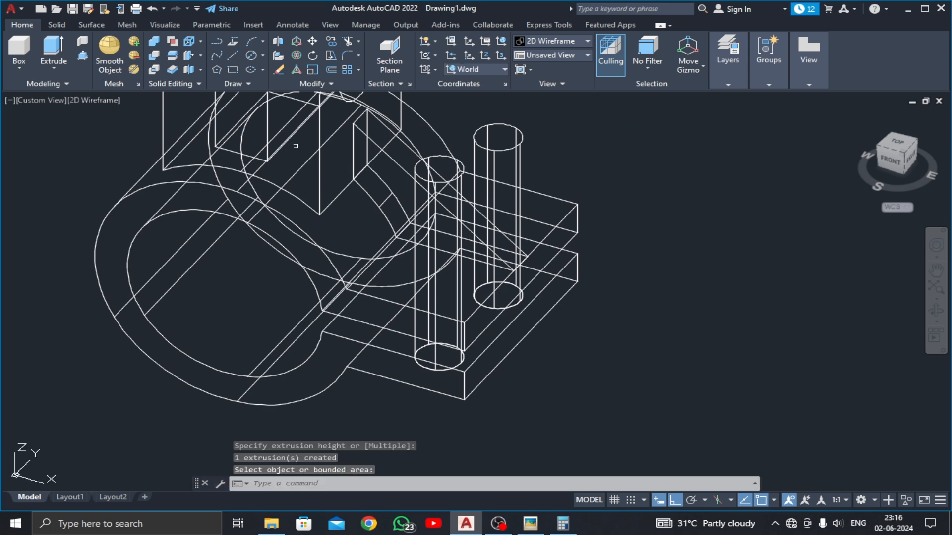
# Subtract both cylinders from the clamp body to cut the bolt holes through the two tabs
pyautogui.moveTo(212, 176); pyautogui.dragTo(217, 207, button='middle')
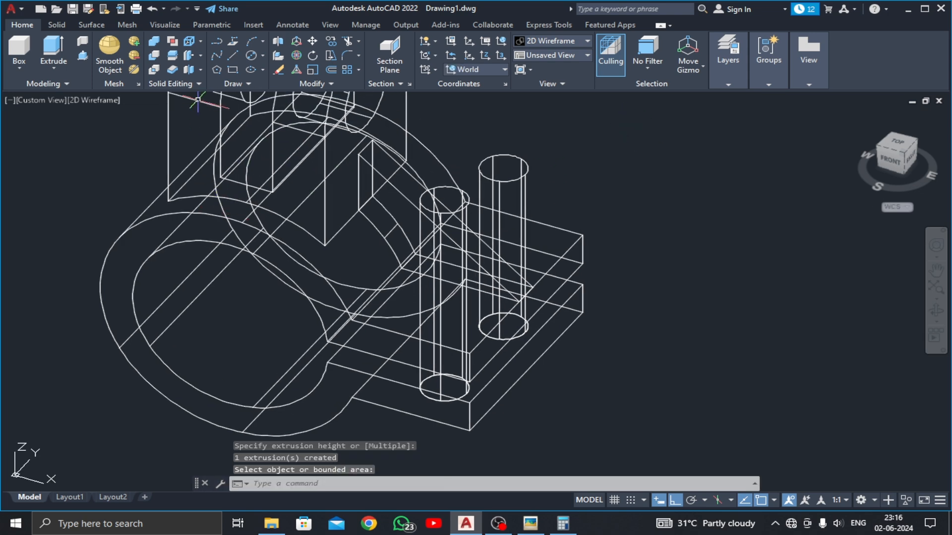
pyautogui.click(158, 58)
pyautogui.click(578, 238)
pyautogui.press('Return')
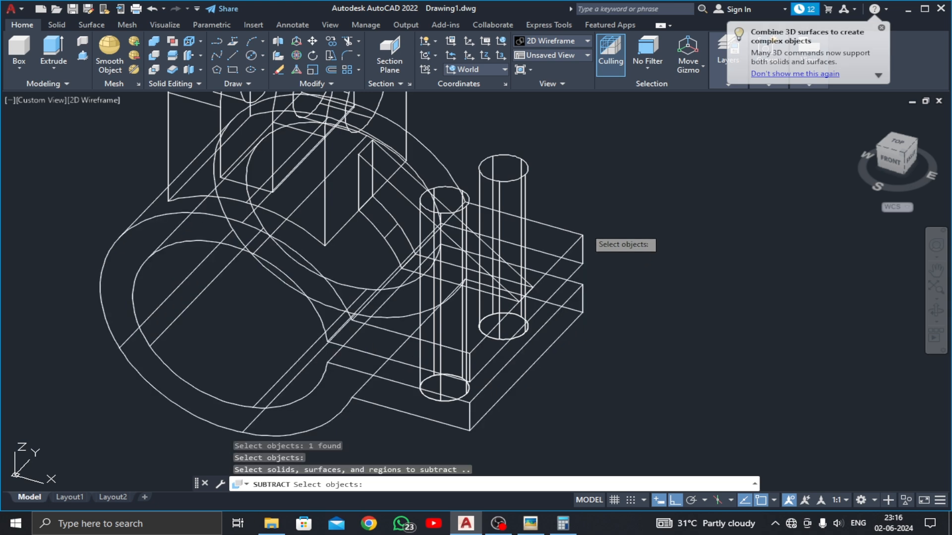
pyautogui.click(527, 163)
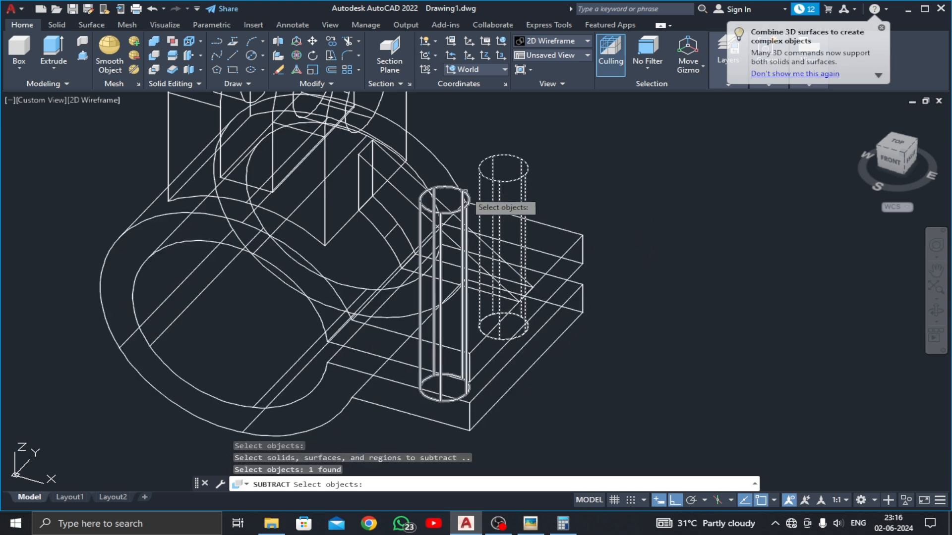
pyautogui.click(467, 192)
pyautogui.press('Return')
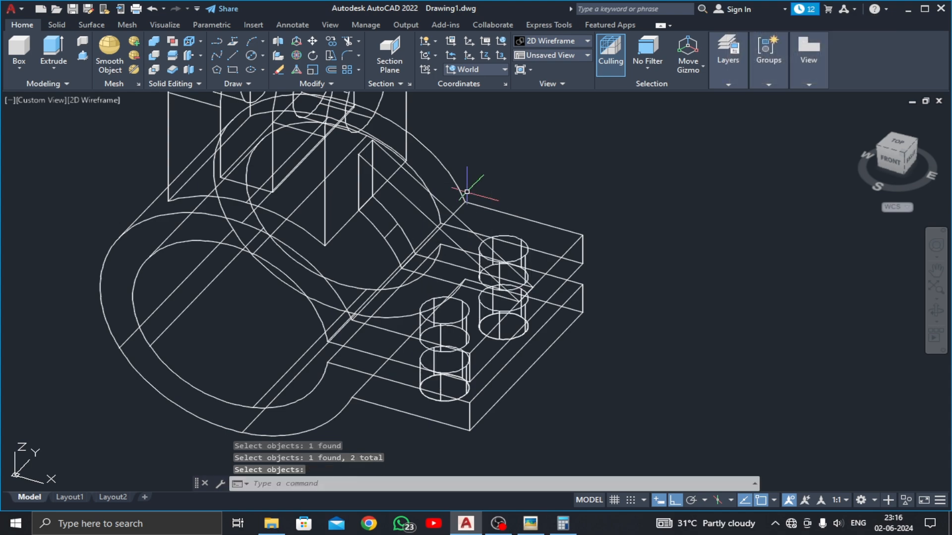
# In the SE Isometric view, fillet the upper clamp tab's front outer vertical corner edge with a 5 mm radius
pyautogui.click(936, 310)
pyautogui.moveTo(663, 357); pyautogui.dragTo(671, 334)
pyautogui.press('Escape')
pyautogui.click(30, 100)
pyautogui.click(79, 221)
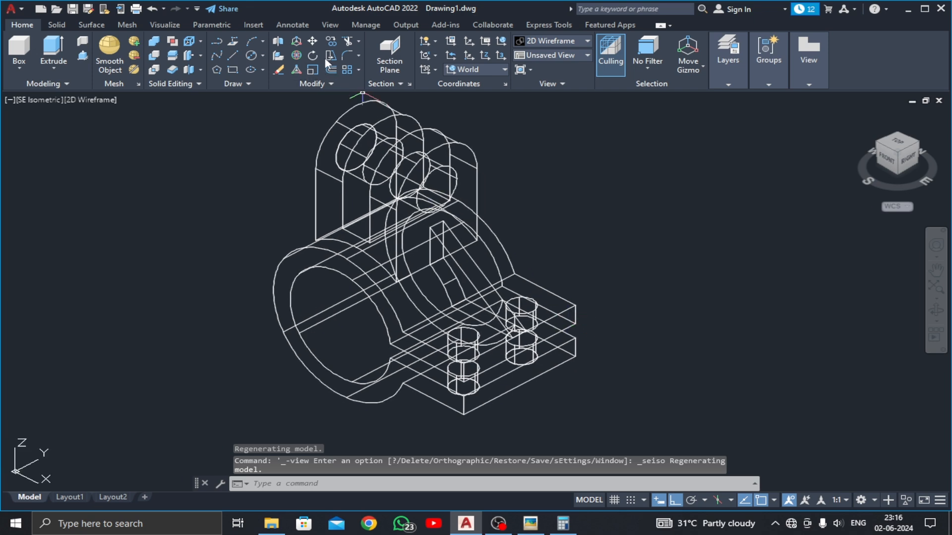
pyautogui.click(348, 56)
pyautogui.scroll(3, 546, 361)
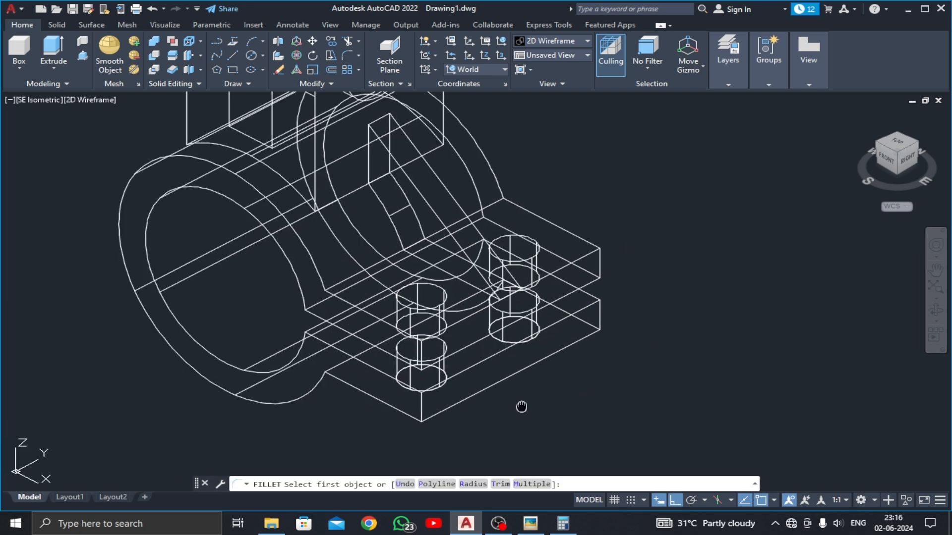
pyautogui.scroll(4, 352, 329)
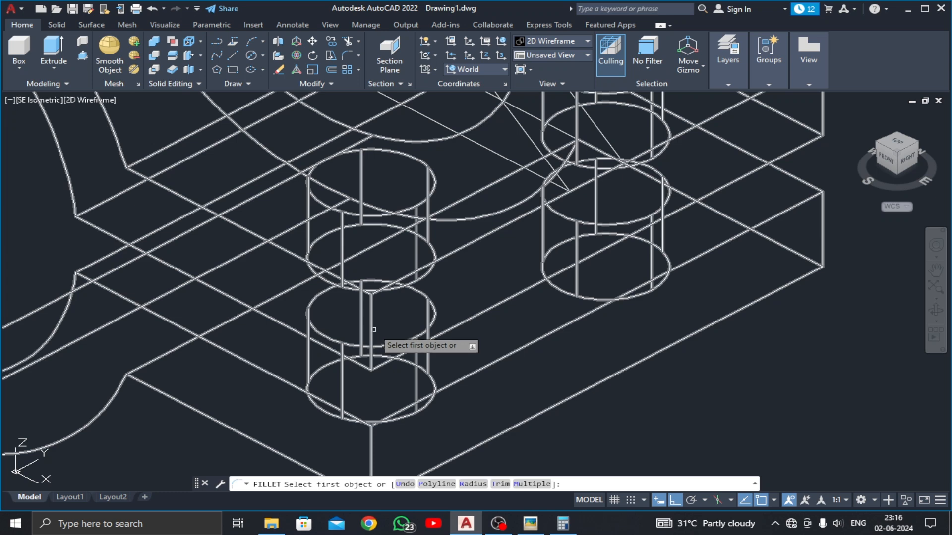
pyautogui.click(371, 322)
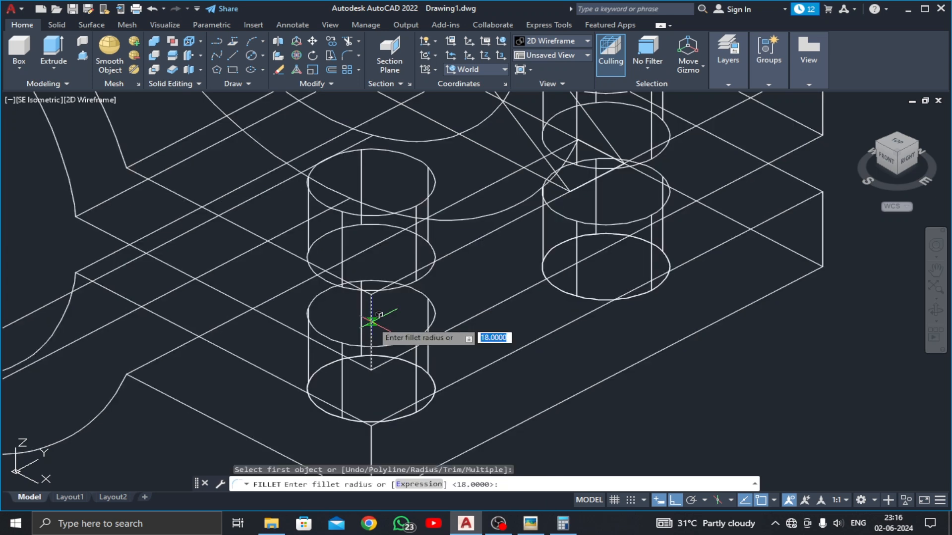
pyautogui.press('Return')
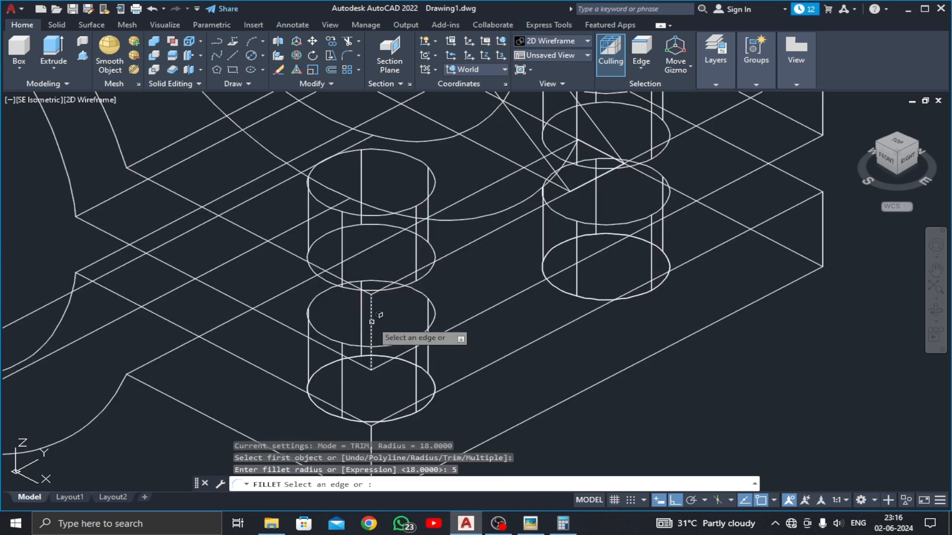
pyautogui.press('Return')
# Fillet the lower clamp tab's front outer vertical corner edge with the same 5 mm radius
pyautogui.moveTo(406, 388); pyautogui.dragTo(434, 271, button='middle')
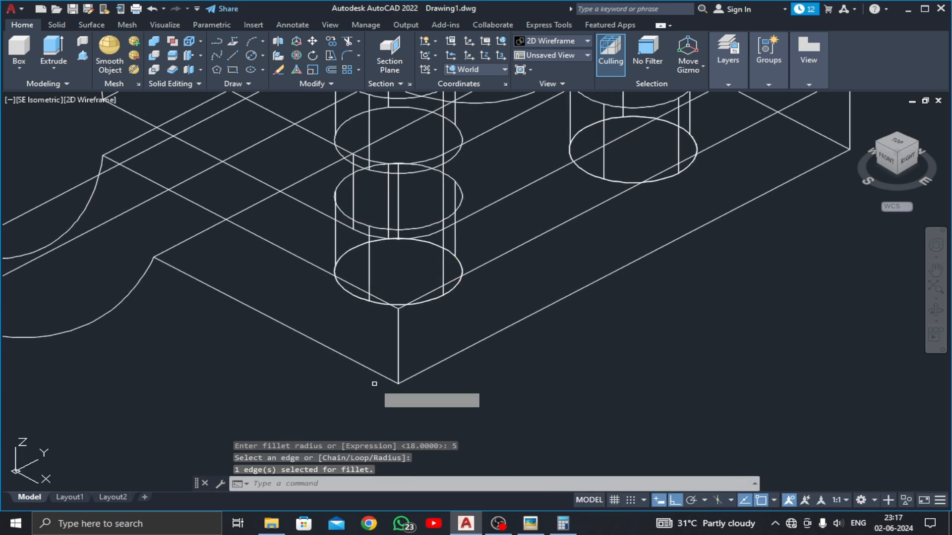
pyautogui.press('Return')
pyautogui.click(398, 332)
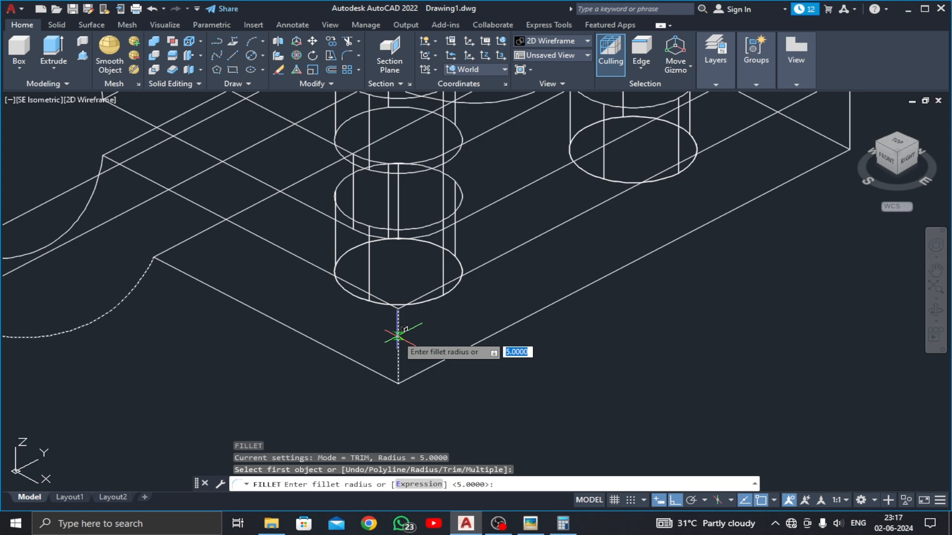
pyautogui.press('Return')
pyautogui.press('Return')
pyautogui.scroll(-5, 549, 372)
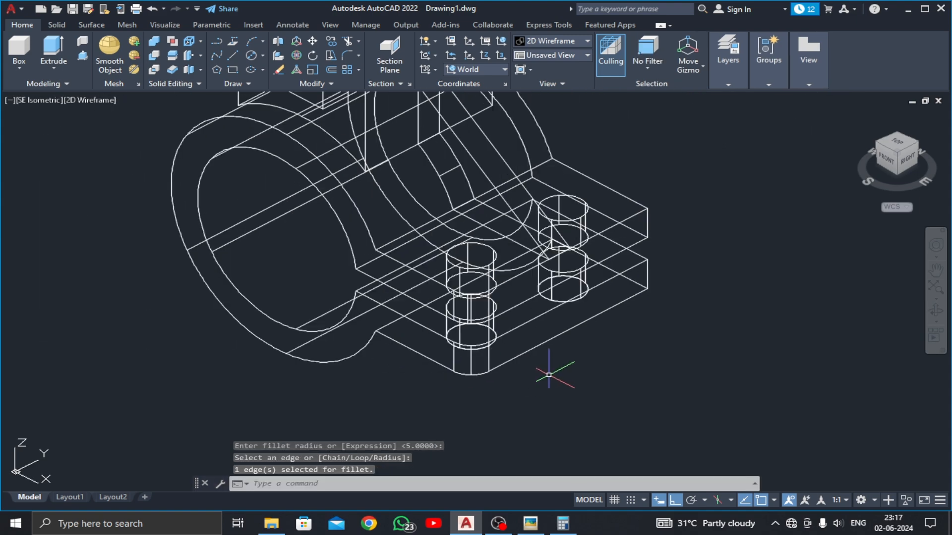
# Fillet the upper clamp tab's rear outer vertical corner edge with a 5 mm radius
pyautogui.click(928, 318)
pyautogui.moveTo(654, 337); pyautogui.dragTo(605, 335)
pyautogui.press('Escape')
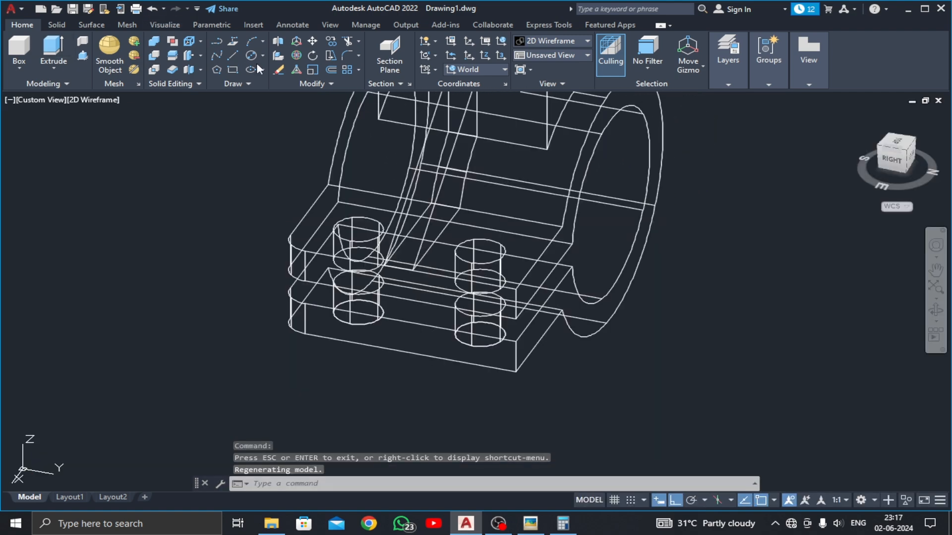
pyautogui.click(350, 60)
pyautogui.scroll(5, 575, 347)
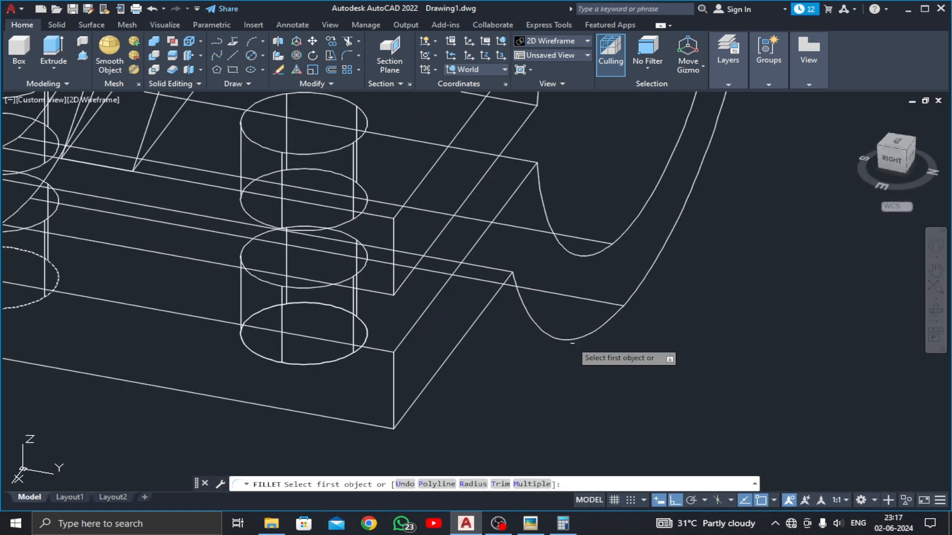
pyautogui.click(392, 243)
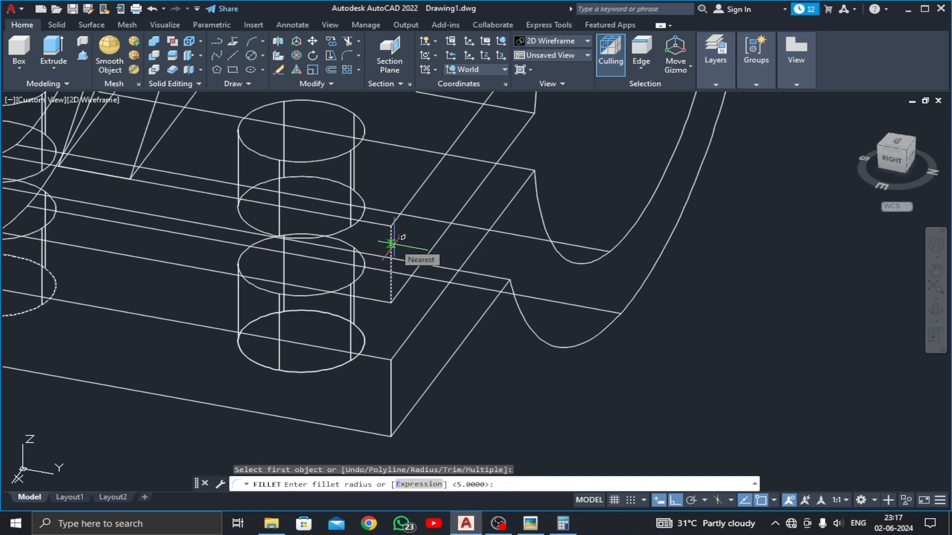
pyautogui.press('Return')
pyautogui.press('Return')
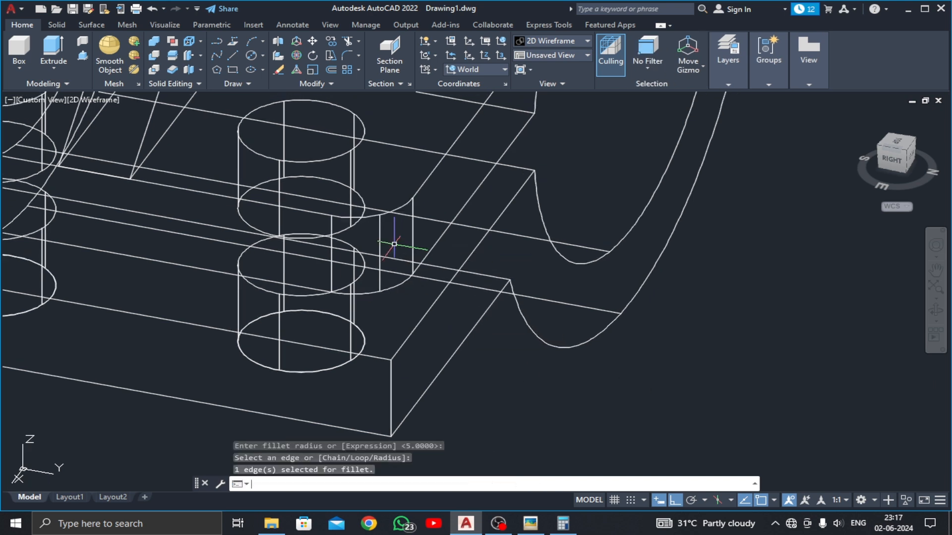
# Fillet the lower clamp tab's rear outer vertical corner edge with a 5 mm radius
pyautogui.click(344, 58)
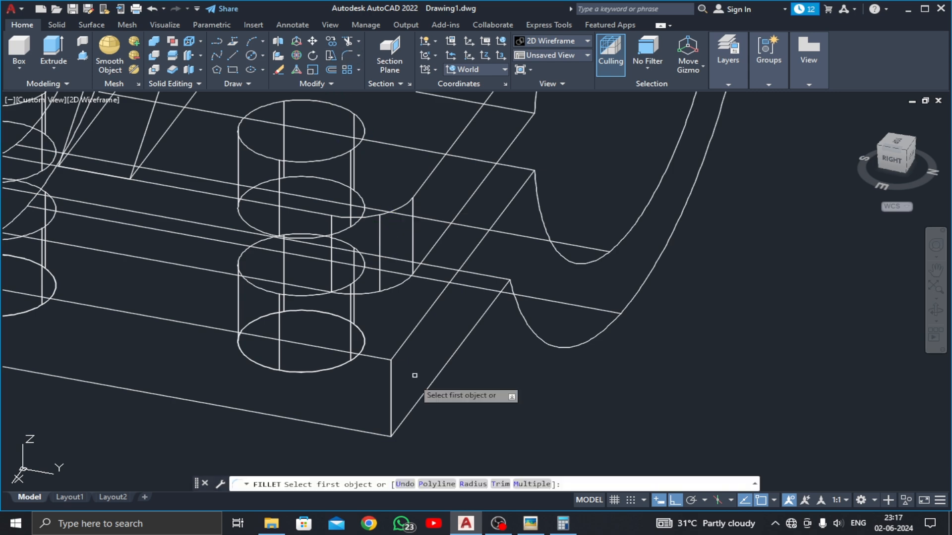
pyautogui.click(391, 400)
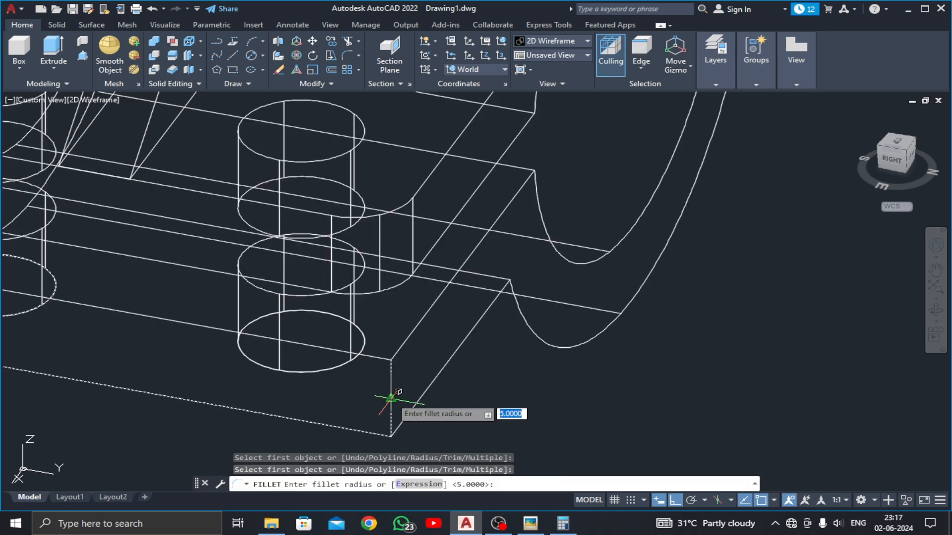
pyautogui.press('Return')
pyautogui.press('Return')
pyautogui.scroll(-2, 468, 370)
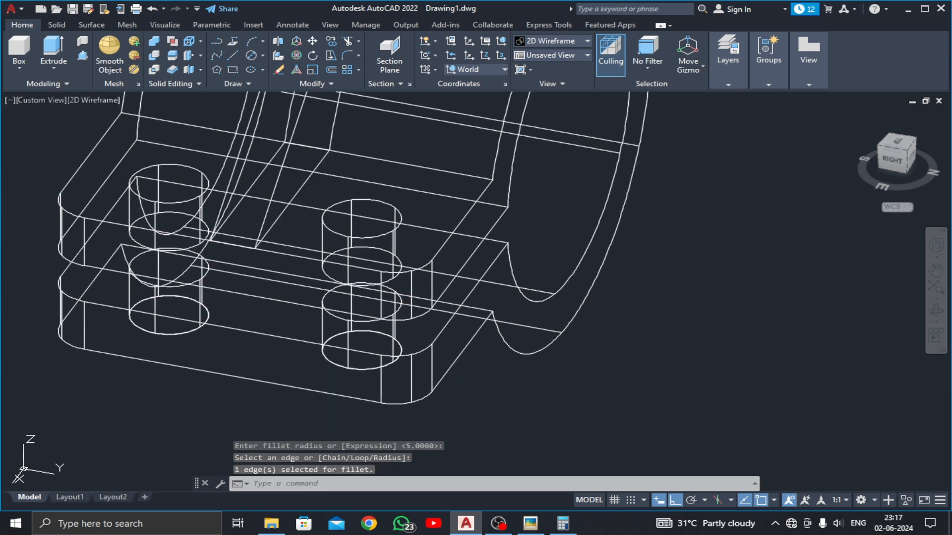
pyautogui.scroll(-3, 486, 369)
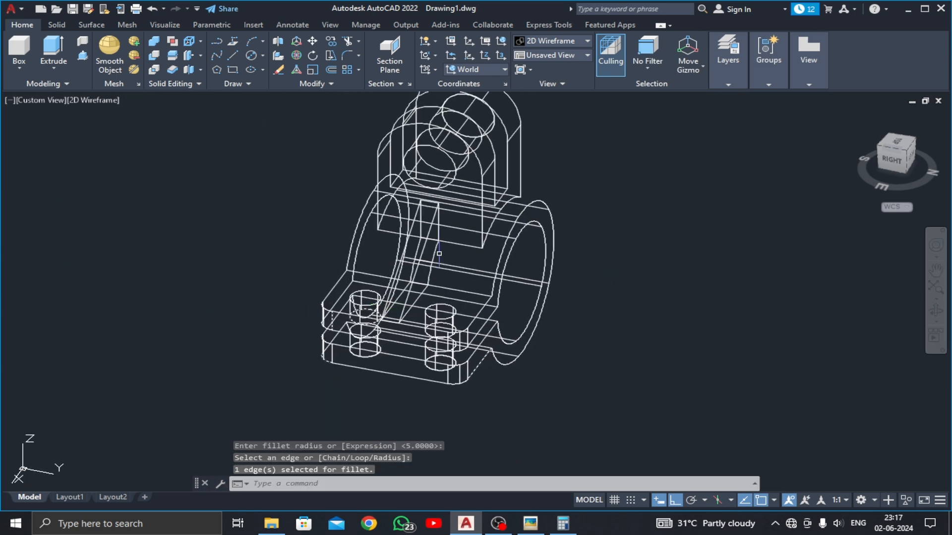
# Show the bracket in SE Isometric with the Realistic visual style and orbit it to inspect the filleted tabs
pyautogui.click(41, 101)
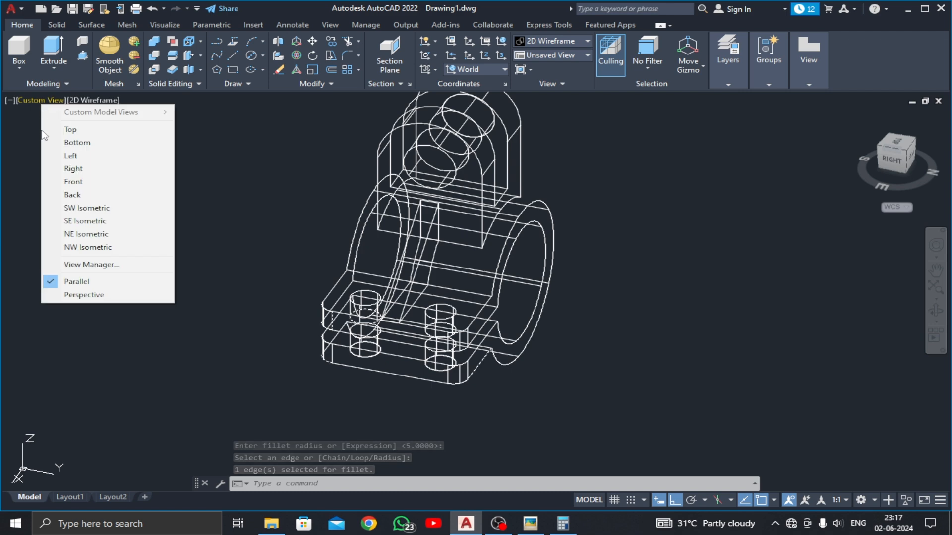
pyautogui.click(77, 221)
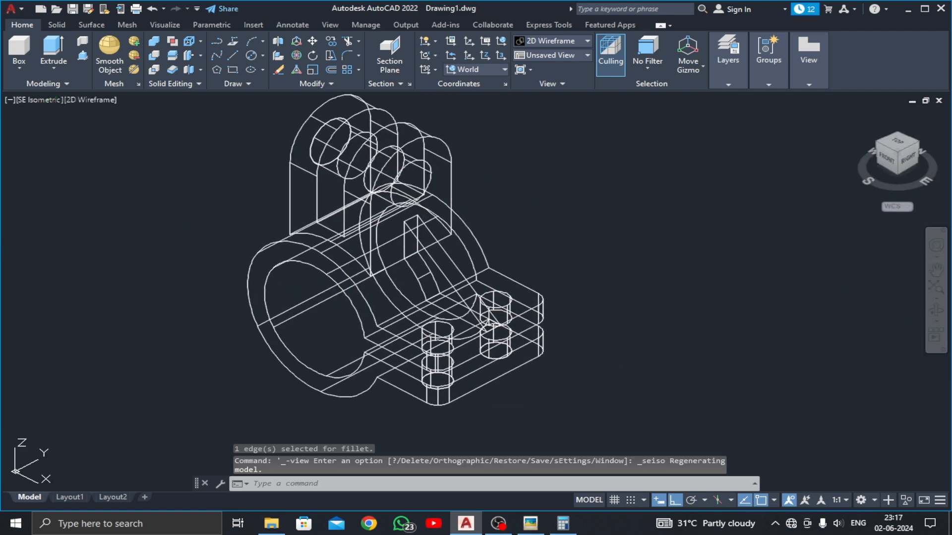
pyautogui.click(82, 98)
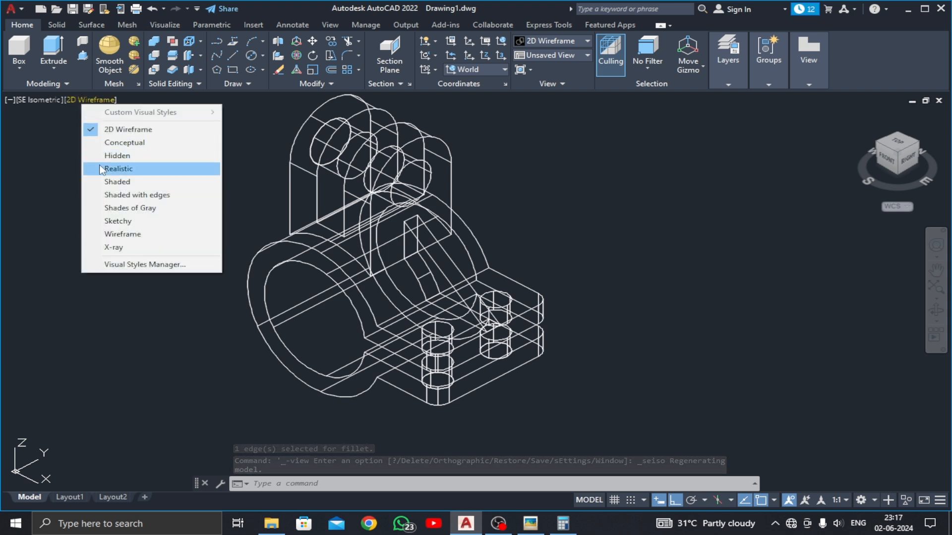
pyautogui.click(101, 170)
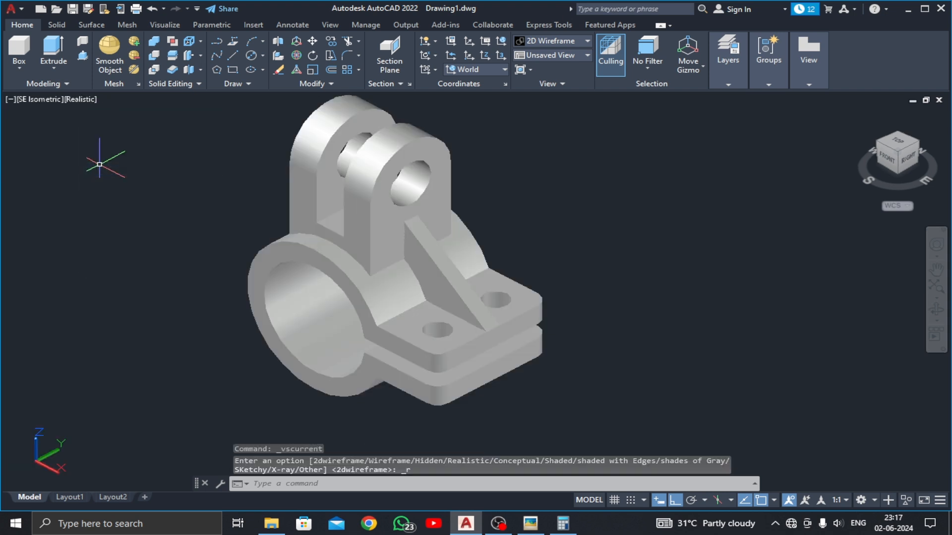
pyautogui.click(936, 313)
pyautogui.moveTo(695, 330); pyautogui.dragTo(711, 301)
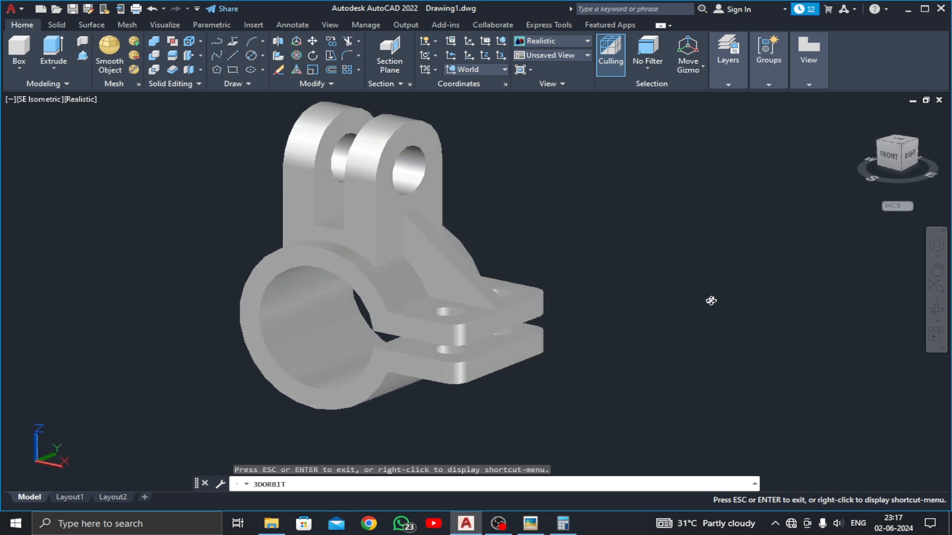
pyautogui.press('Escape')
# Restore the SE Isometric view and the 2D Wireframe visual style
pyautogui.click(24, 96)
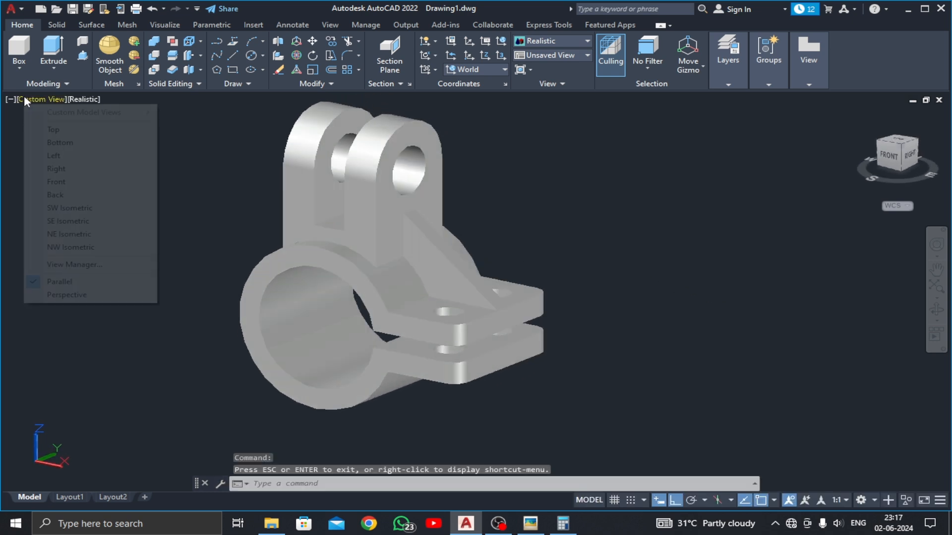
pyautogui.click(59, 221)
pyautogui.click(85, 100)
pyautogui.click(119, 129)
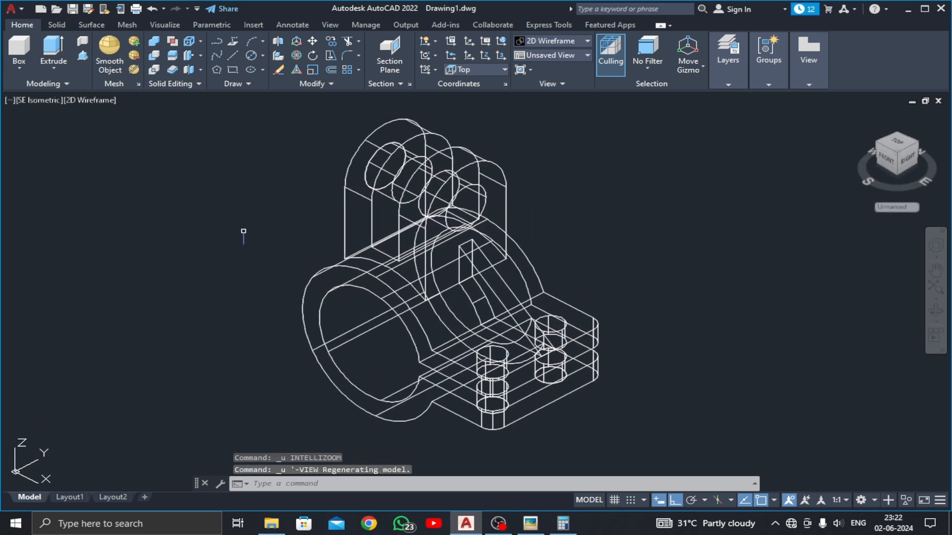
# In the Front view, mirror the upper lug solid about a horizontal line through the clamp ring's centre, keeping the source object
pyautogui.click(43, 99)
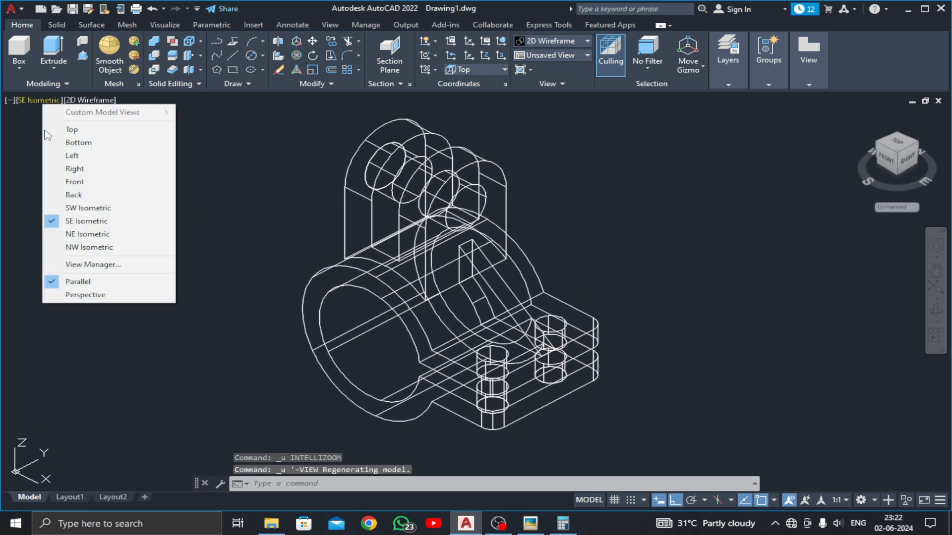
pyautogui.click(60, 182)
pyautogui.scroll(-2, 315, 280)
pyautogui.moveTo(320, 288); pyautogui.dragTo(331, 288, button='middle')
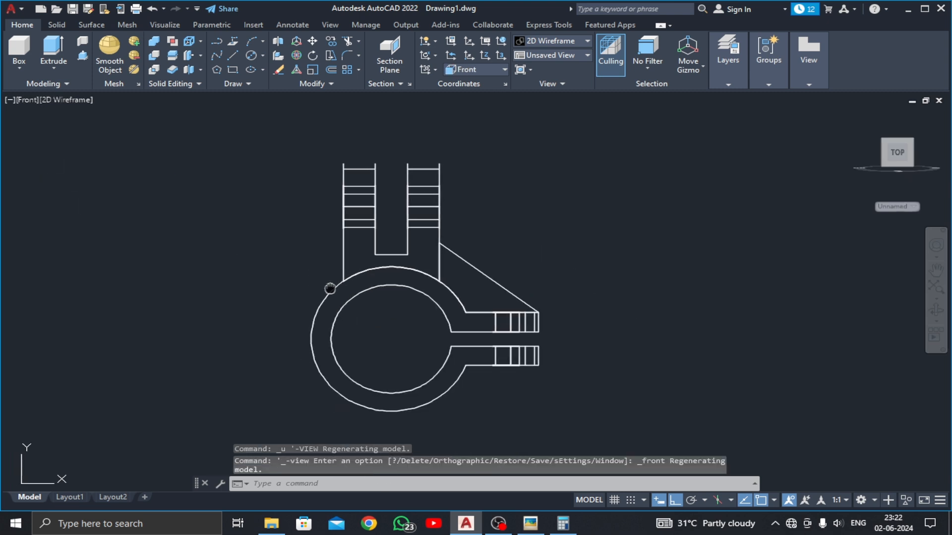
pyautogui.scroll(-2, 325, 267)
pyautogui.write('mi')
pyautogui.press('Return')
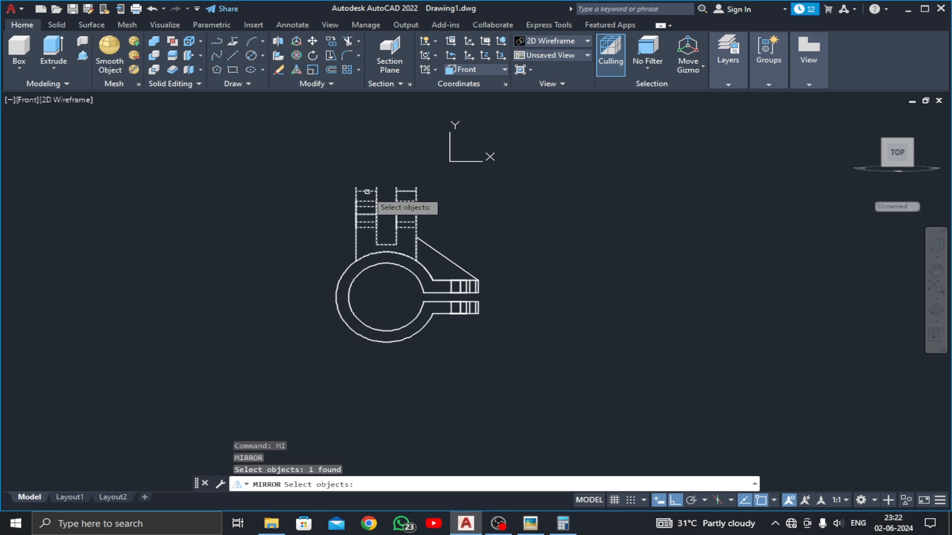
pyautogui.press('Return')
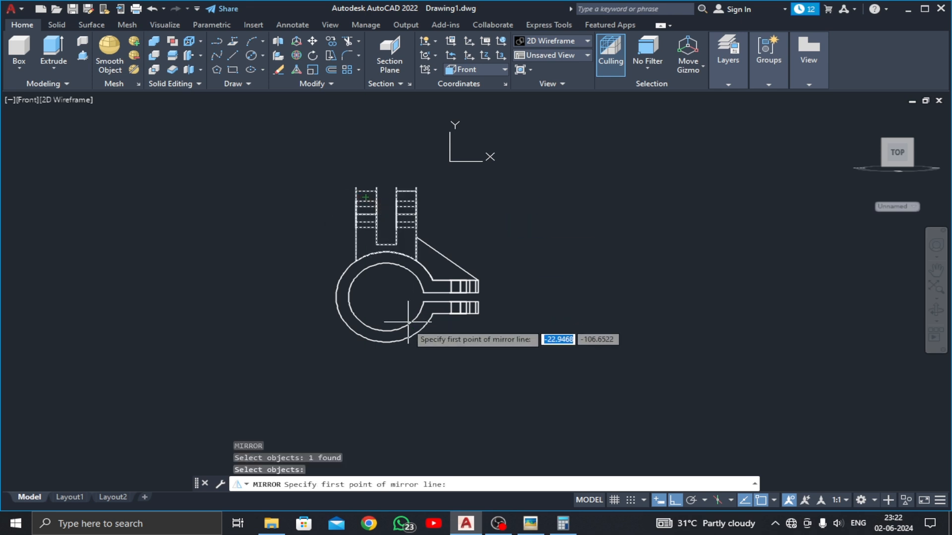
pyautogui.click(380, 293)
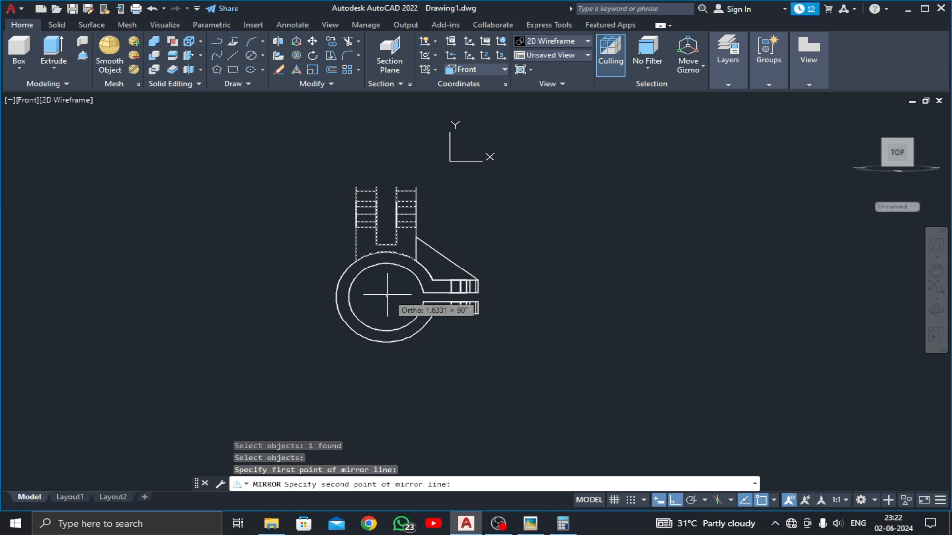
pyautogui.click(589, 279)
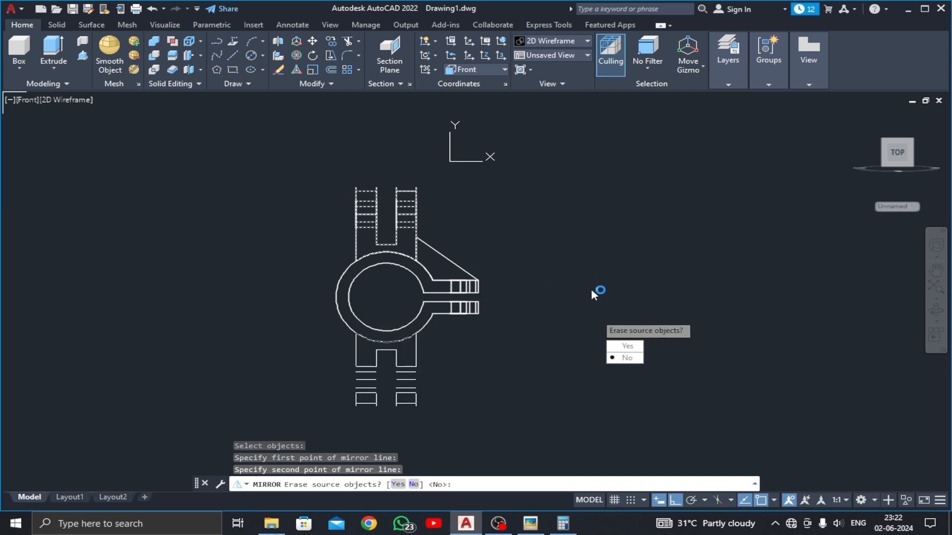
pyautogui.press('Return')
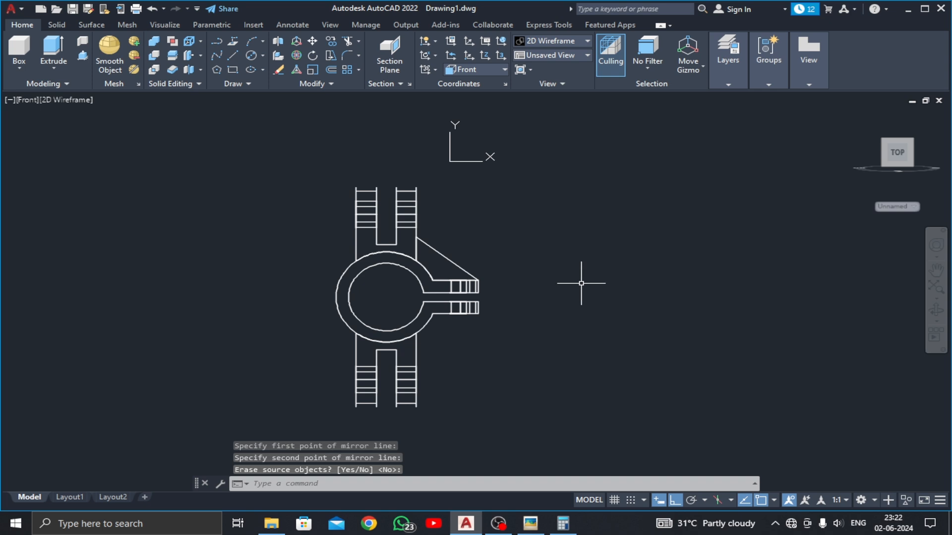
pyautogui.scroll(-2, 535, 327)
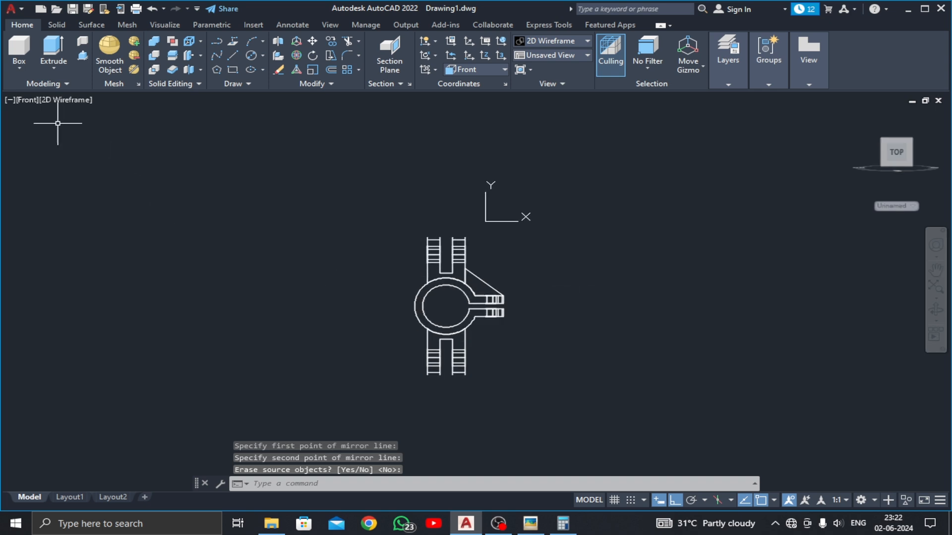
# Display the mirrored bracket in SE Isometric with the Shaded with edges style on a clean screen, centred in the drawing area
pyautogui.click(32, 102)
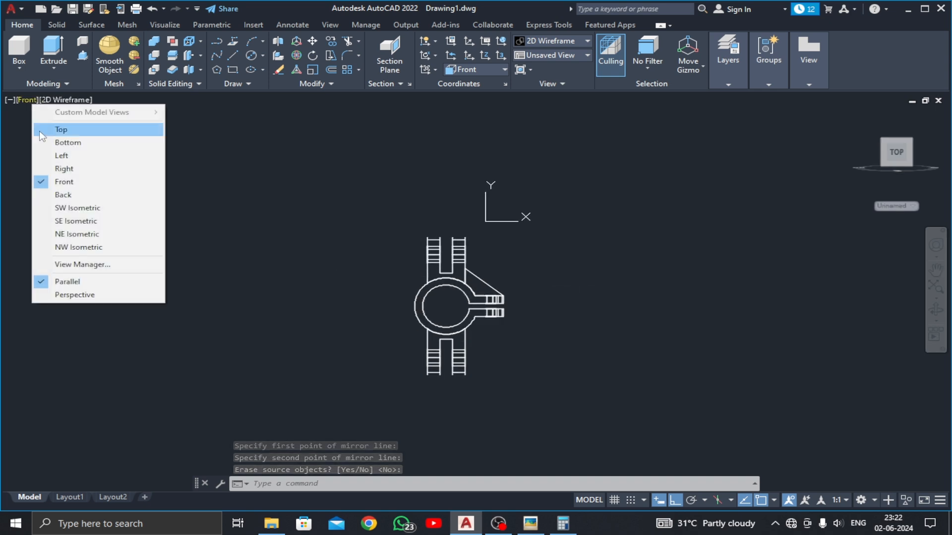
pyautogui.click(63, 222)
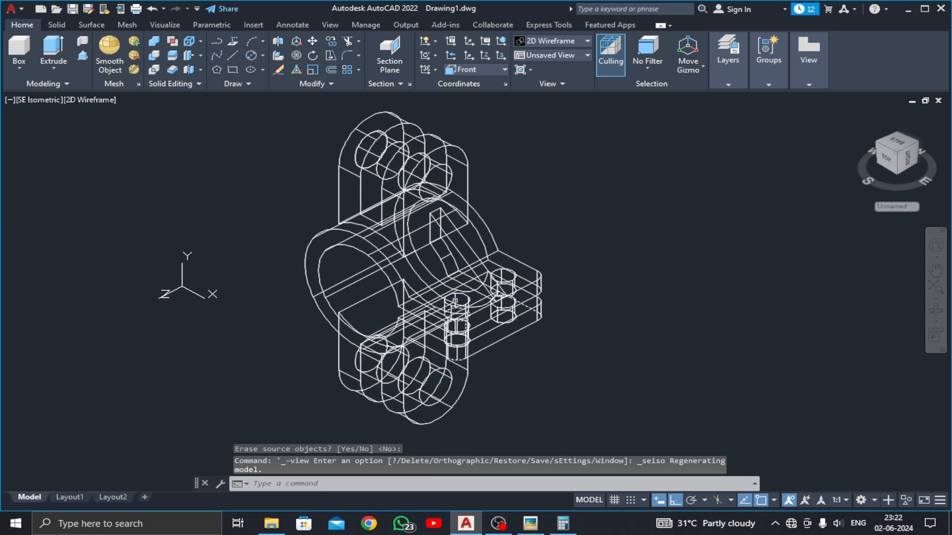
pyautogui.click(104, 104)
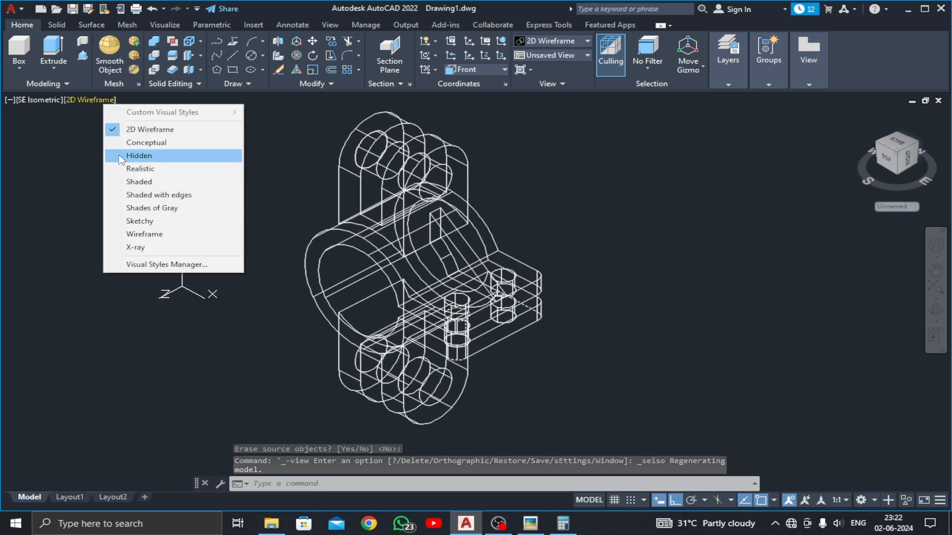
pyautogui.click(122, 196)
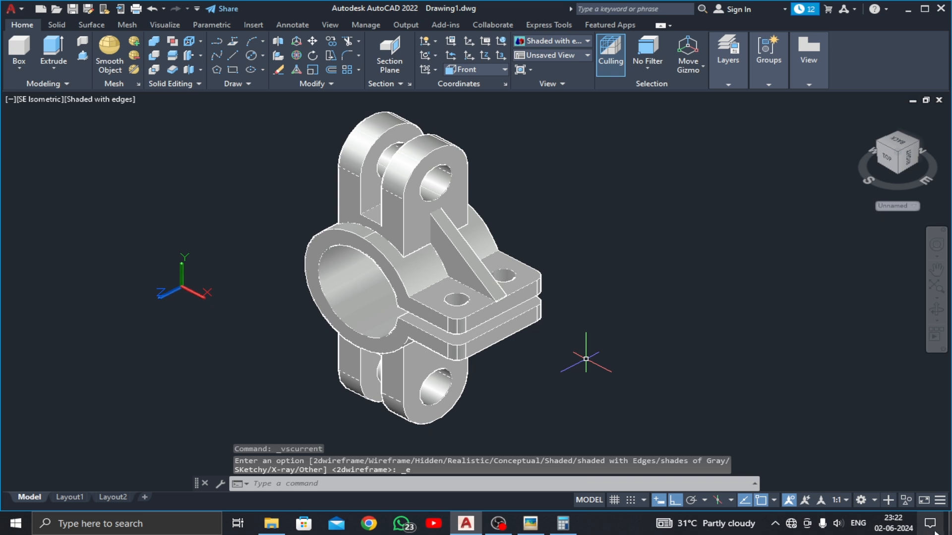
pyautogui.click(924, 500)
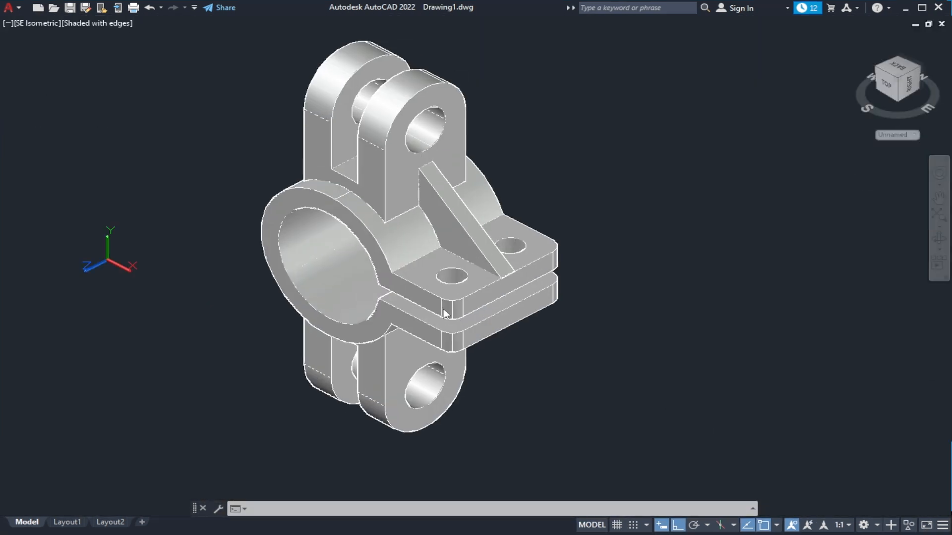
pyautogui.moveTo(506, 321); pyautogui.dragTo(603, 347)
pyautogui.press('Escape')
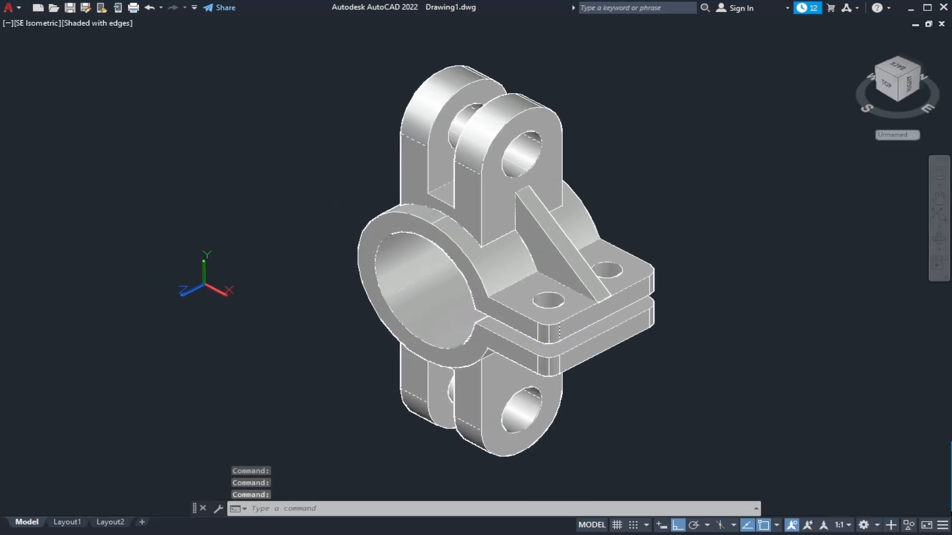
# Orbit the shaded bracket to examine the clamp gap and both lug pairs, and return to the SE Isometric view
pyautogui.click(937, 237)
pyautogui.moveTo(439, 308); pyautogui.dragTo(344, 277)
pyautogui.moveTo(589, 271); pyautogui.dragTo(673, 251)
pyautogui.press('Escape')
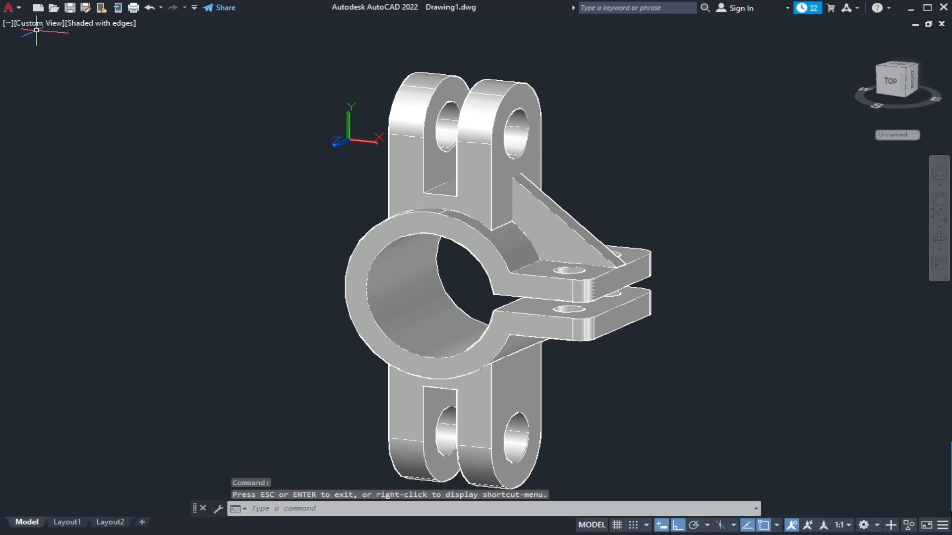
pyautogui.click(38, 25)
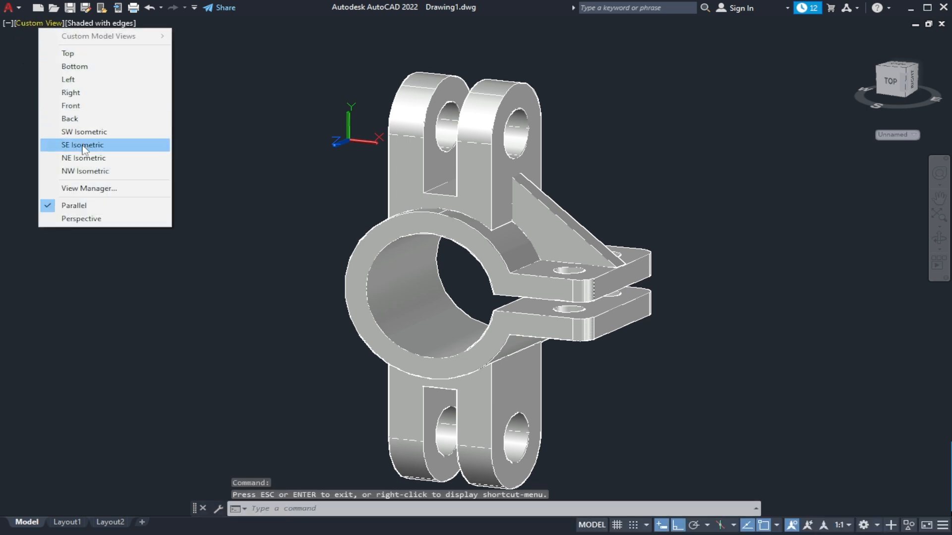